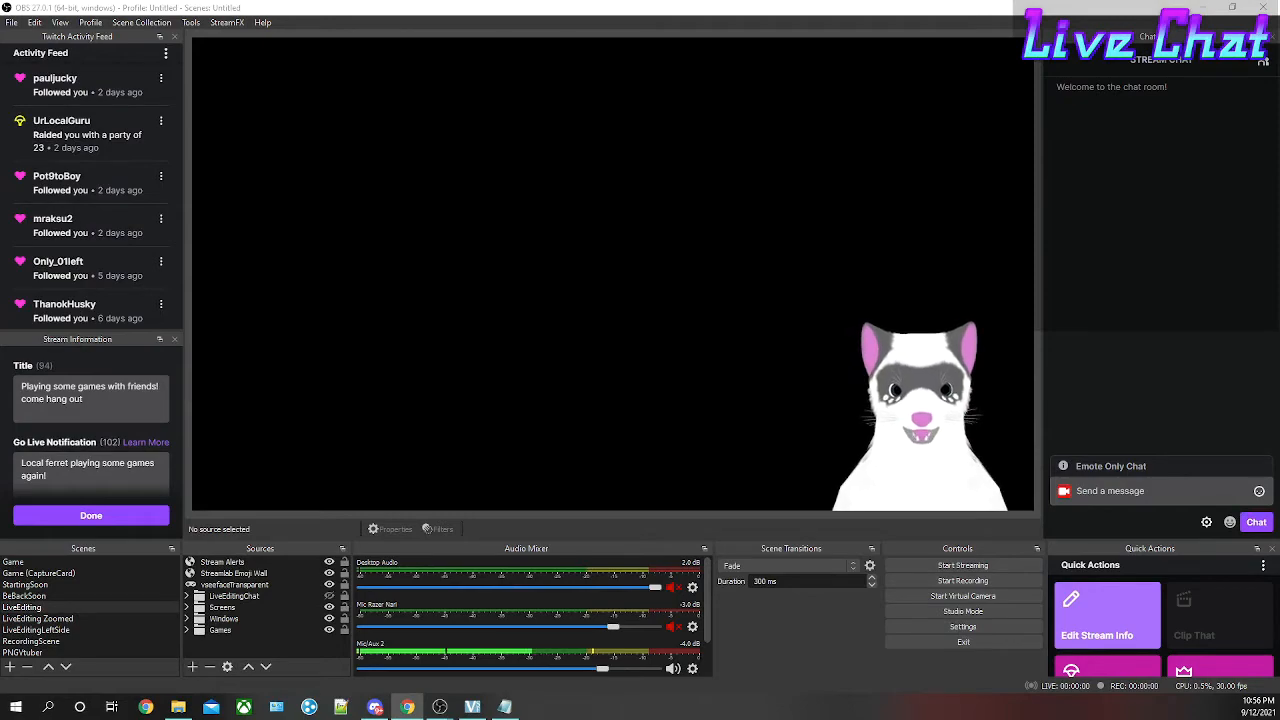
Review the automated installation instructions for Windows and macOS on the StreamFX wiki page.
drag(2, 72, 598, 24)
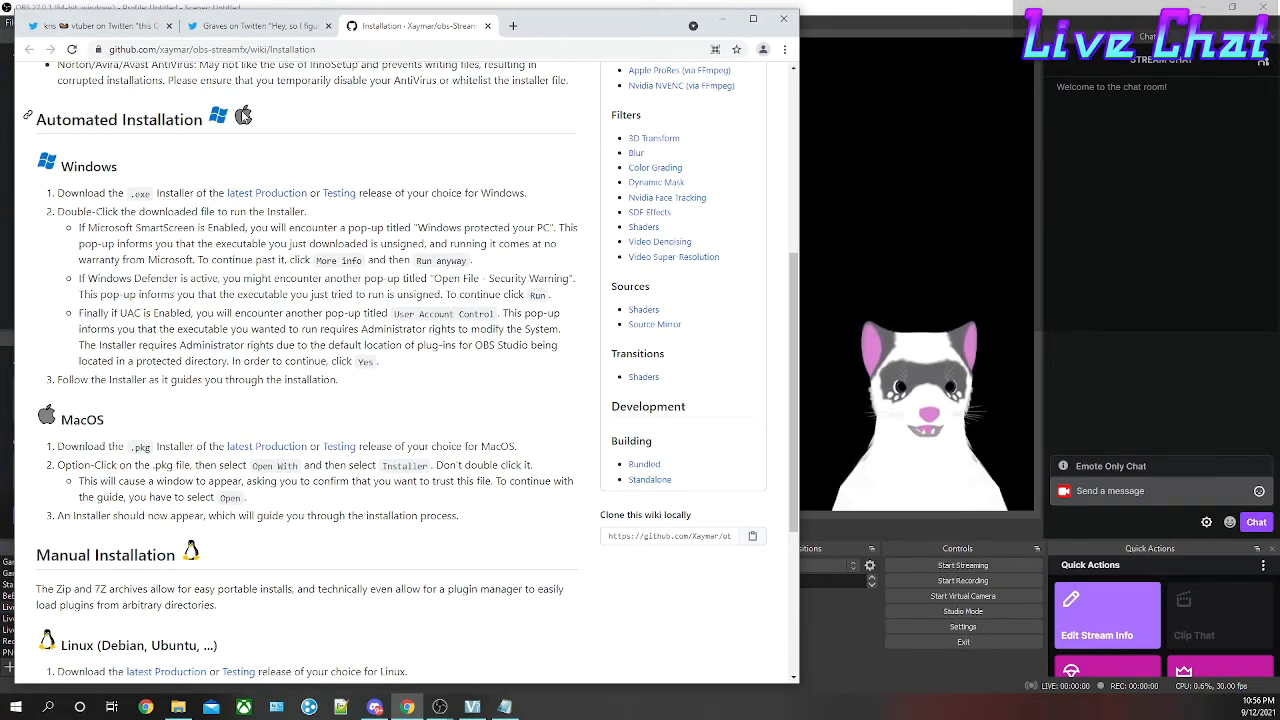
drag(607, 28, 0, 30)
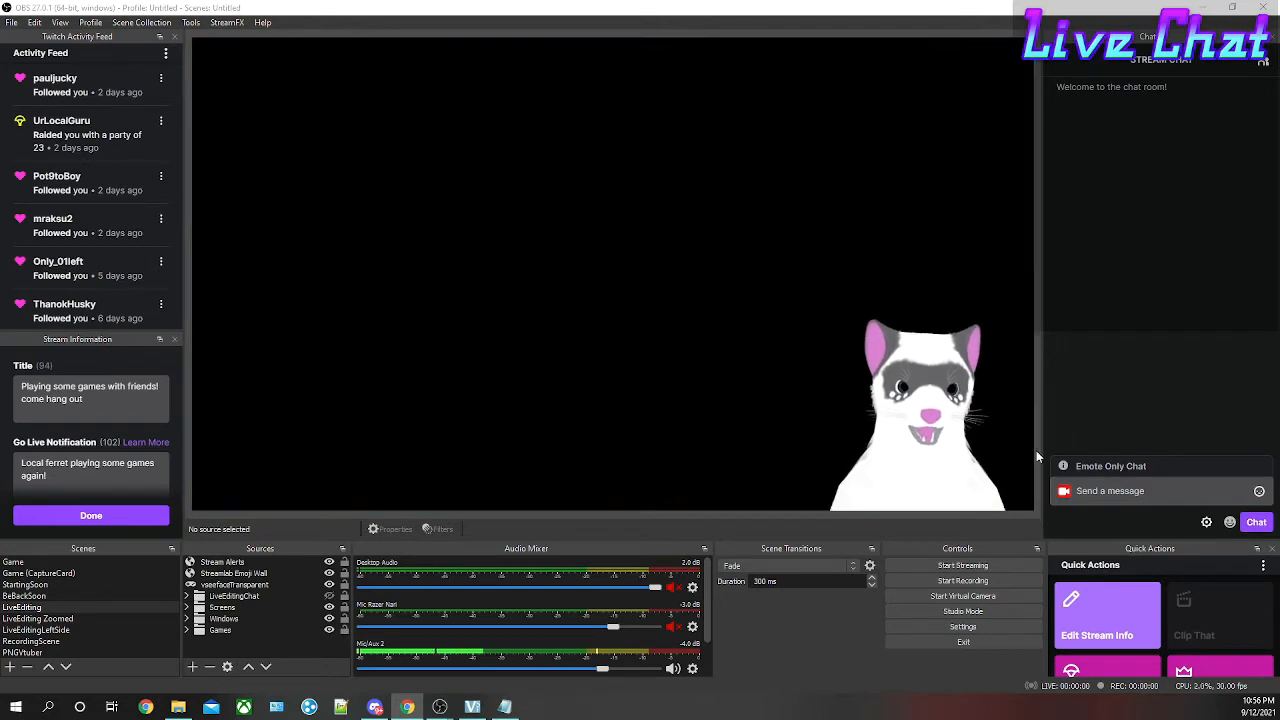
click(229, 30)
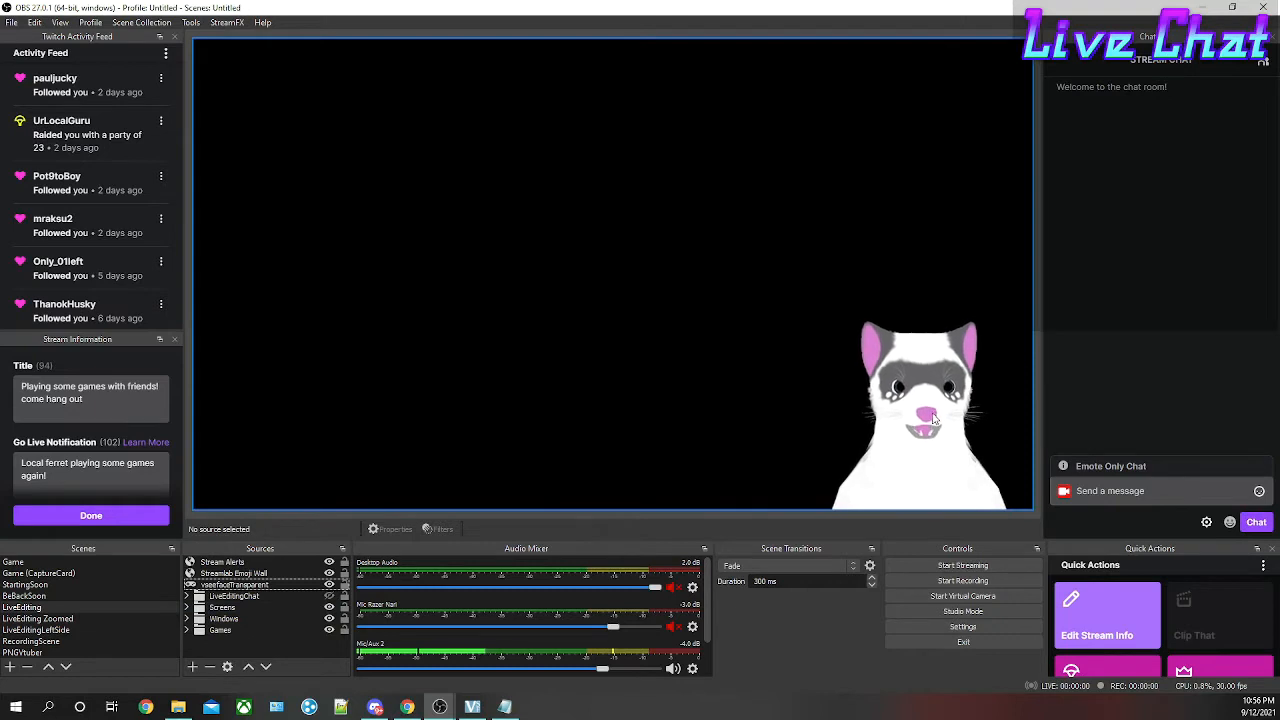
Add a new scene named "Lighting Effect Scene".
click(10, 667)
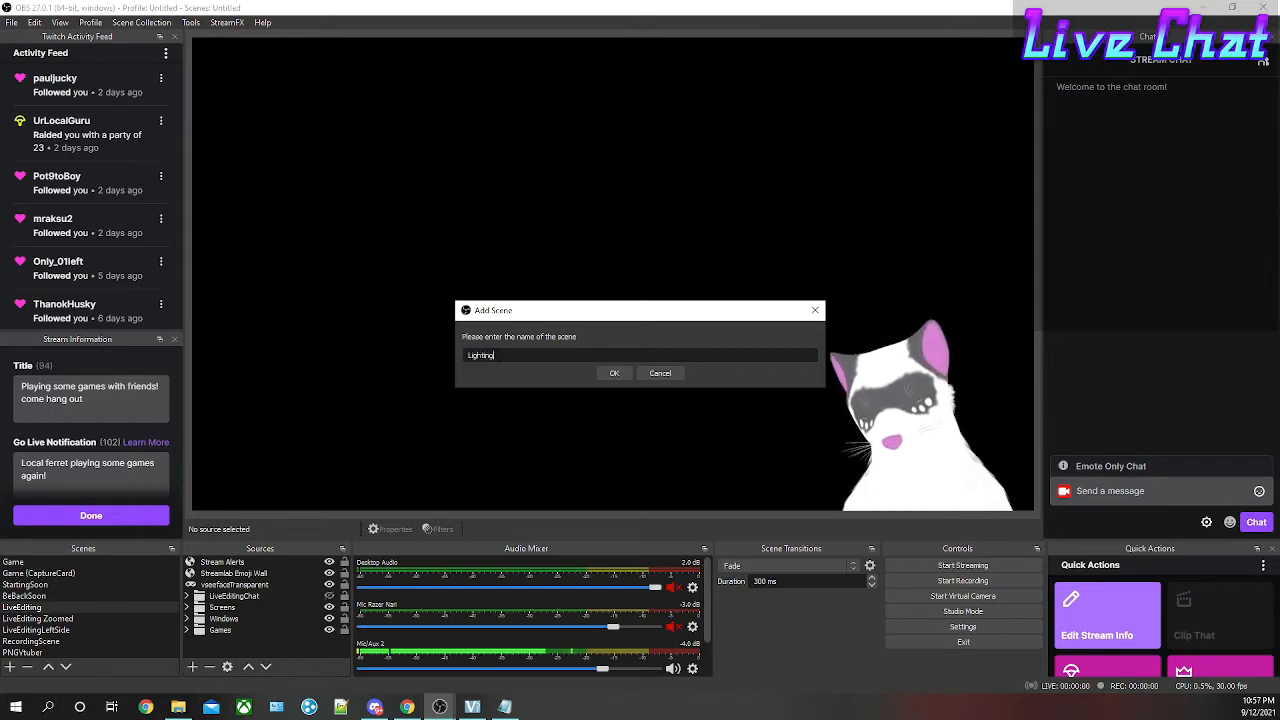
text(Lighting Effec)
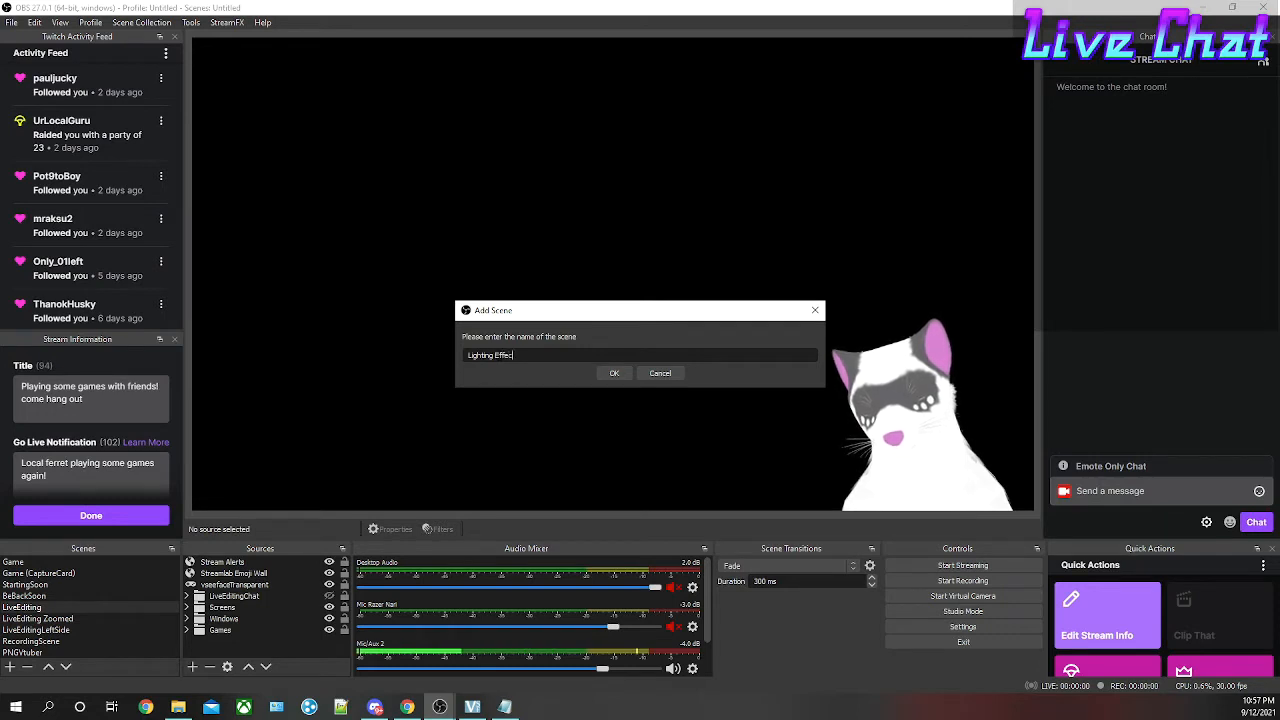
text(t Sce)
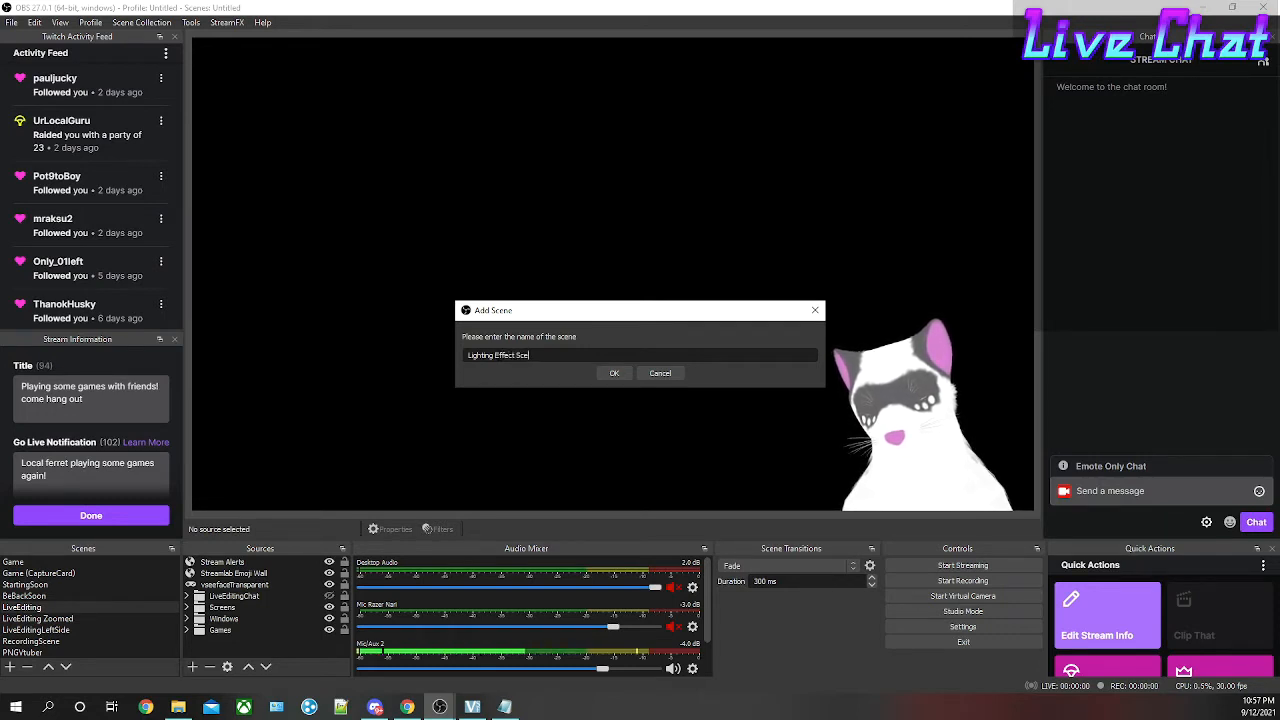
text(ne)
key(Return)
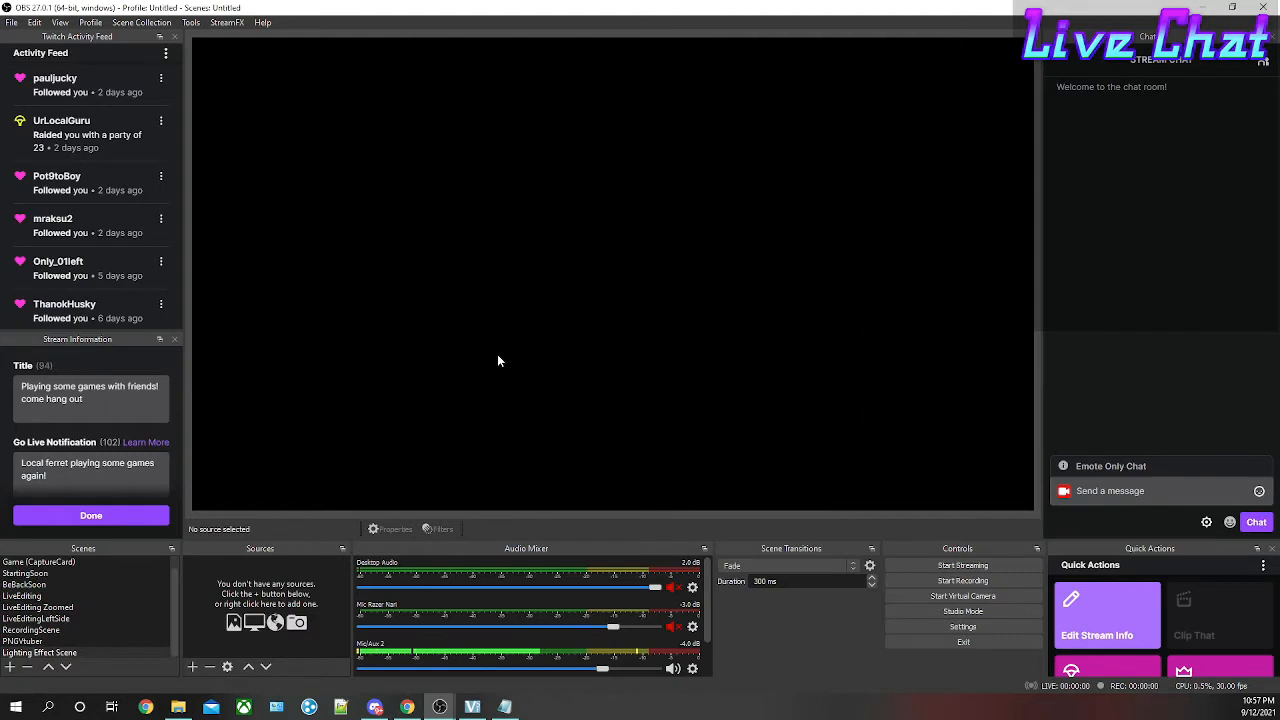
Add a Source Mirror source to Lighting Effect Scene that mirrors Games (Scene), keeping its default name.
click(193, 667)
click(235, 563)
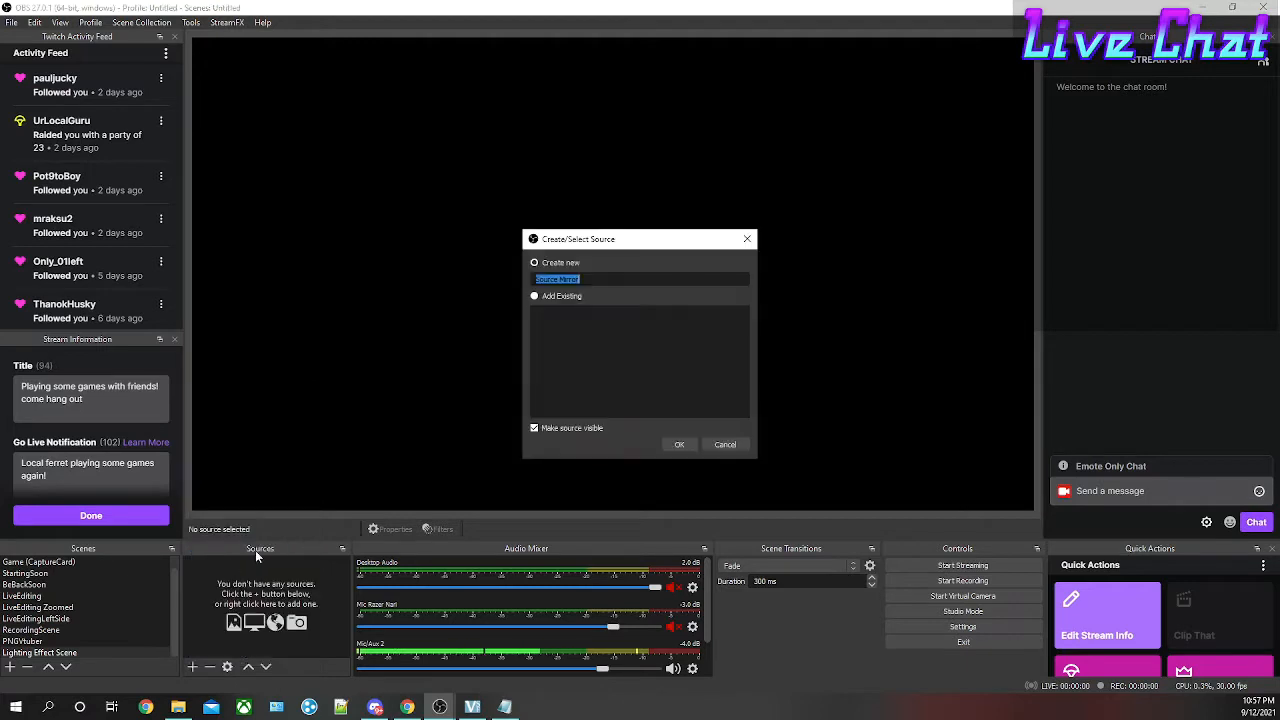
click(679, 444)
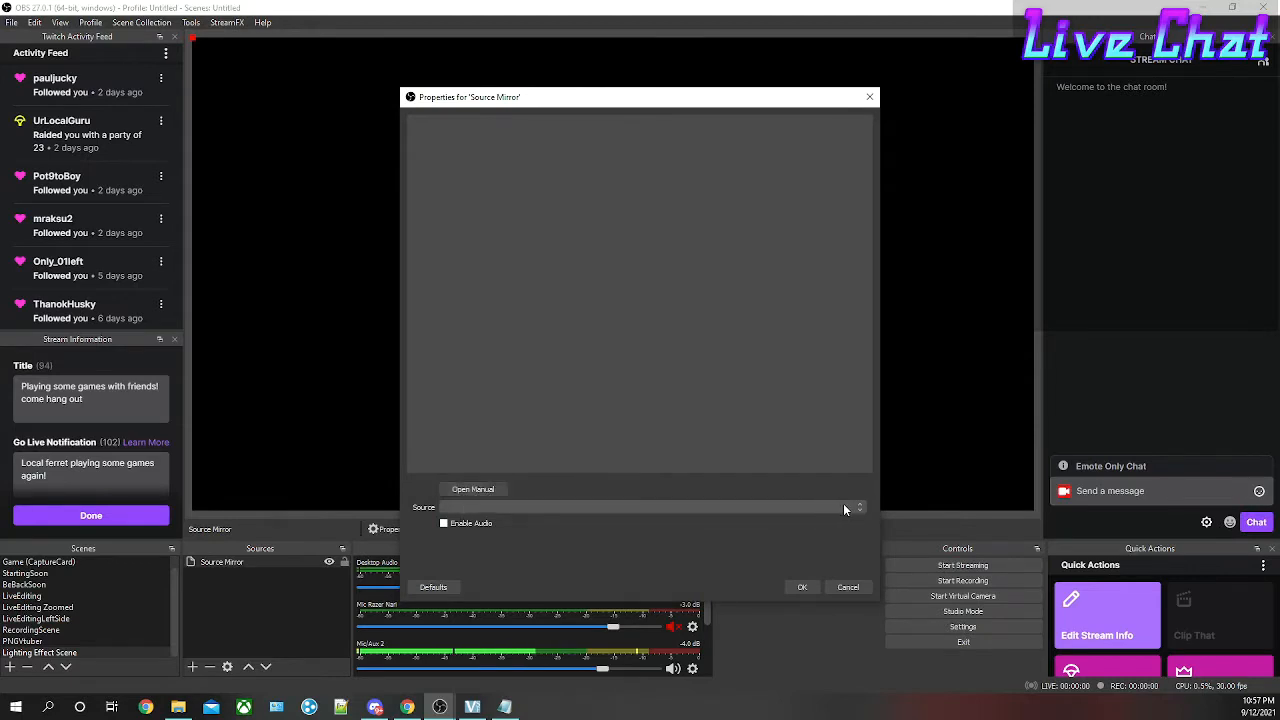
click(771, 508)
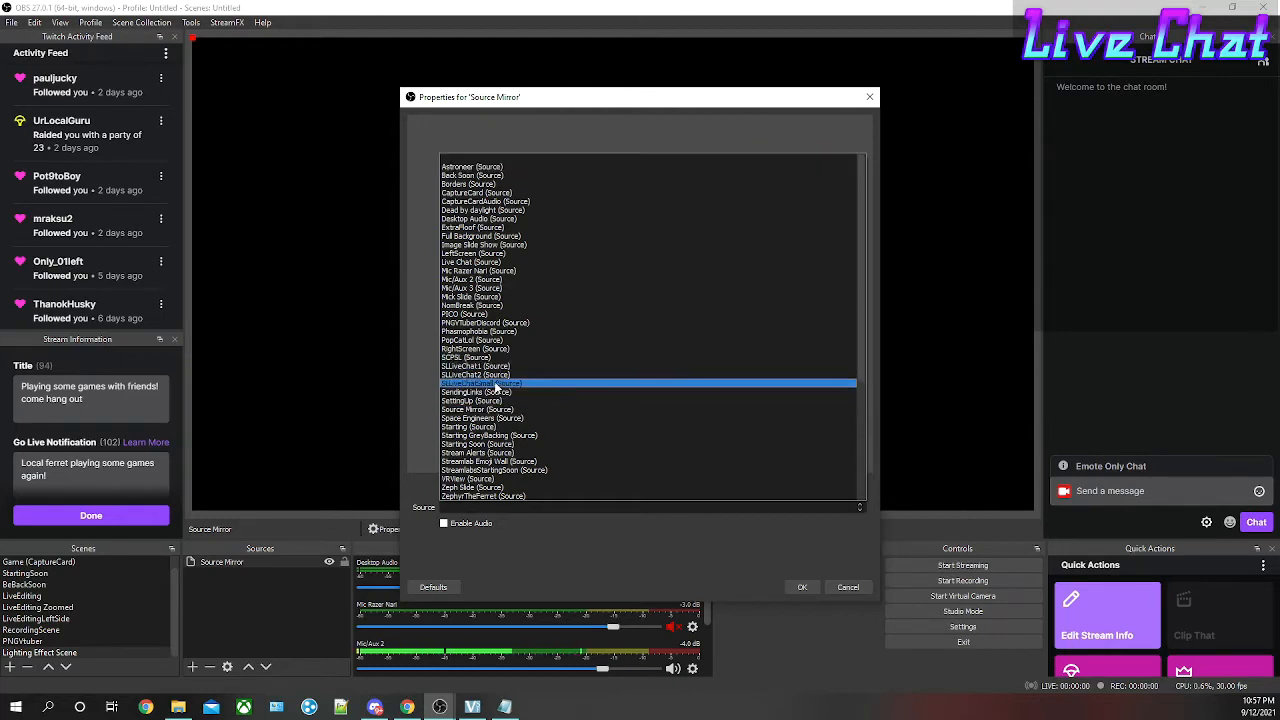
scroll(484, 368, down, 4)
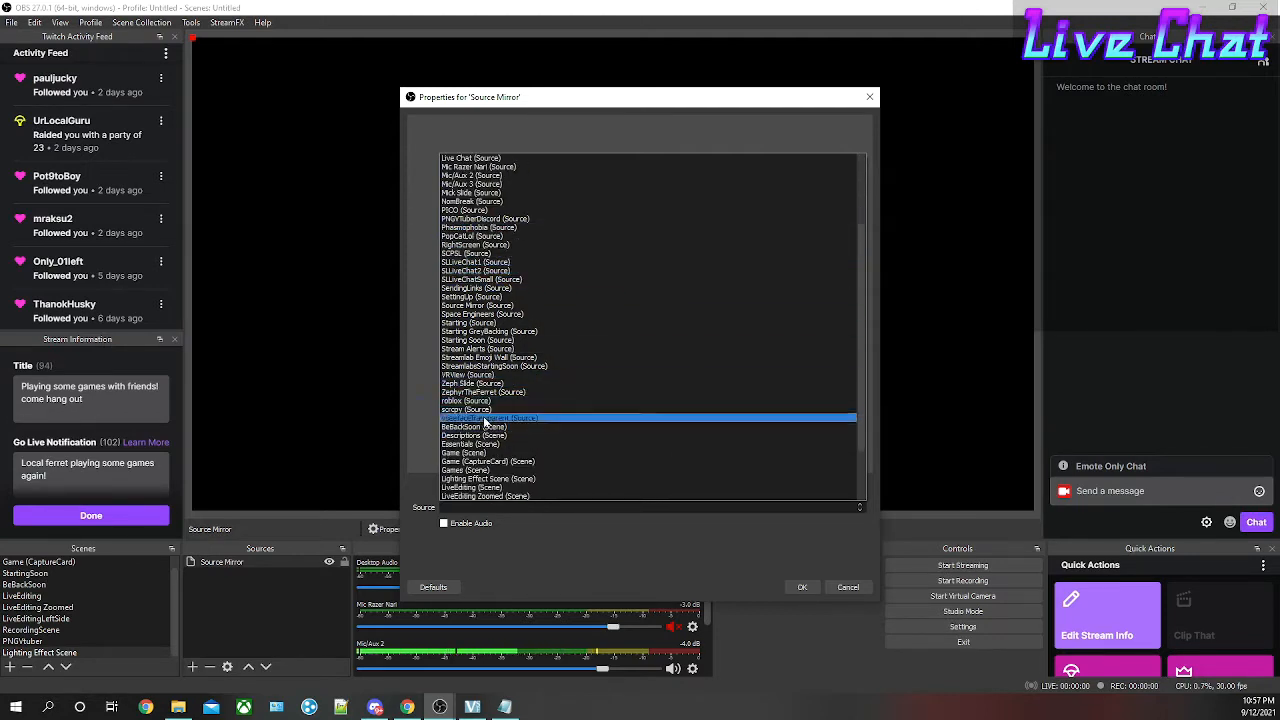
click(464, 470)
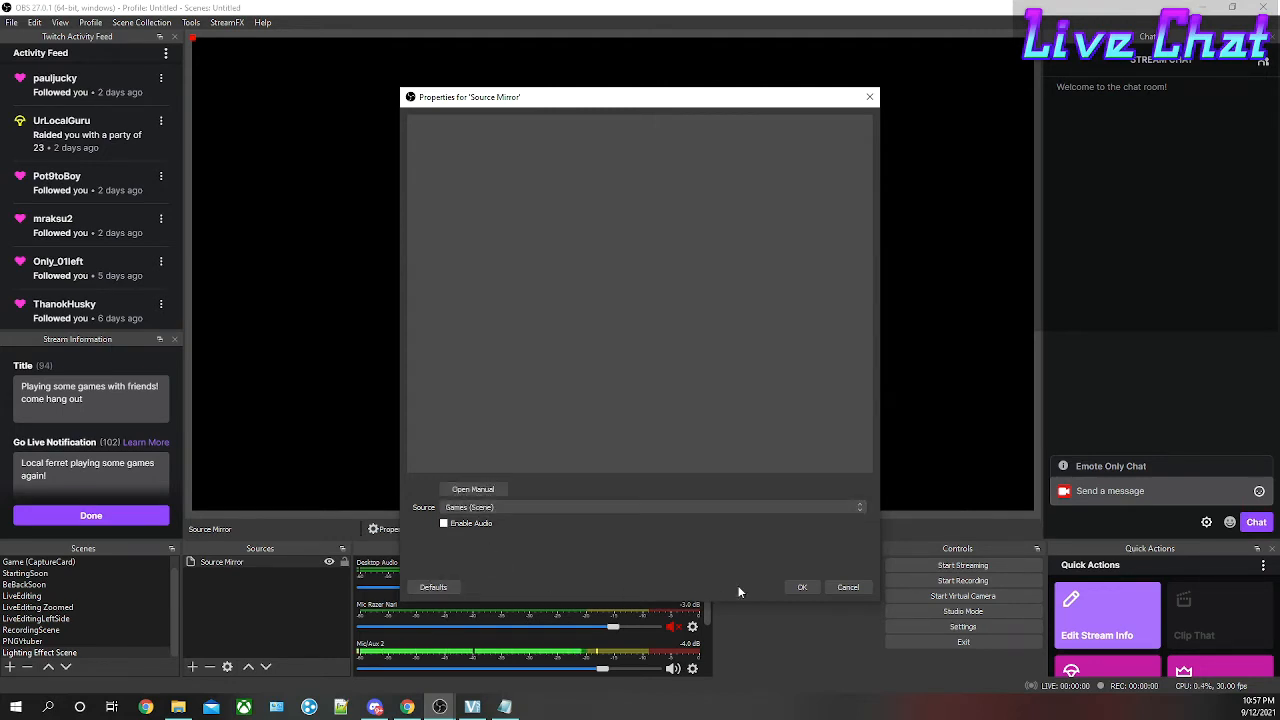
click(799, 588)
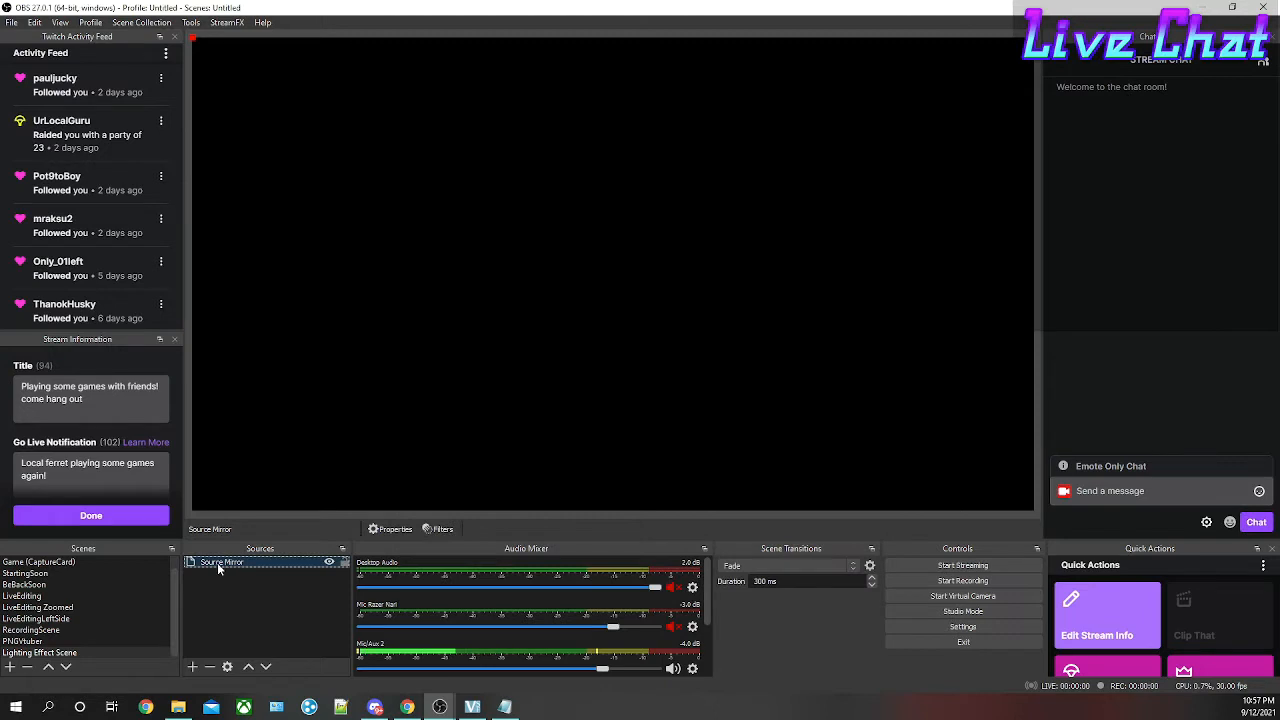
Add a Blur effect filter with the default name to the Source Mirror source.
right_click(214, 564)
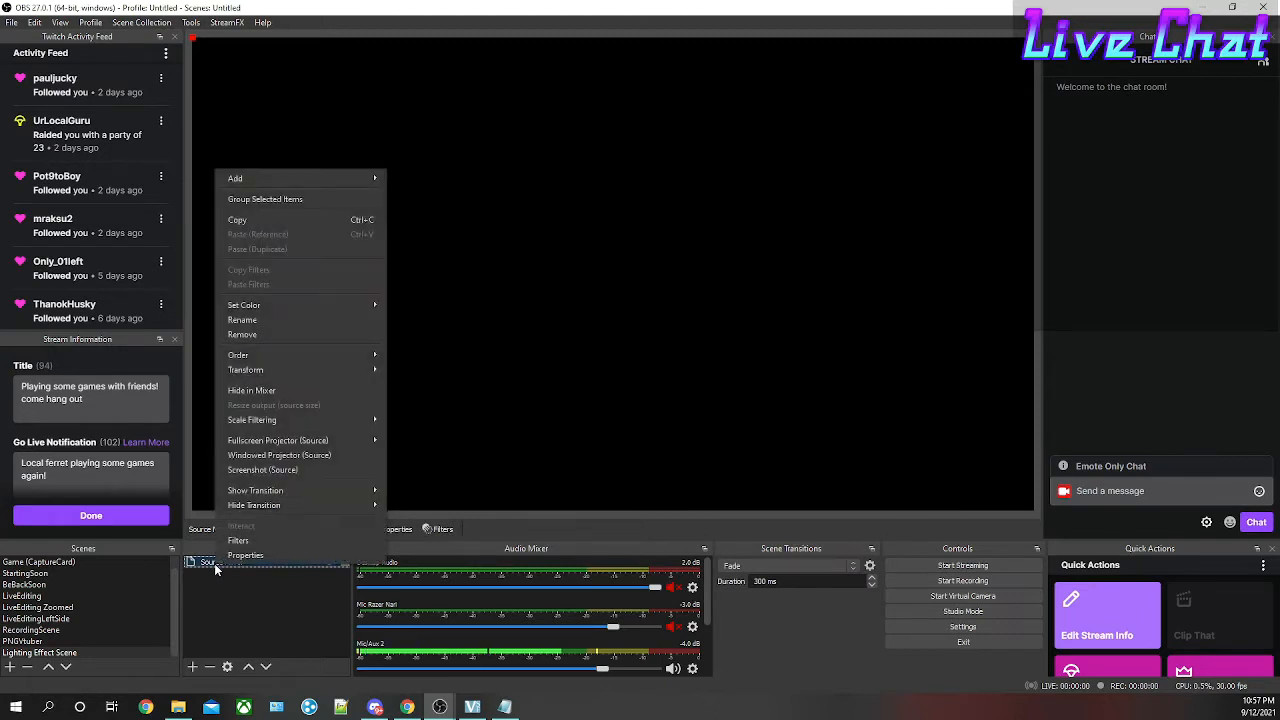
click(239, 544)
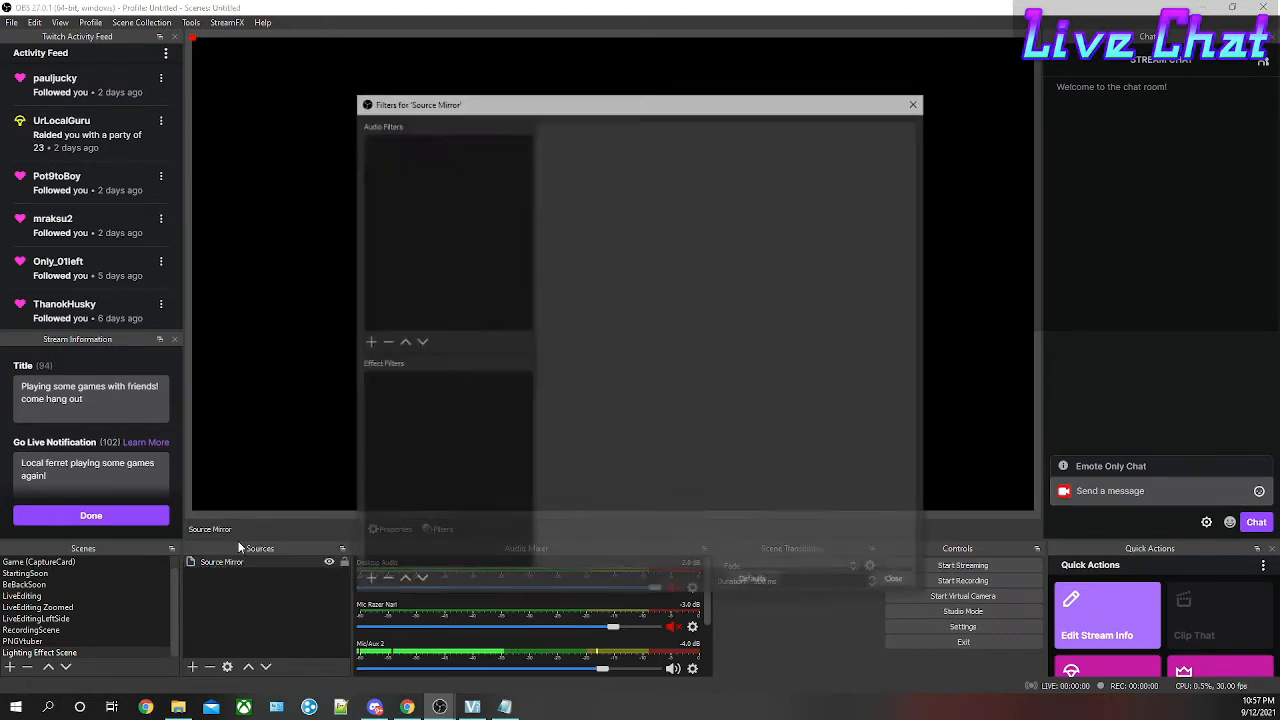
click(368, 582)
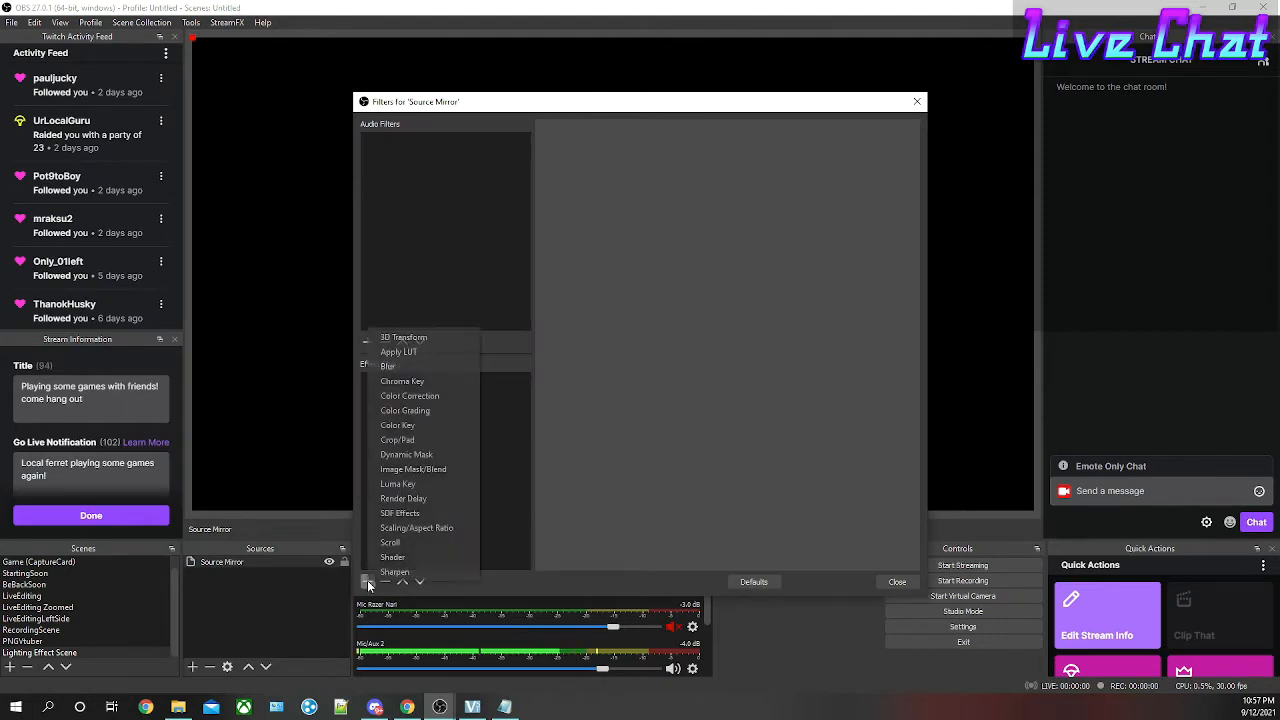
click(390, 367)
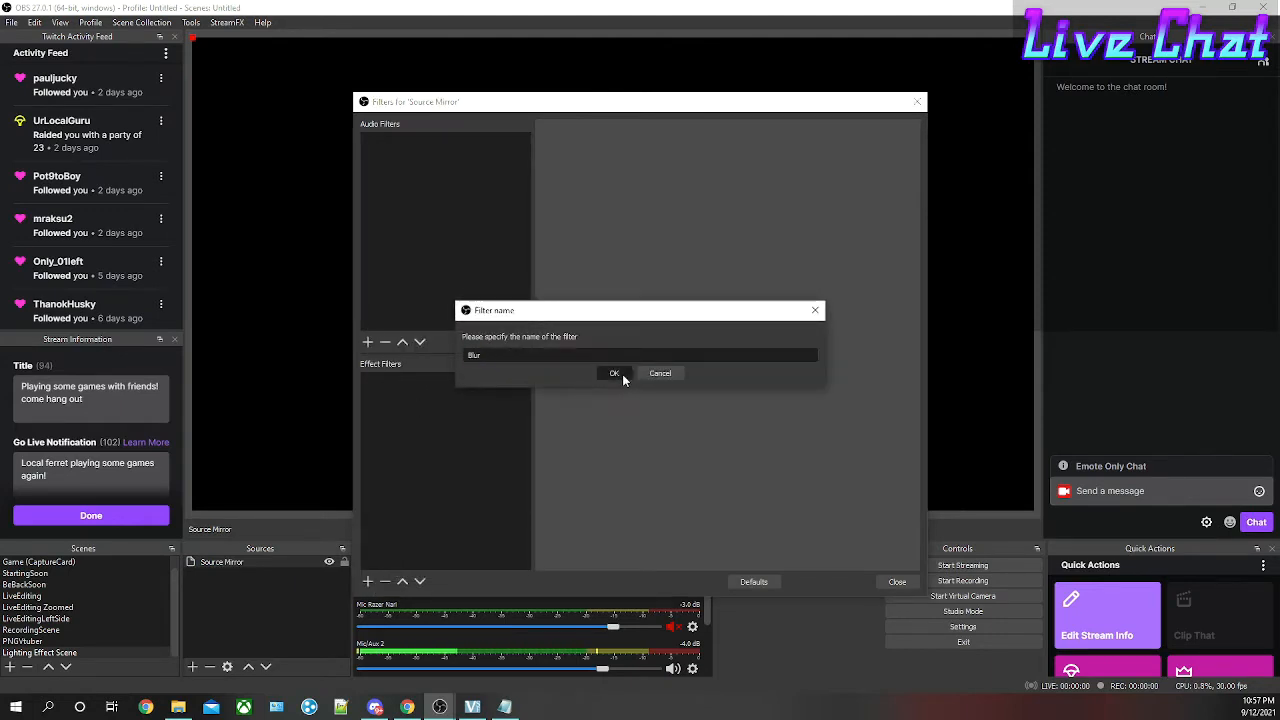
click(612, 373)
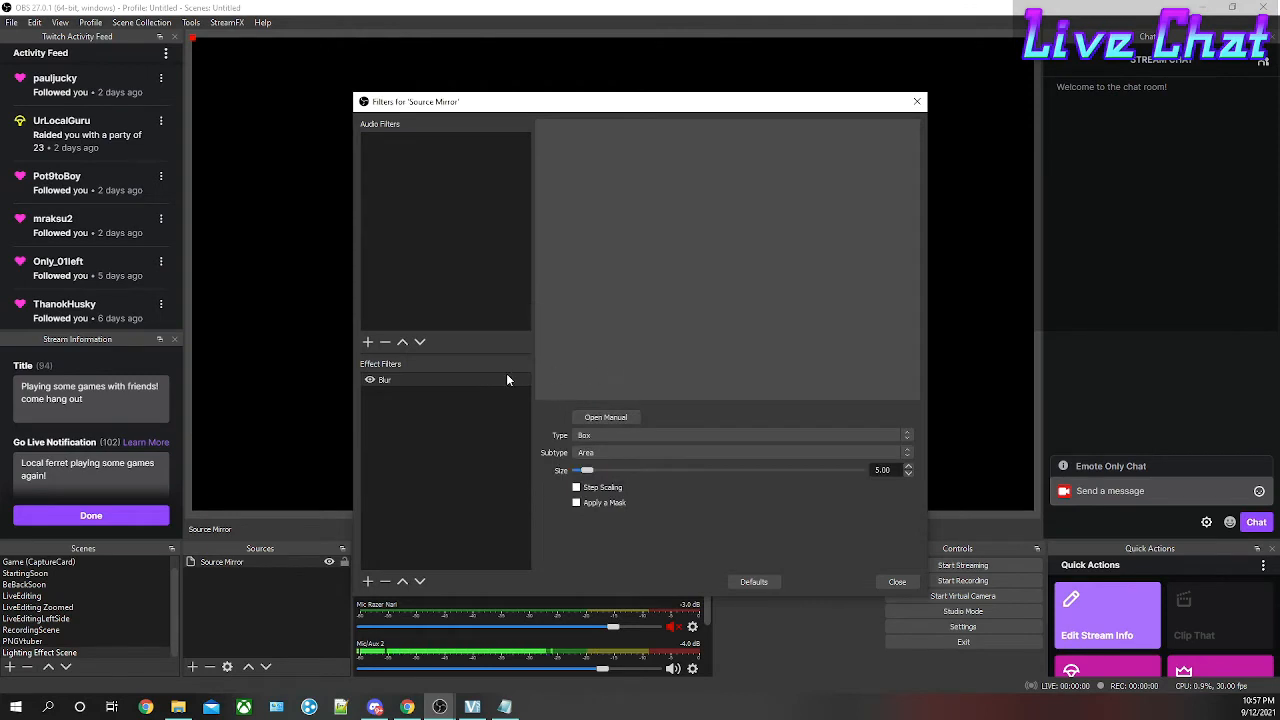
Set the blur type to Dual Filtering, increase the blur size, and close the filter settings.
click(598, 435)
click(602, 481)
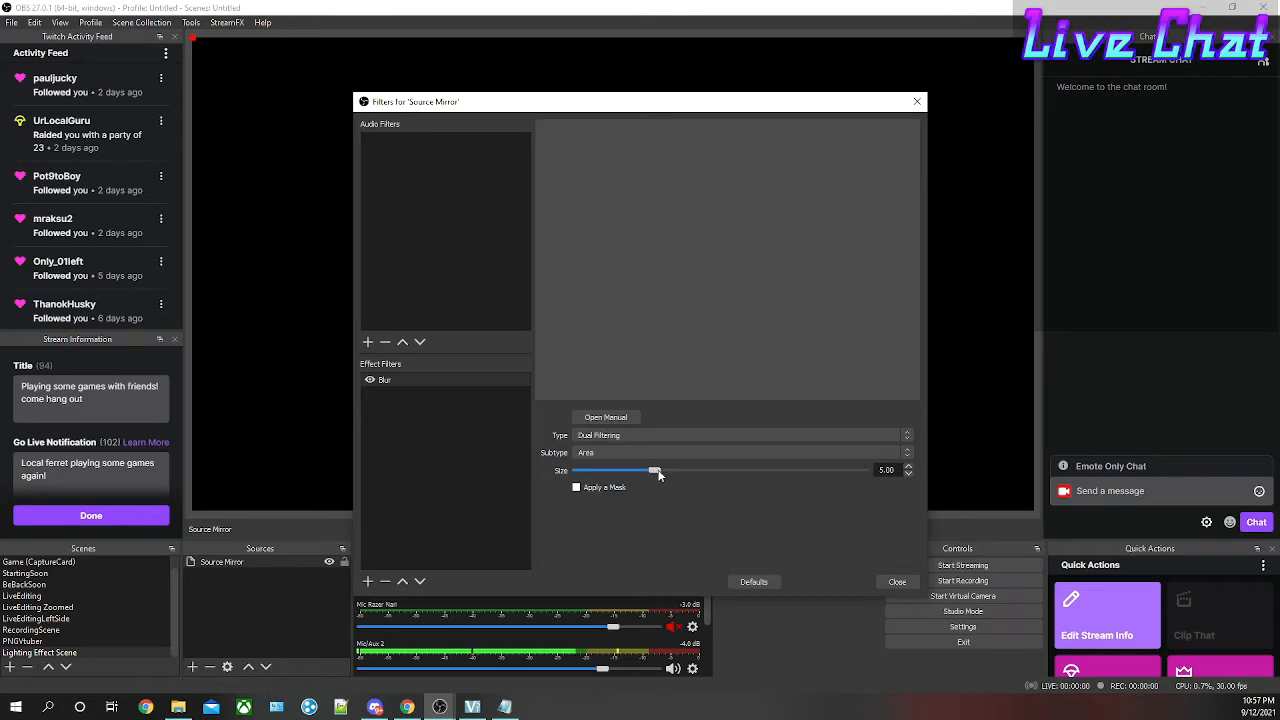
drag(654, 470, 681, 470)
click(896, 583)
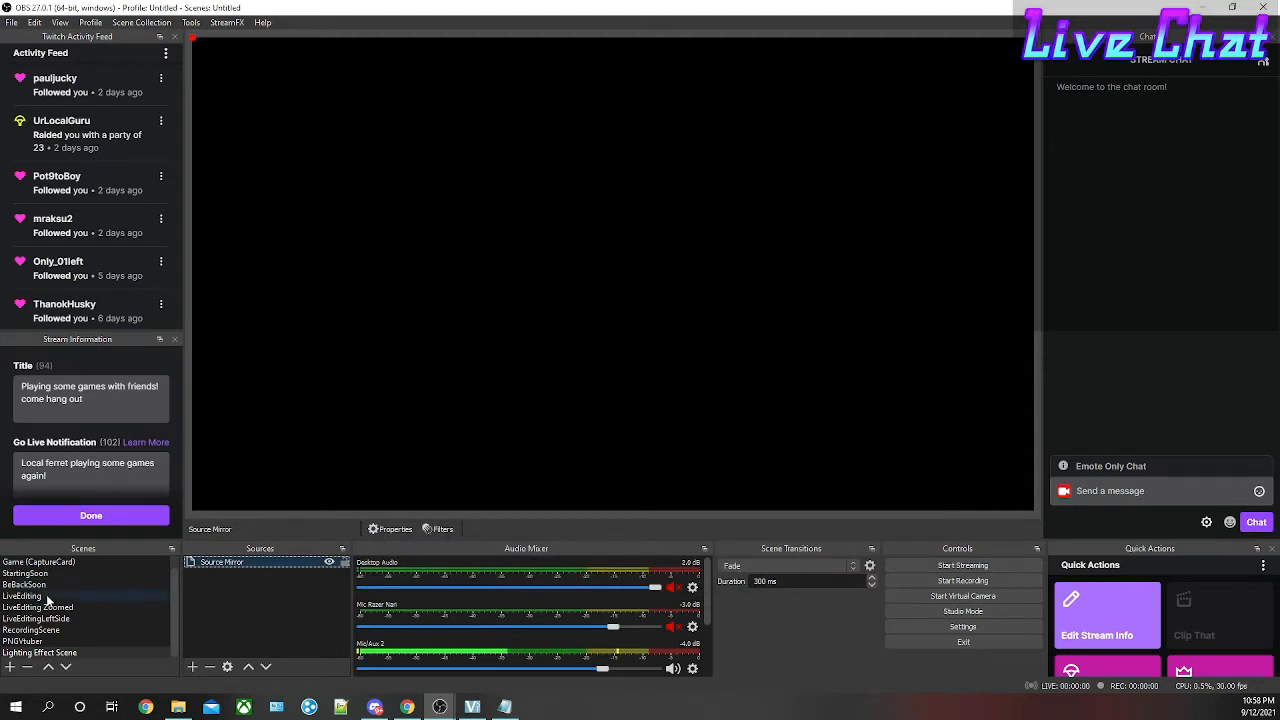
In the LiveEditing scene, add a Dynamic Mask filter to vseefaceTransparent with Source Mirror as its input source.
click(18, 597)
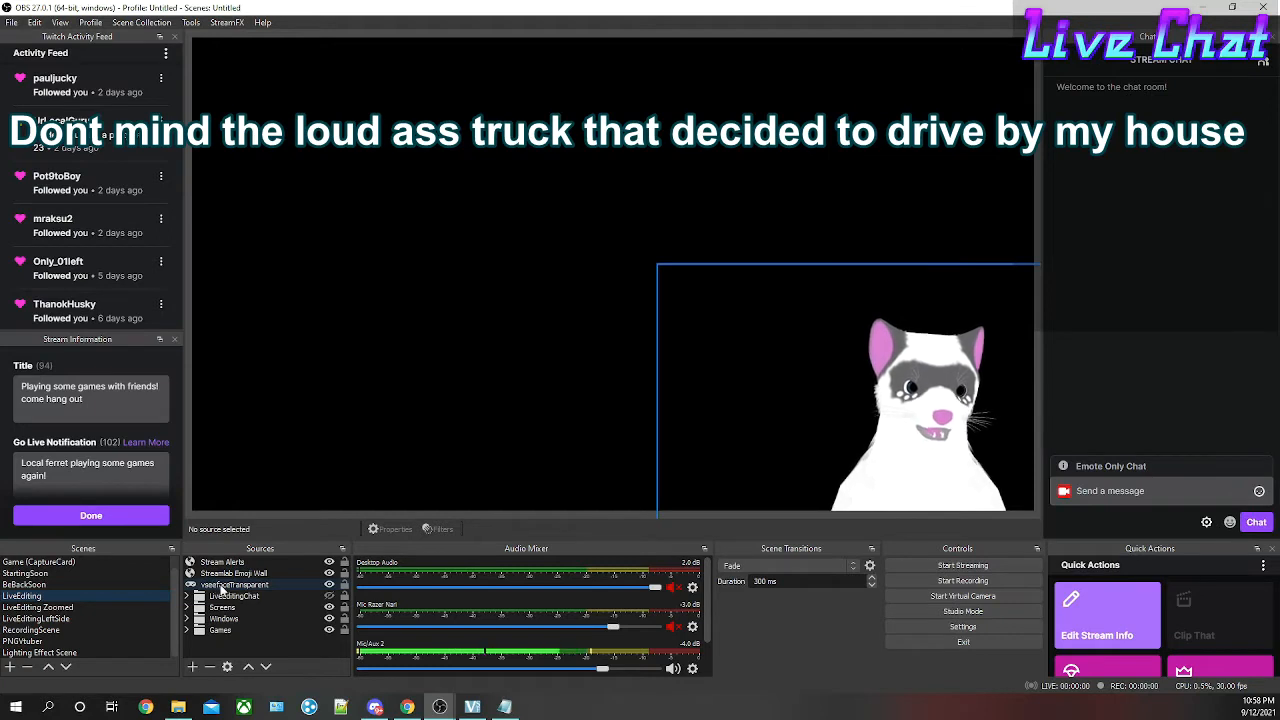
click(222, 586)
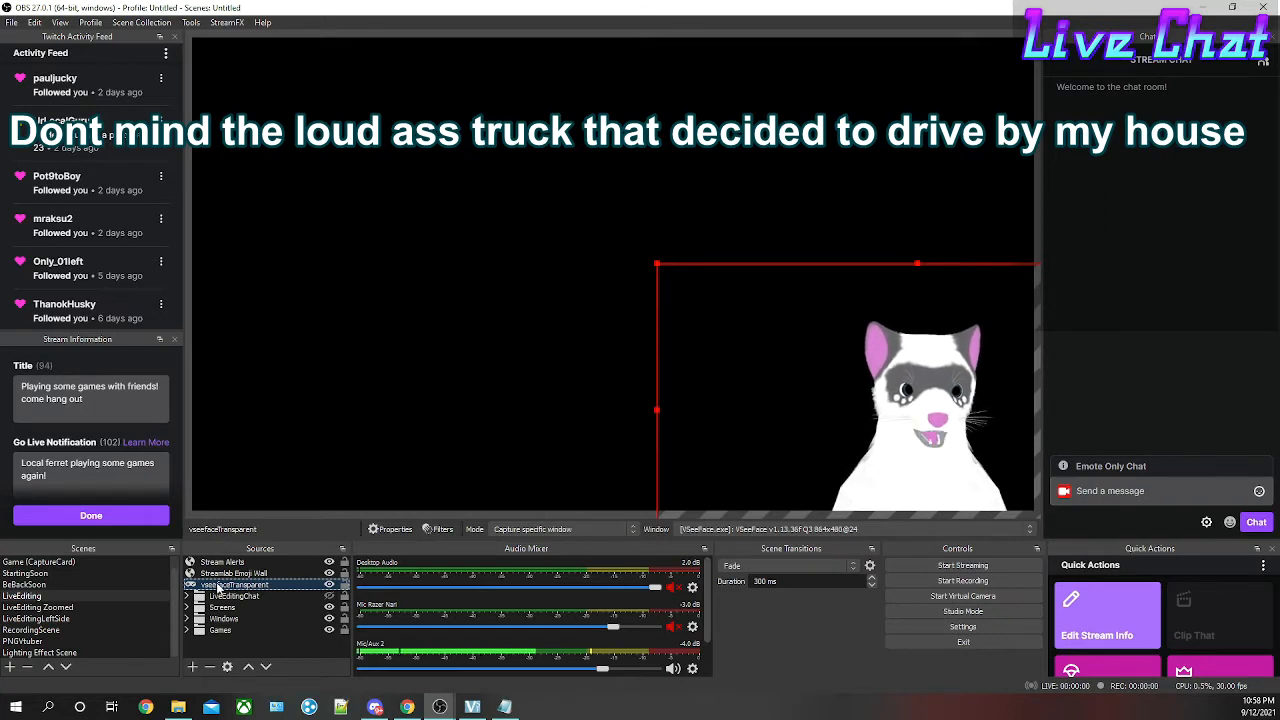
right_click(218, 588)
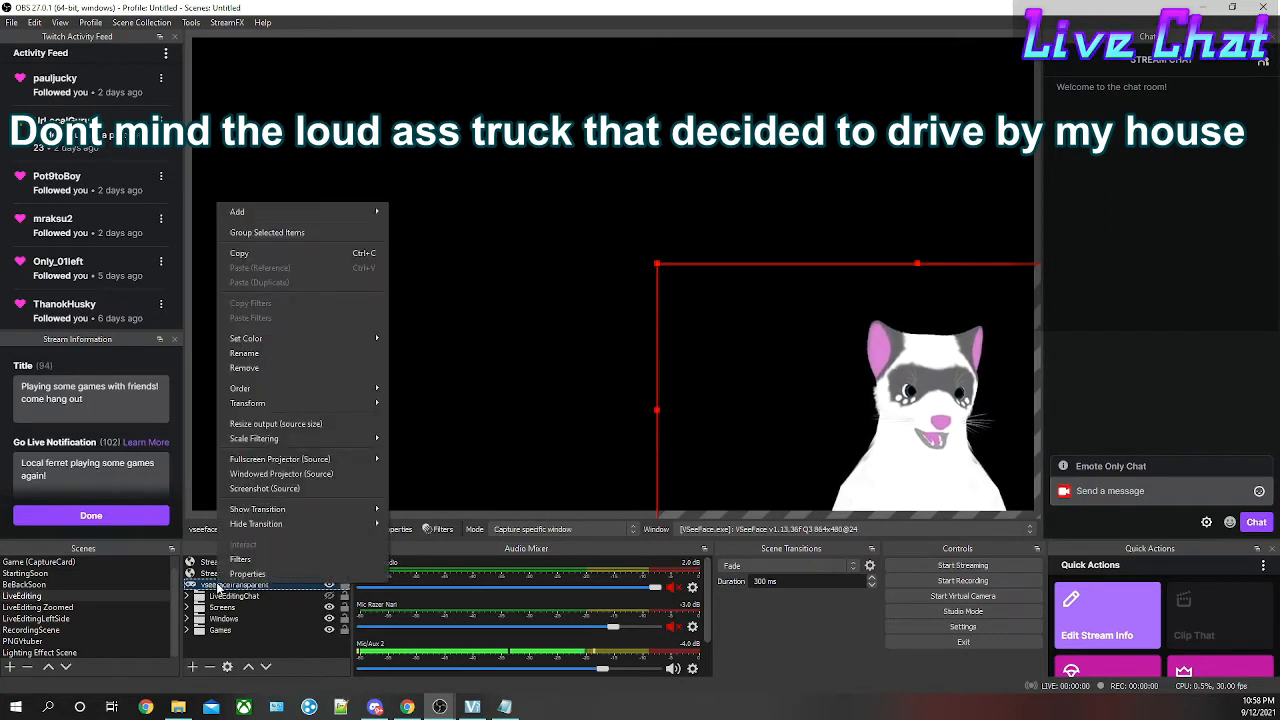
click(250, 507)
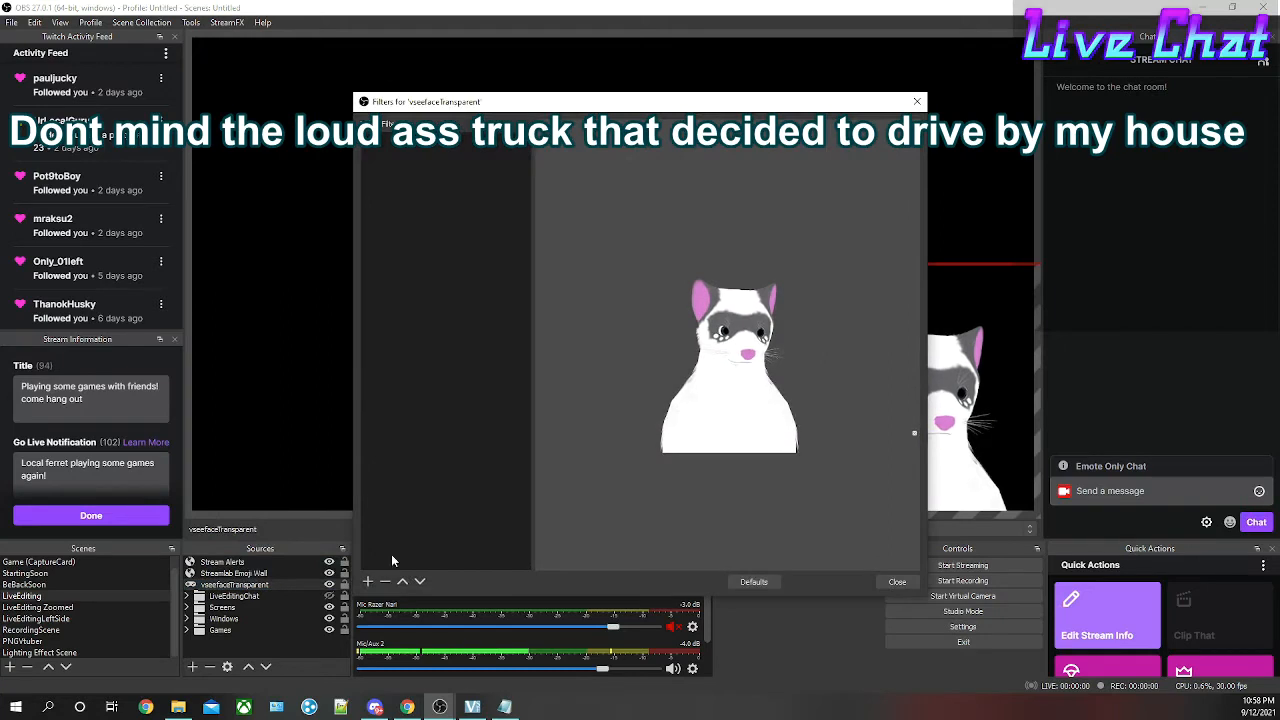
click(367, 582)
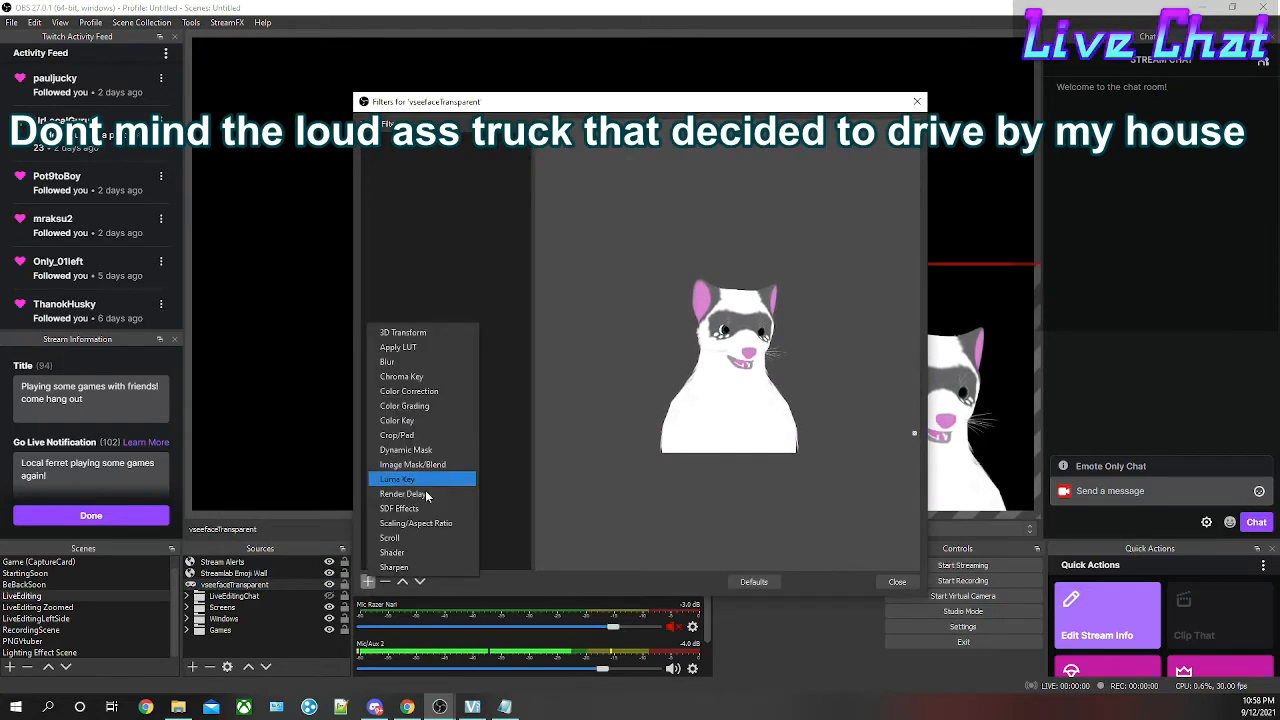
click(413, 450)
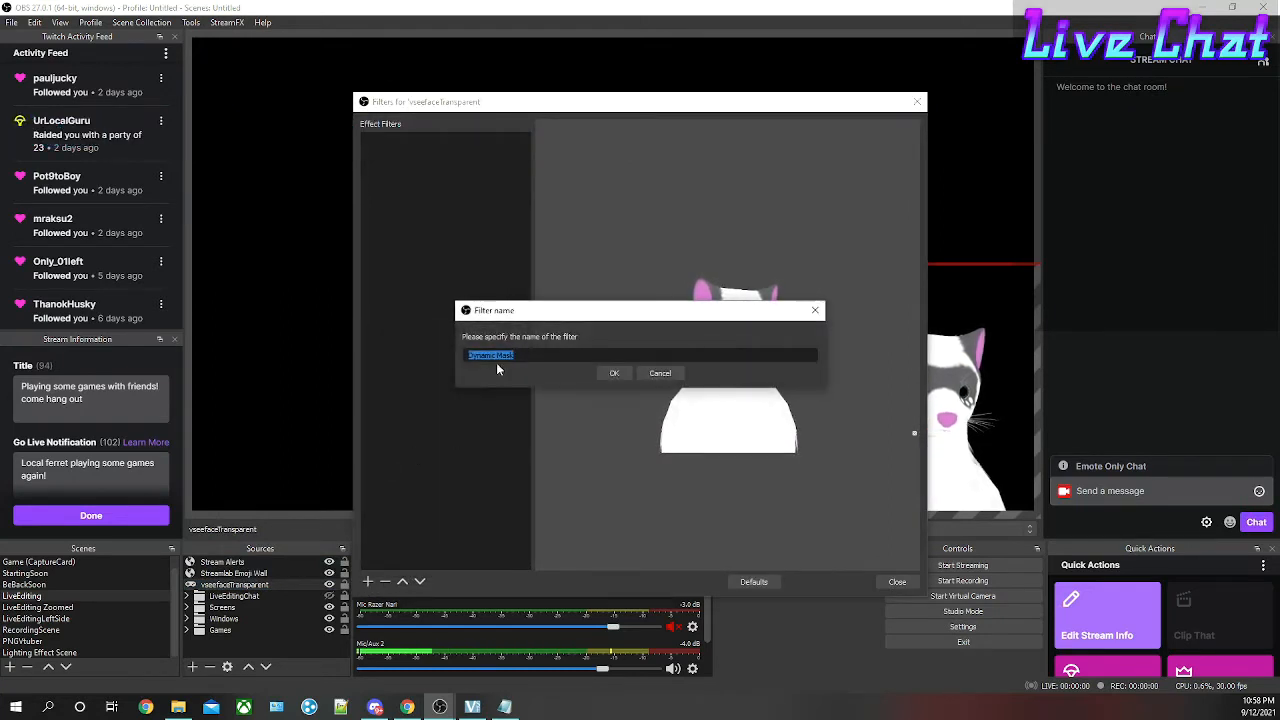
click(613, 374)
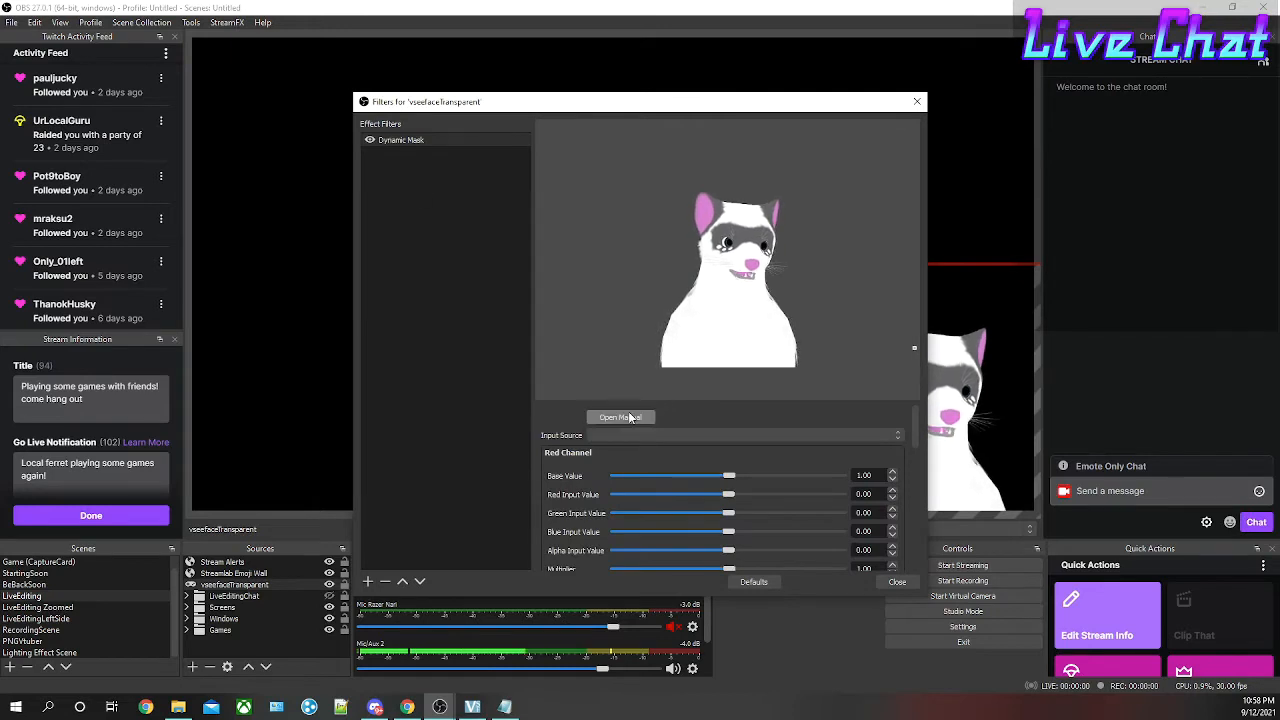
click(626, 437)
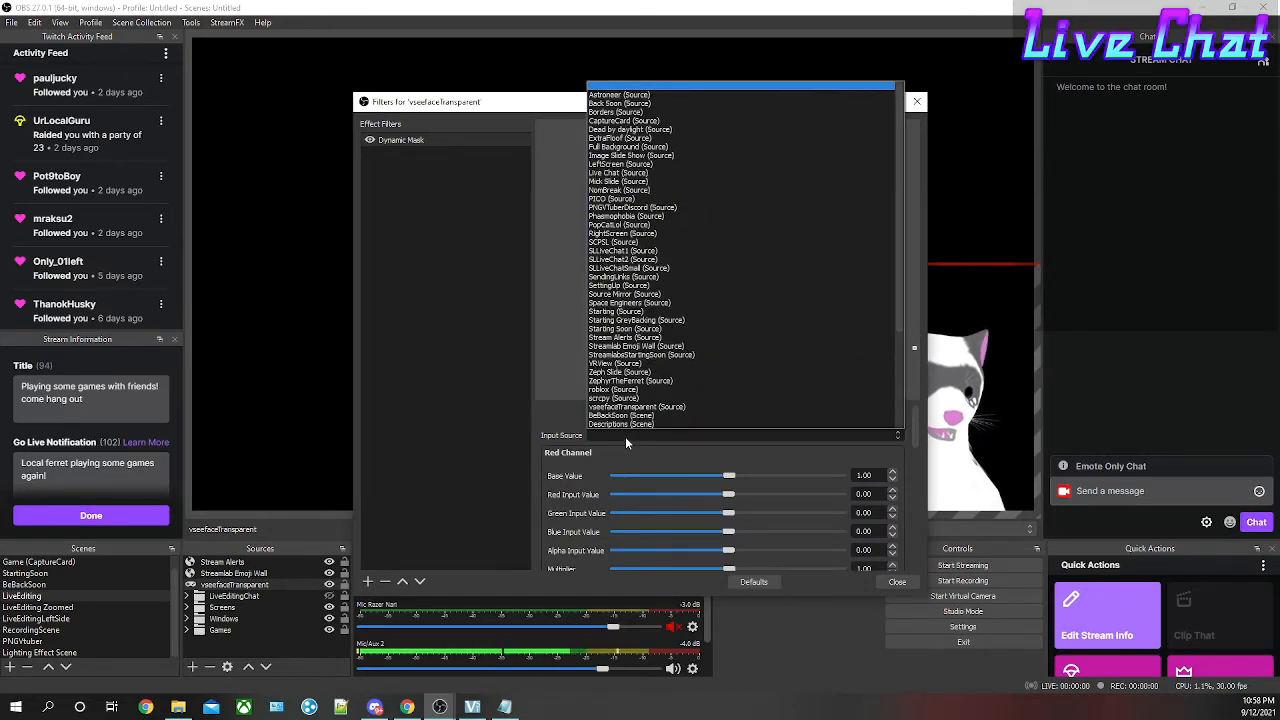
click(605, 294)
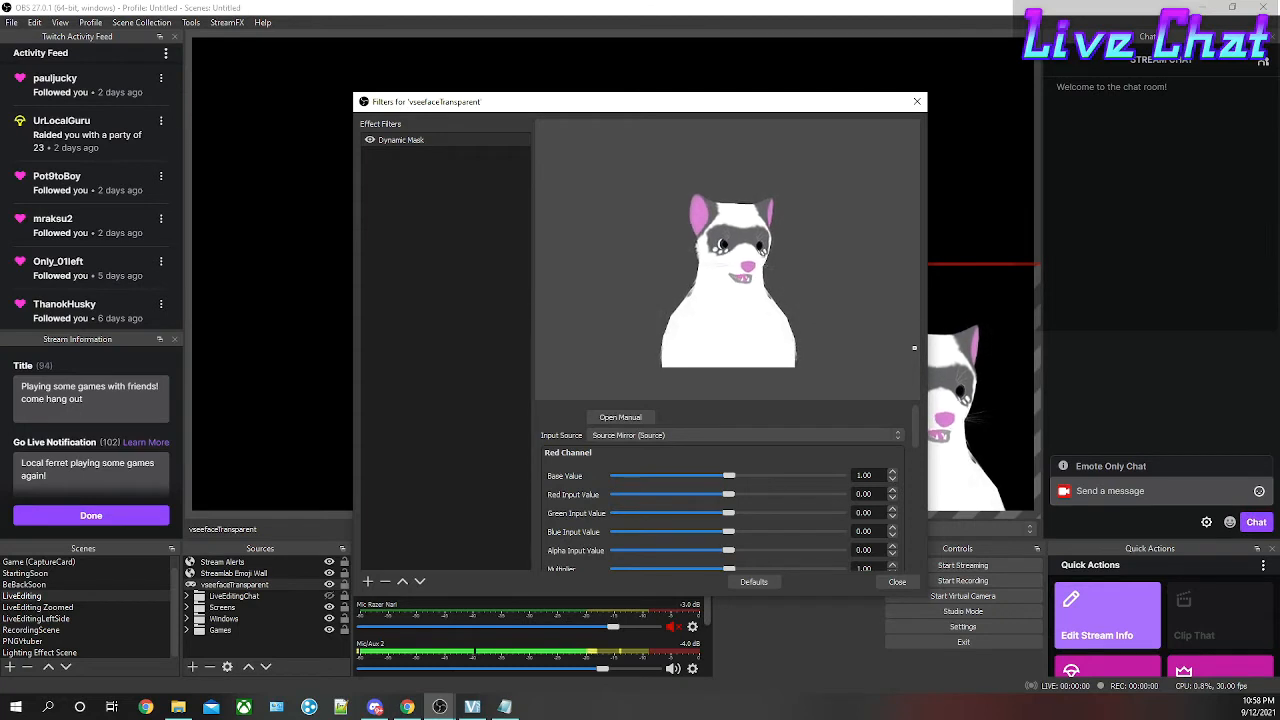
Set the Dynamic Mask's red, green and blue channel base values to 0.20 and move the filter window off the avatar preview.
double_click(856, 479)
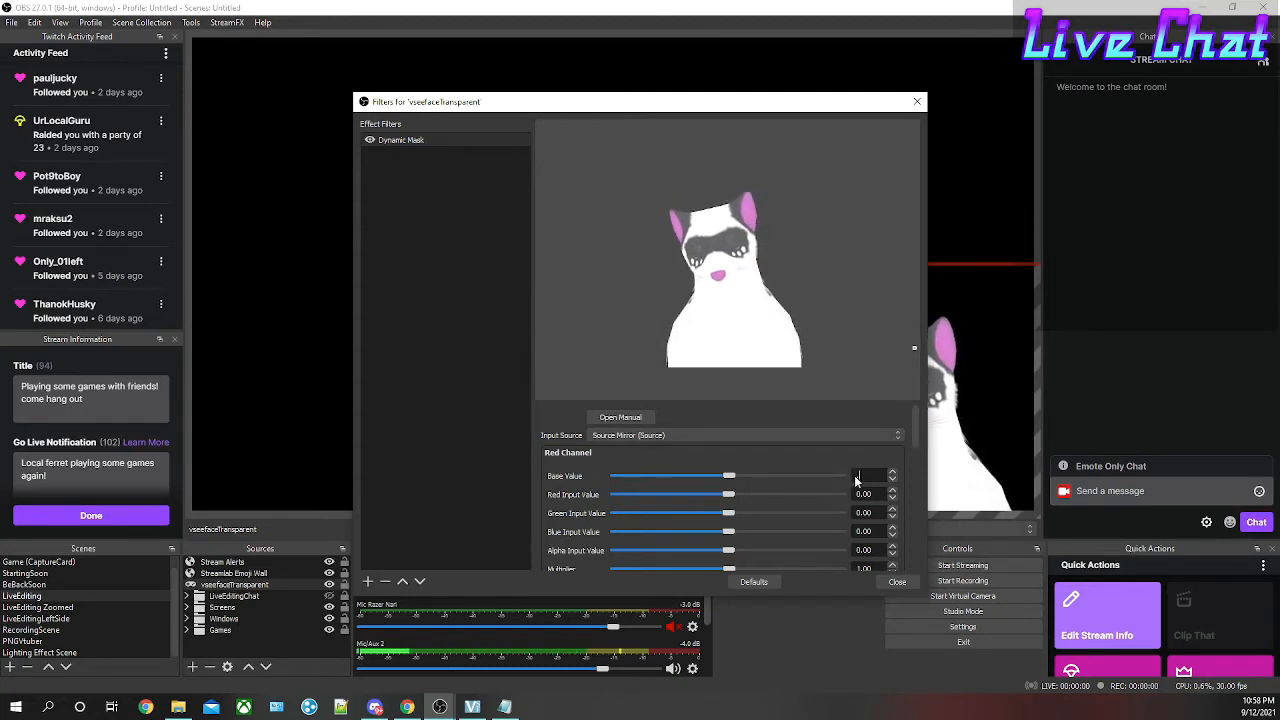
text(0.2)
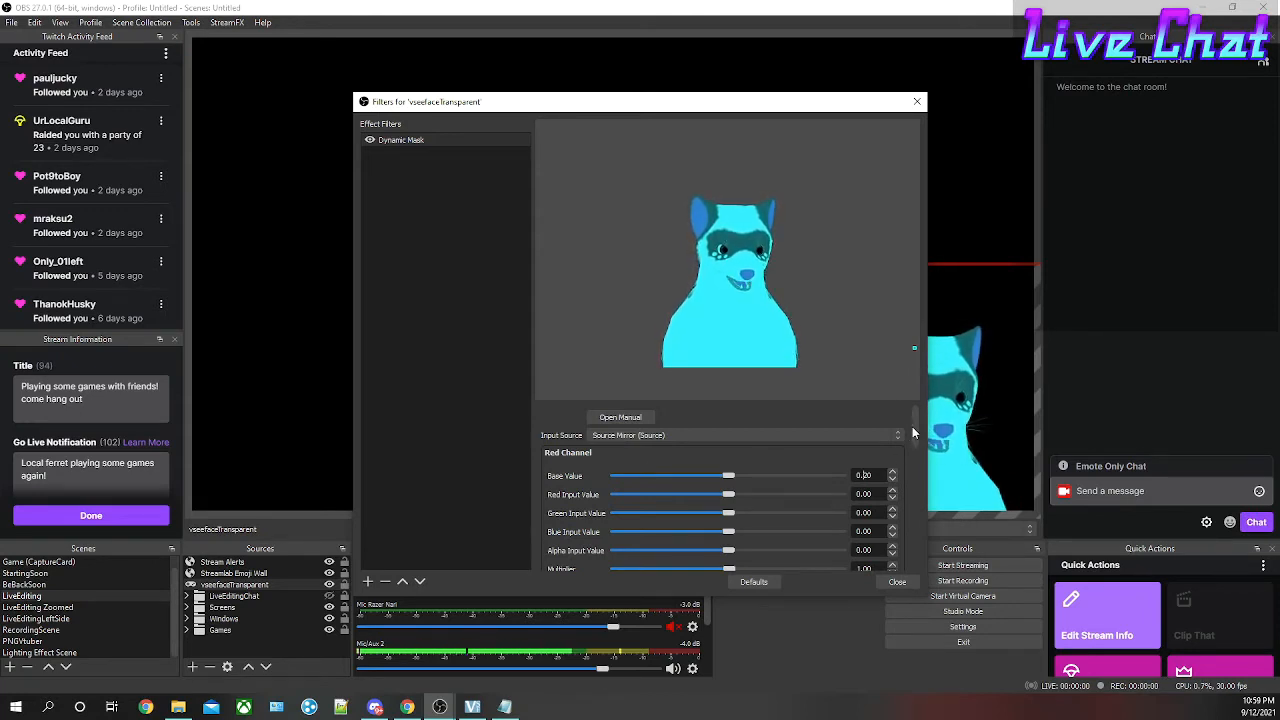
drag(914, 426, 830, 486)
text(.)
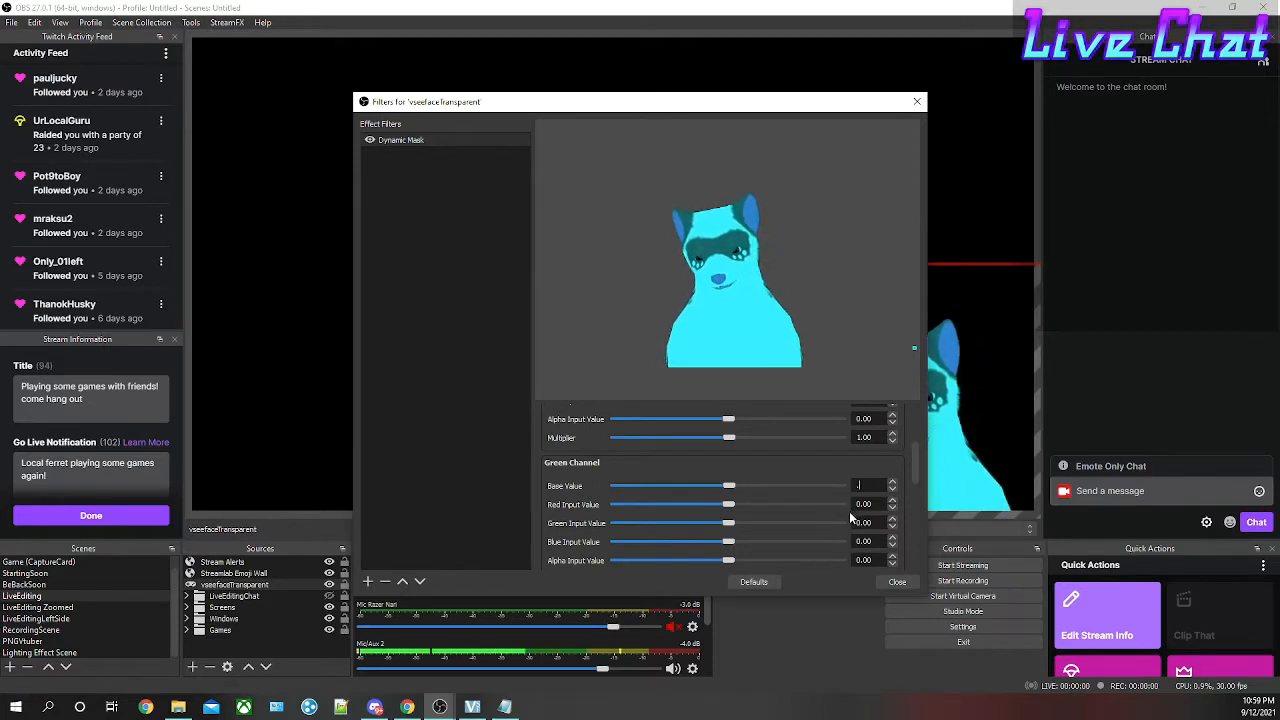
text(0)
drag(916, 475, 839, 504)
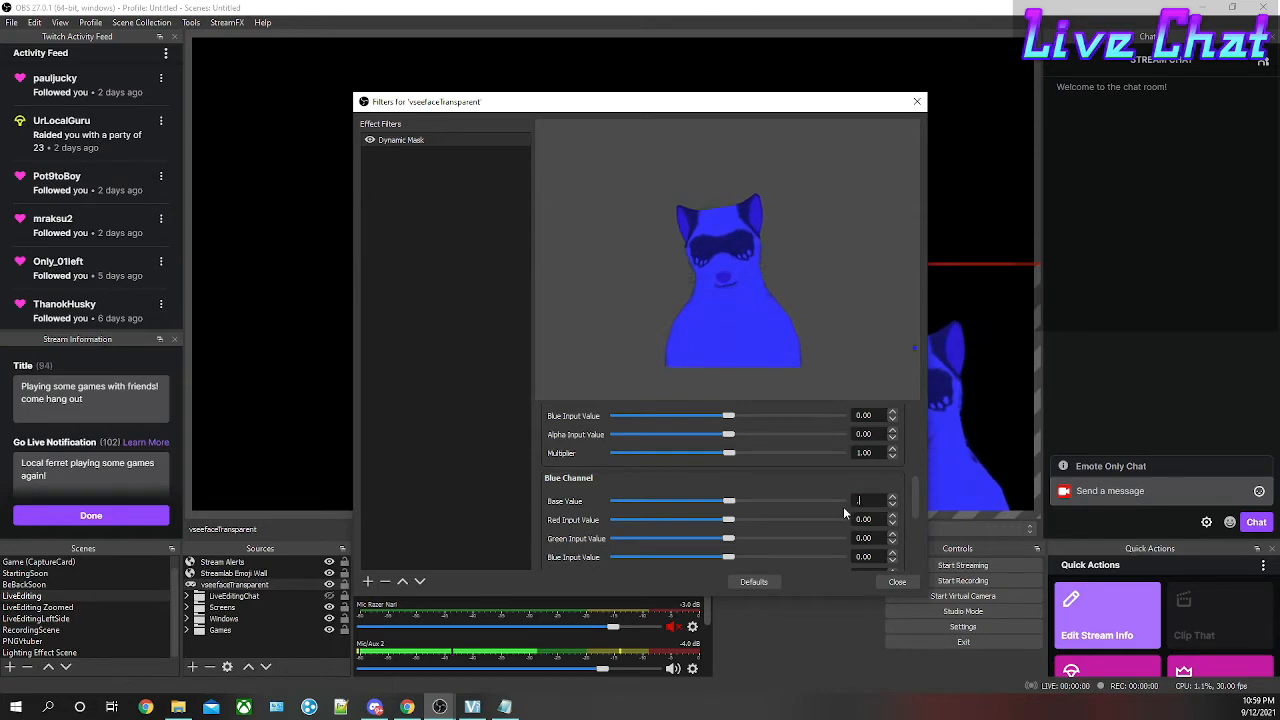
text(.2)
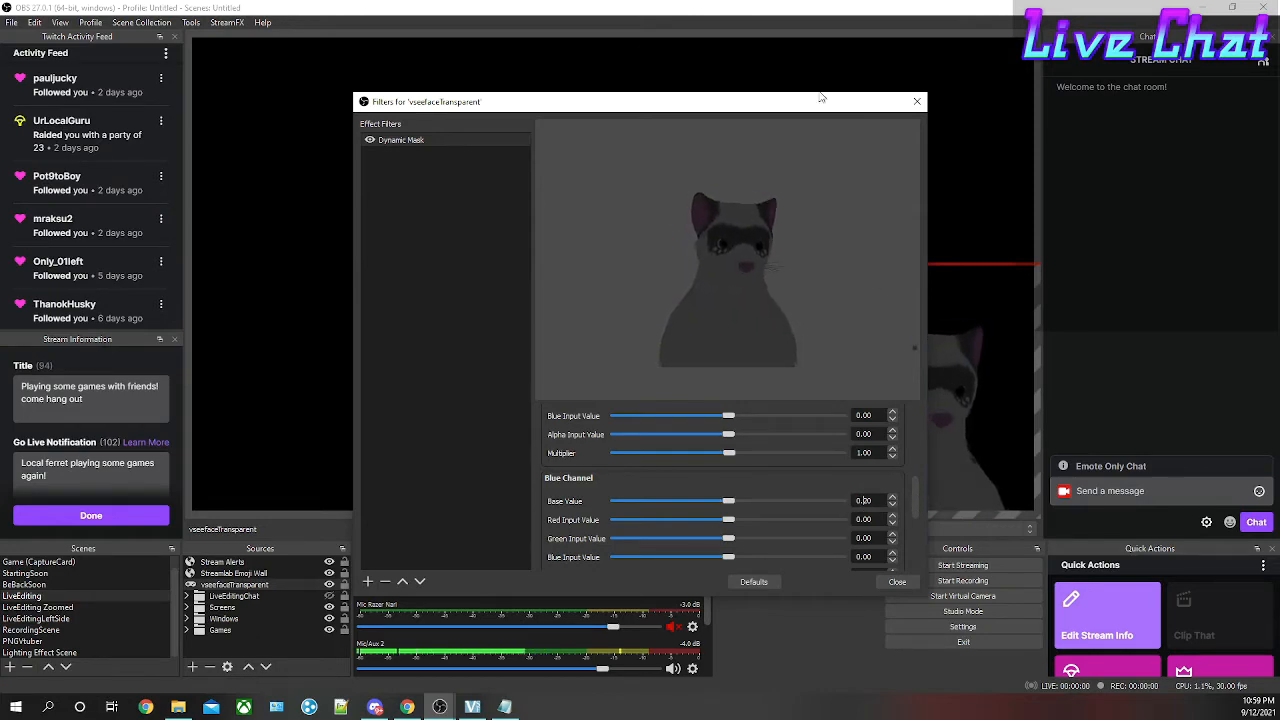
drag(795, 109, 506, 57)
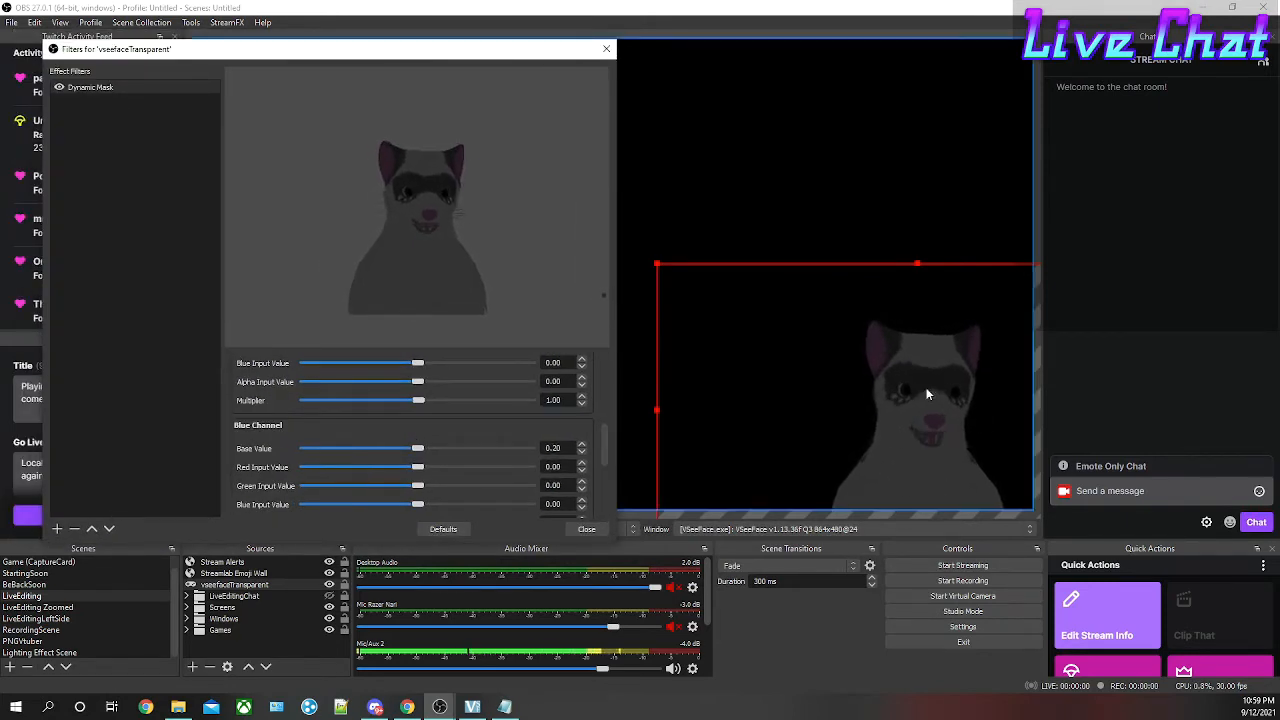
Set the Dynamic Mask's red, green and blue input values to 2.00 on their matching channels and close the filter settings.
drag(521, 54, 491, 84)
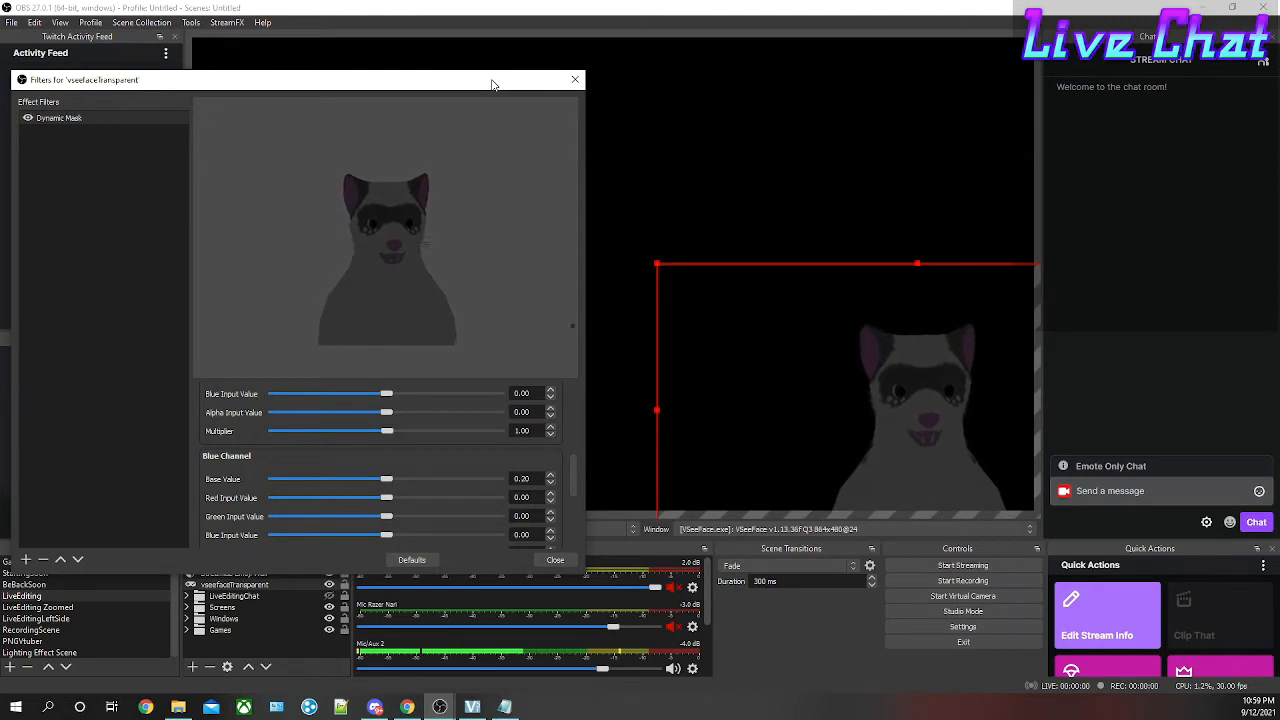
drag(491, 84, 497, 83)
drag(578, 465, 575, 397)
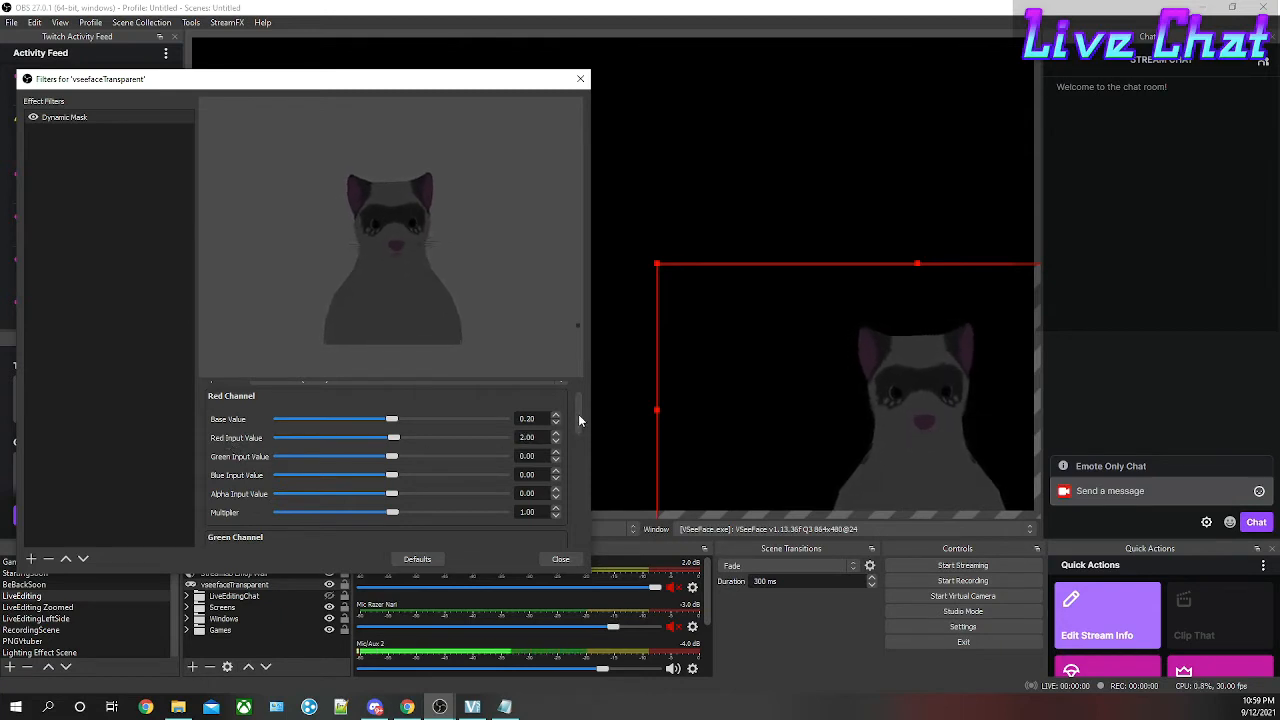
drag(578, 414, 482, 455)
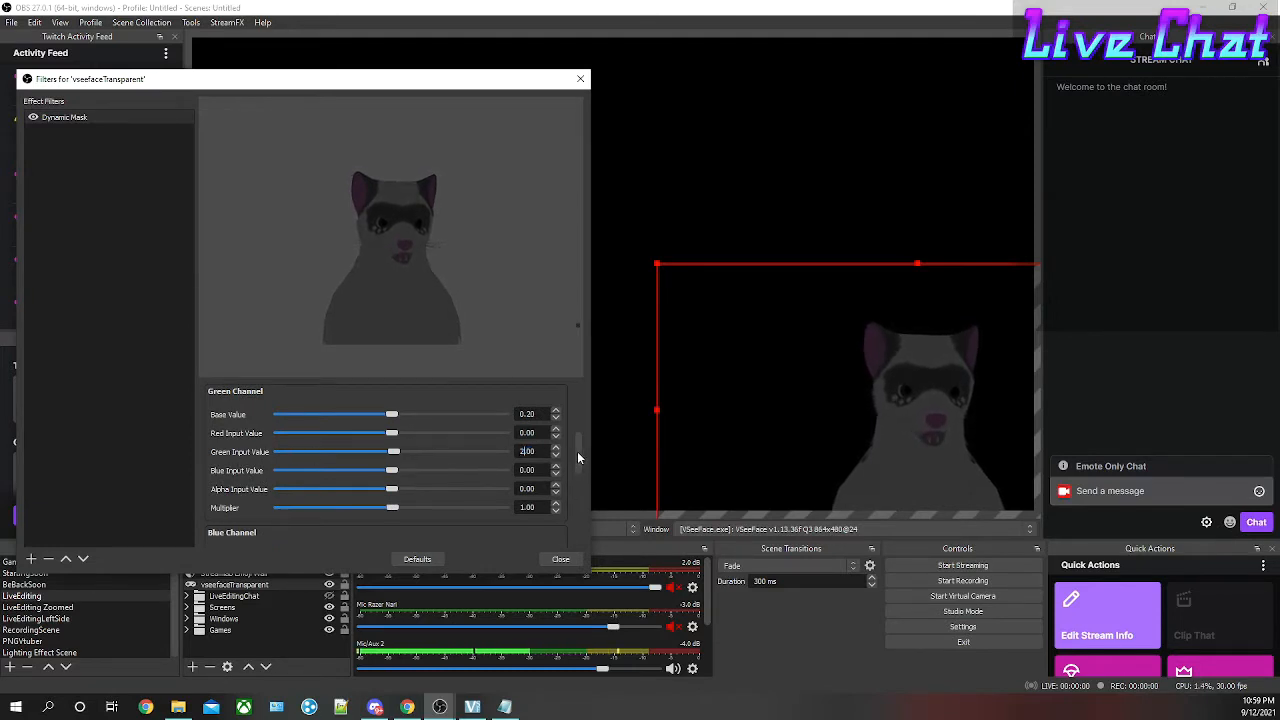
drag(577, 458, 473, 455)
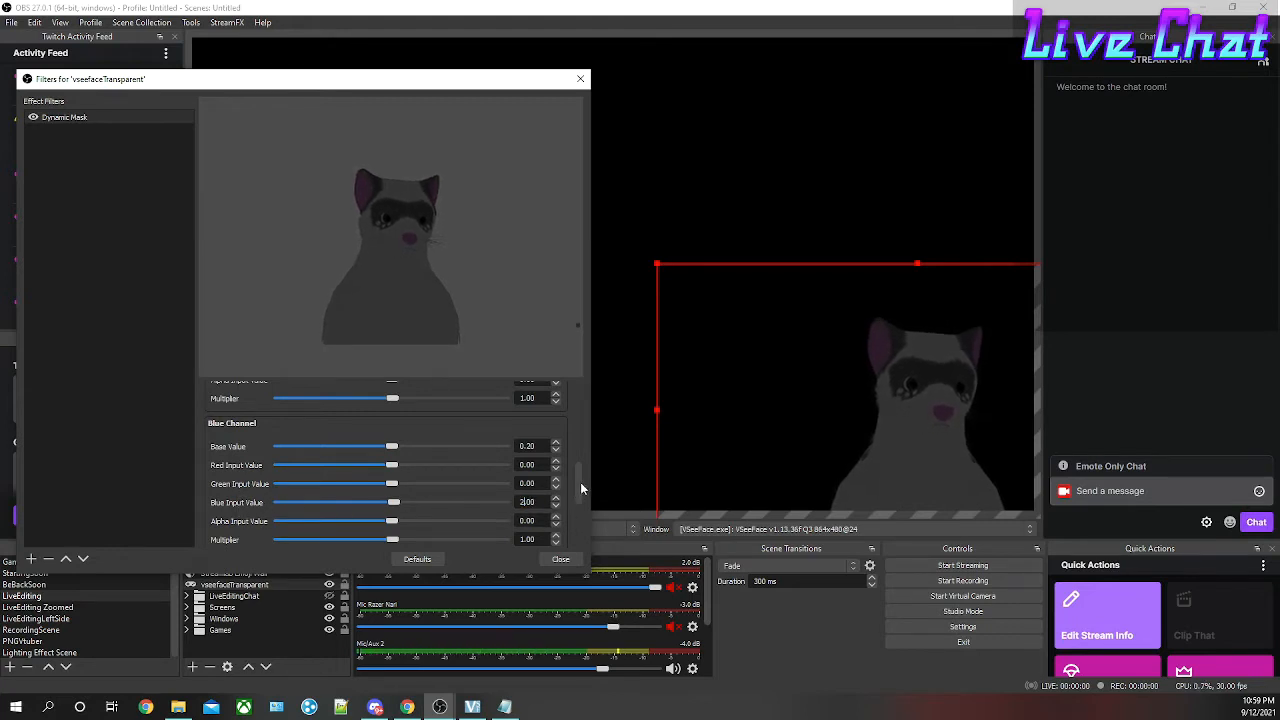
drag(578, 490, 577, 400)
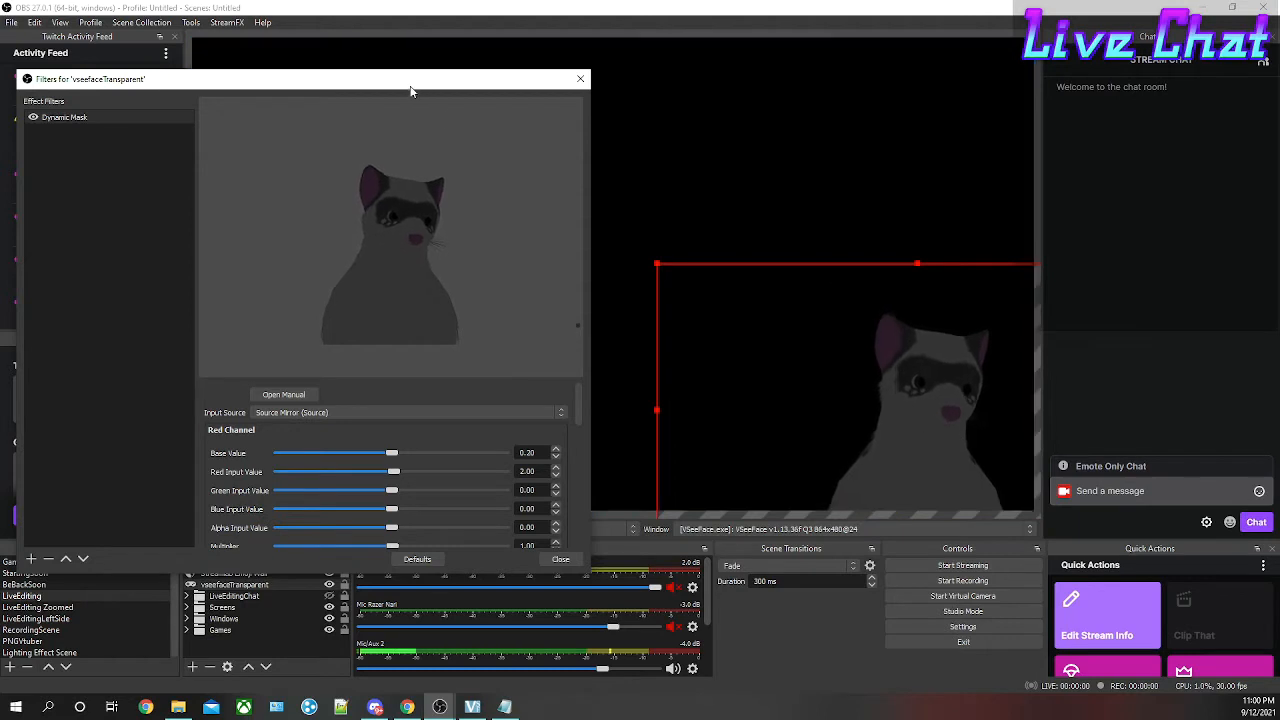
scroll(581, 434, down, 2)
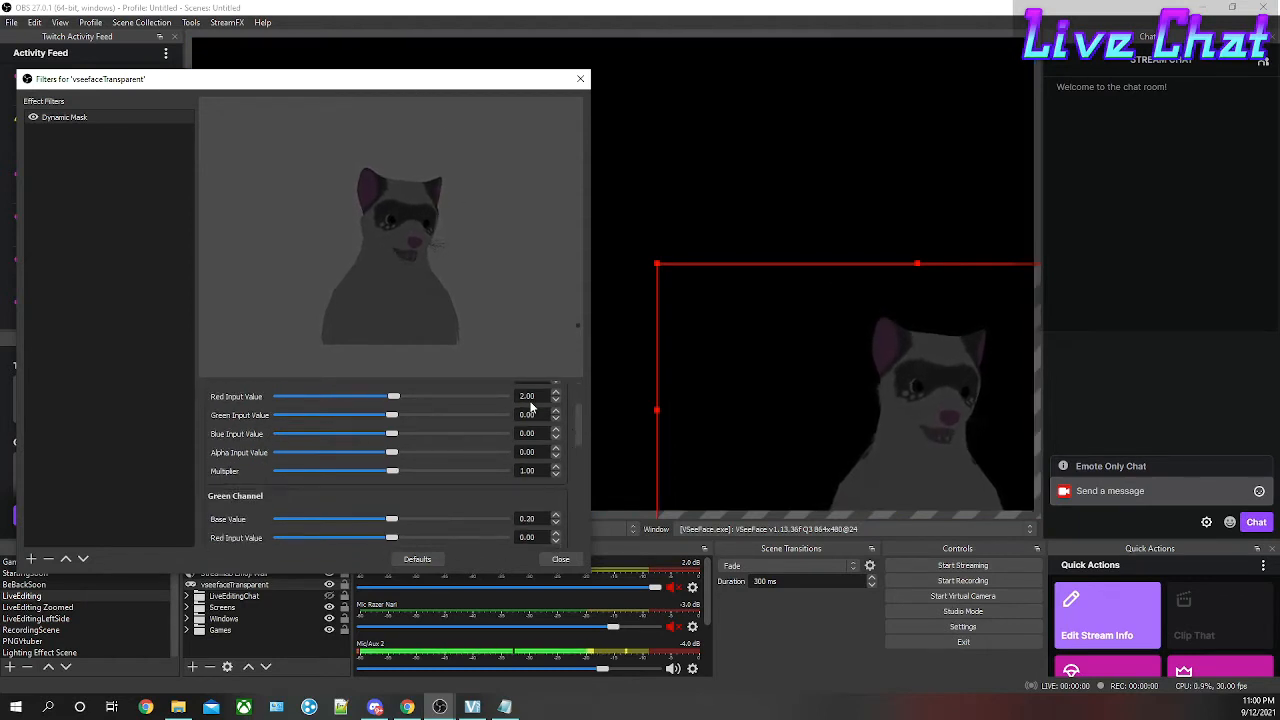
drag(580, 429, 576, 407)
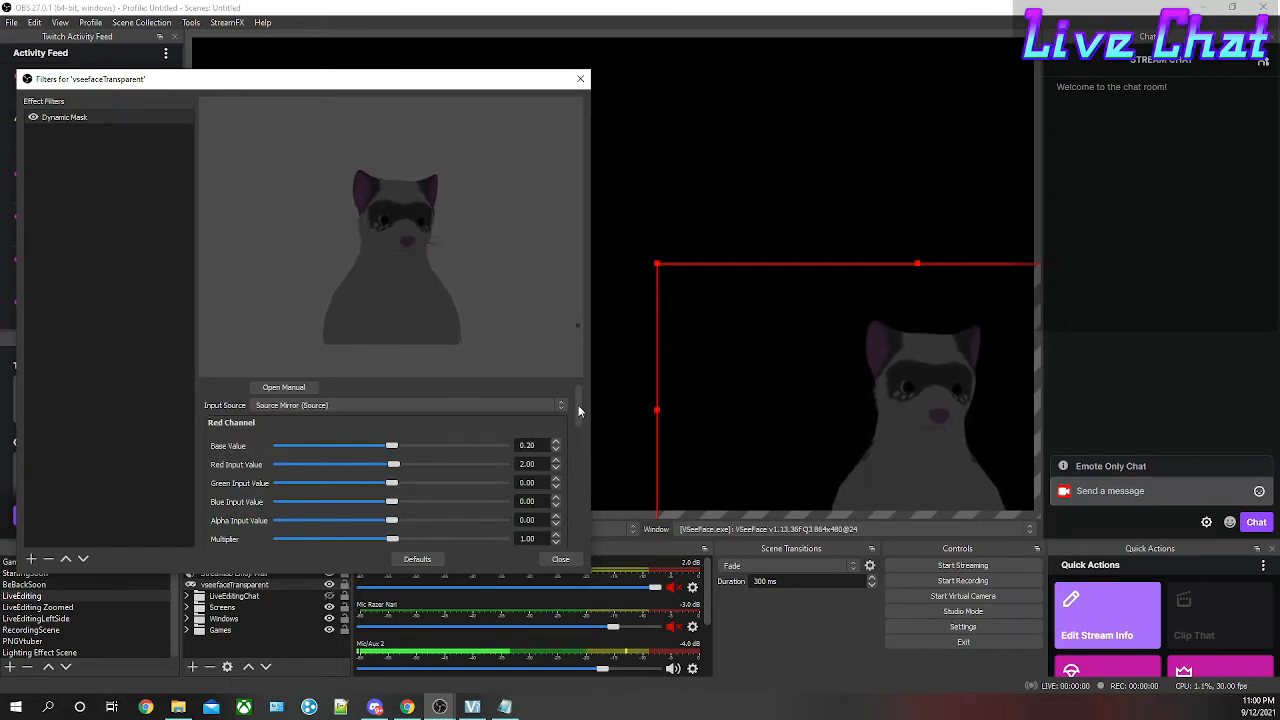
click(565, 559)
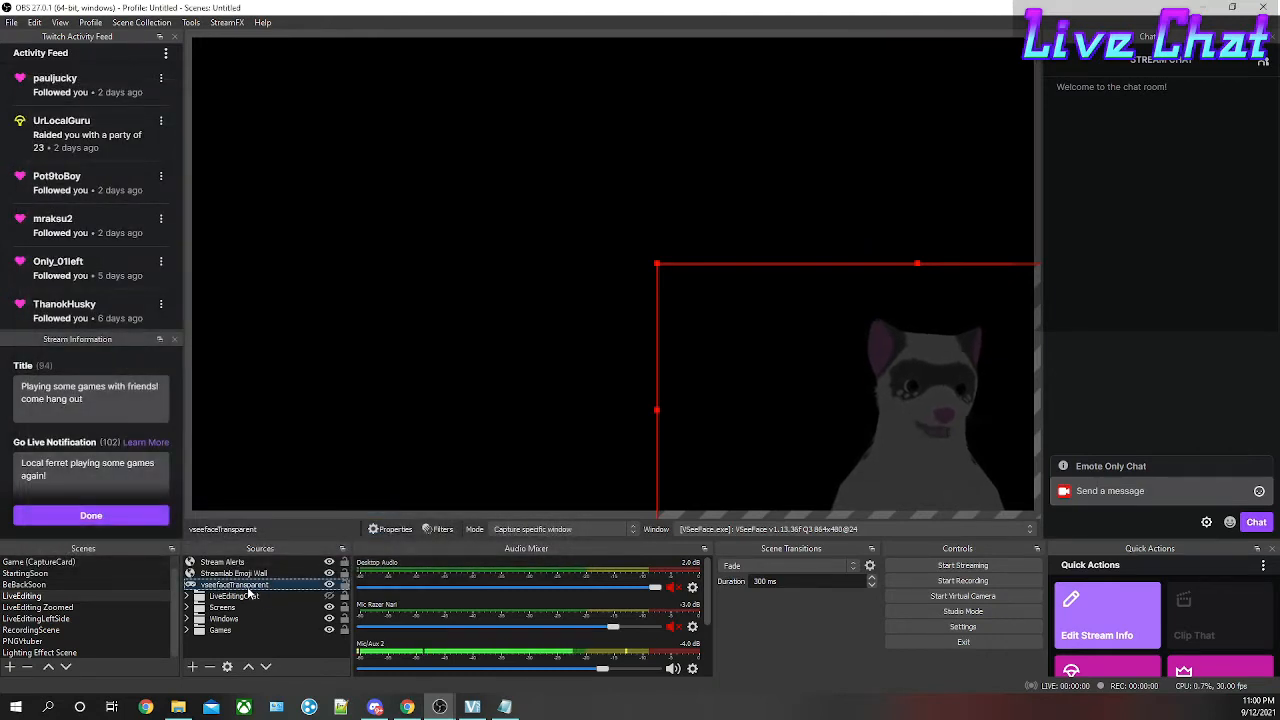
Compare the blurred mirror in the Lighting Effect Scene with the avatar's lighting in the LiveEditing scene.
click(220, 648)
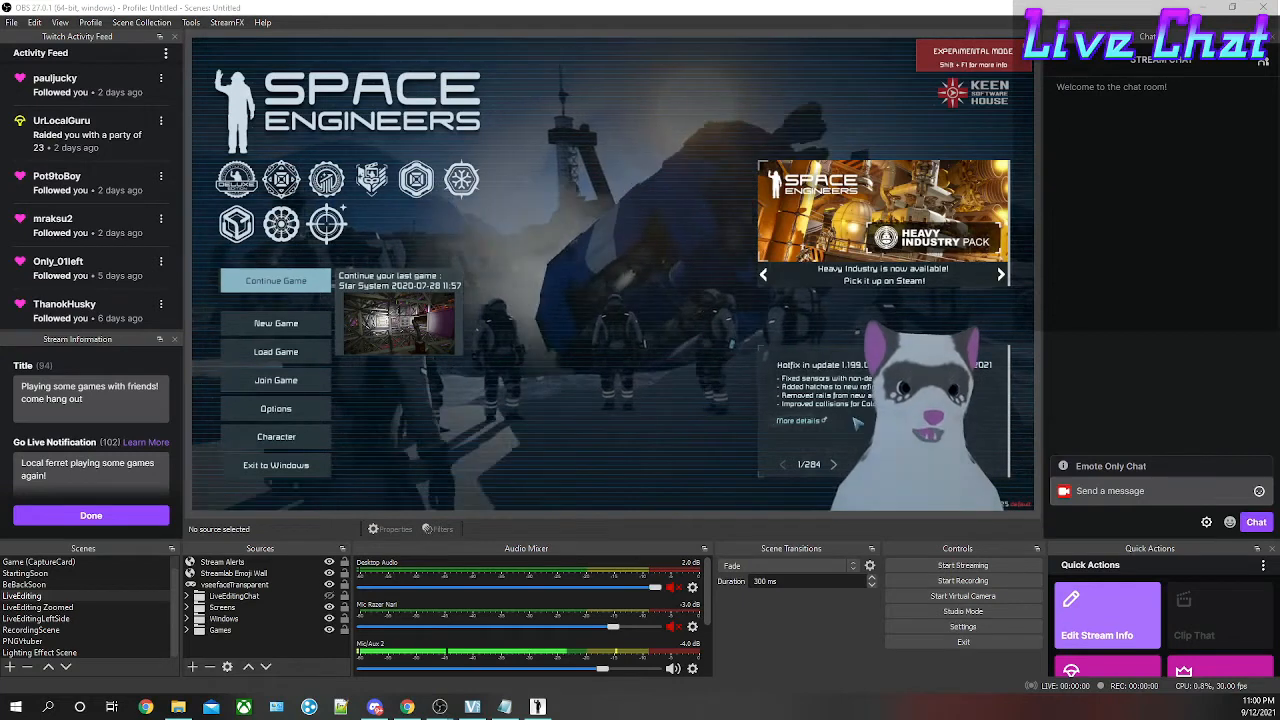
click(38, 652)
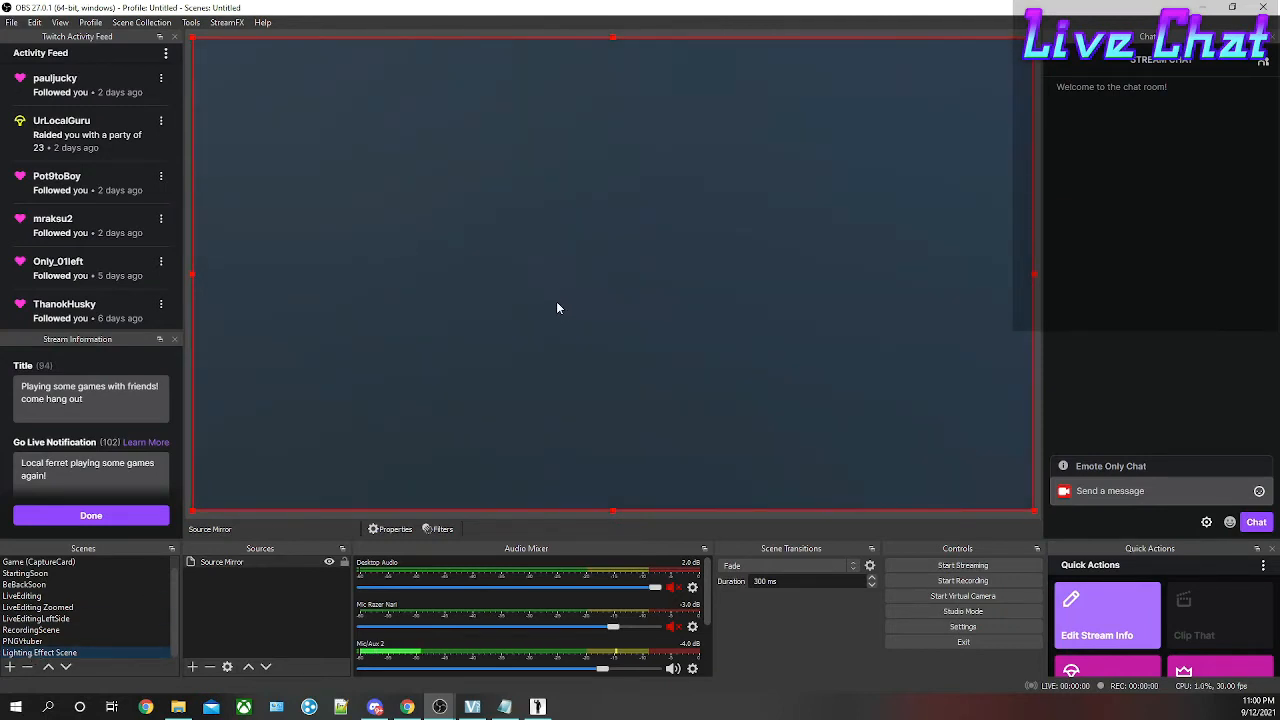
click(20, 596)
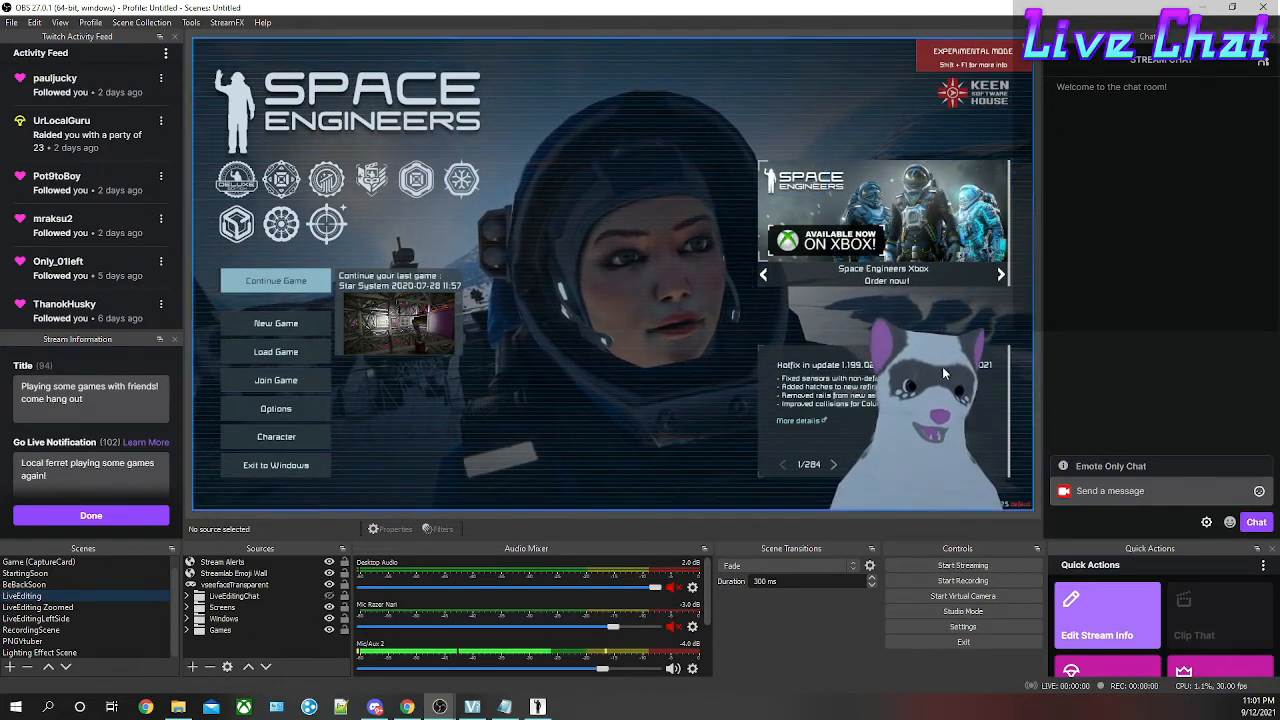
In the Lighting Effect Scene, add a new Source Mirror source named "Avatar lighting".
click(45, 653)
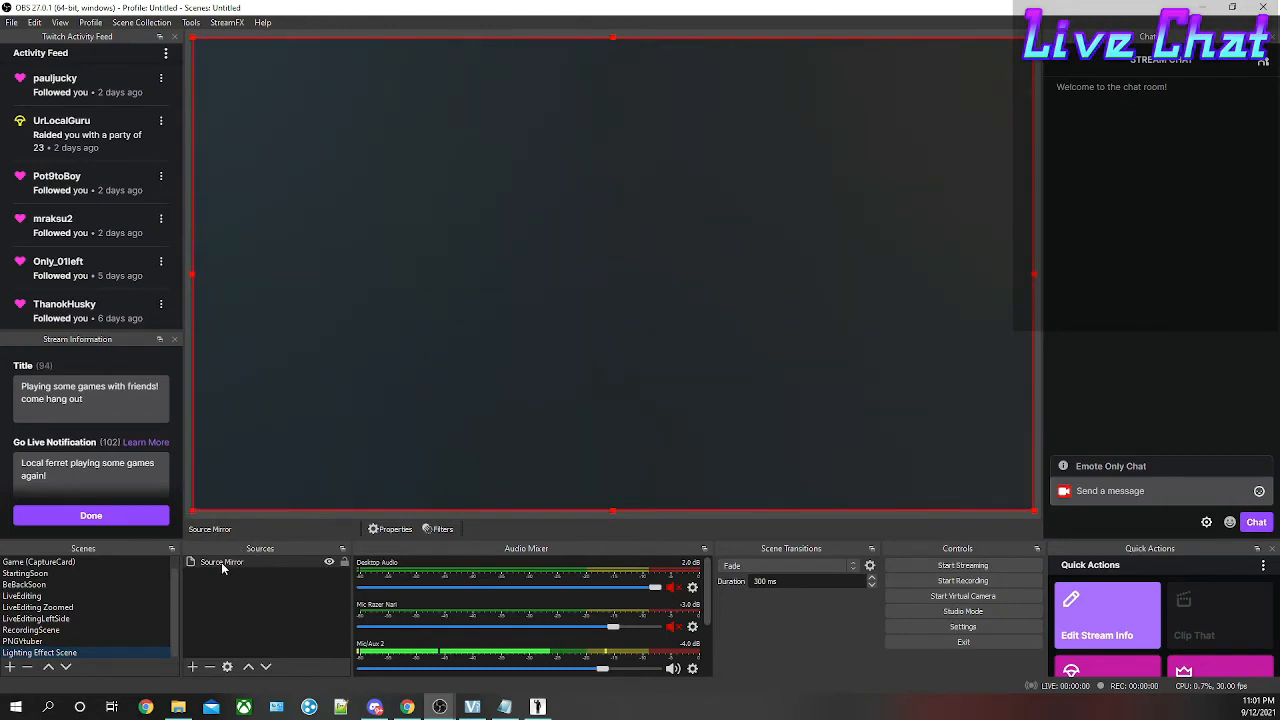
click(193, 667)
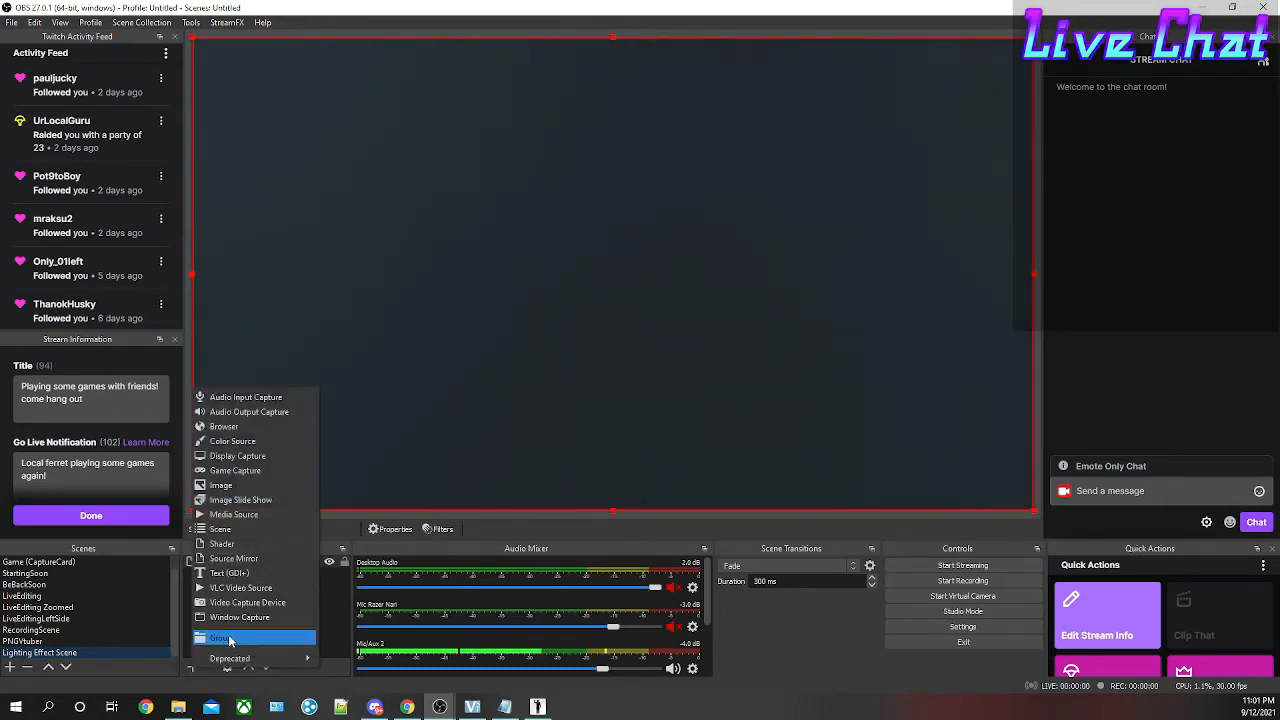
click(240, 560)
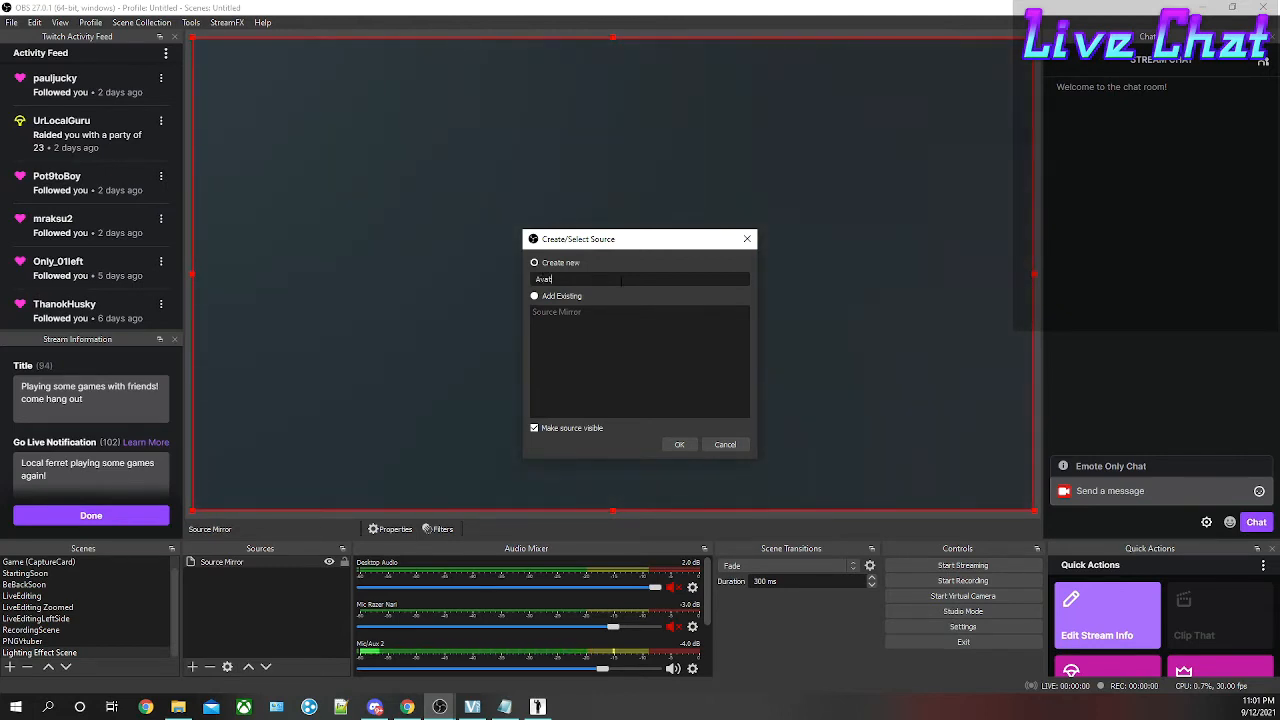
text(ligh)
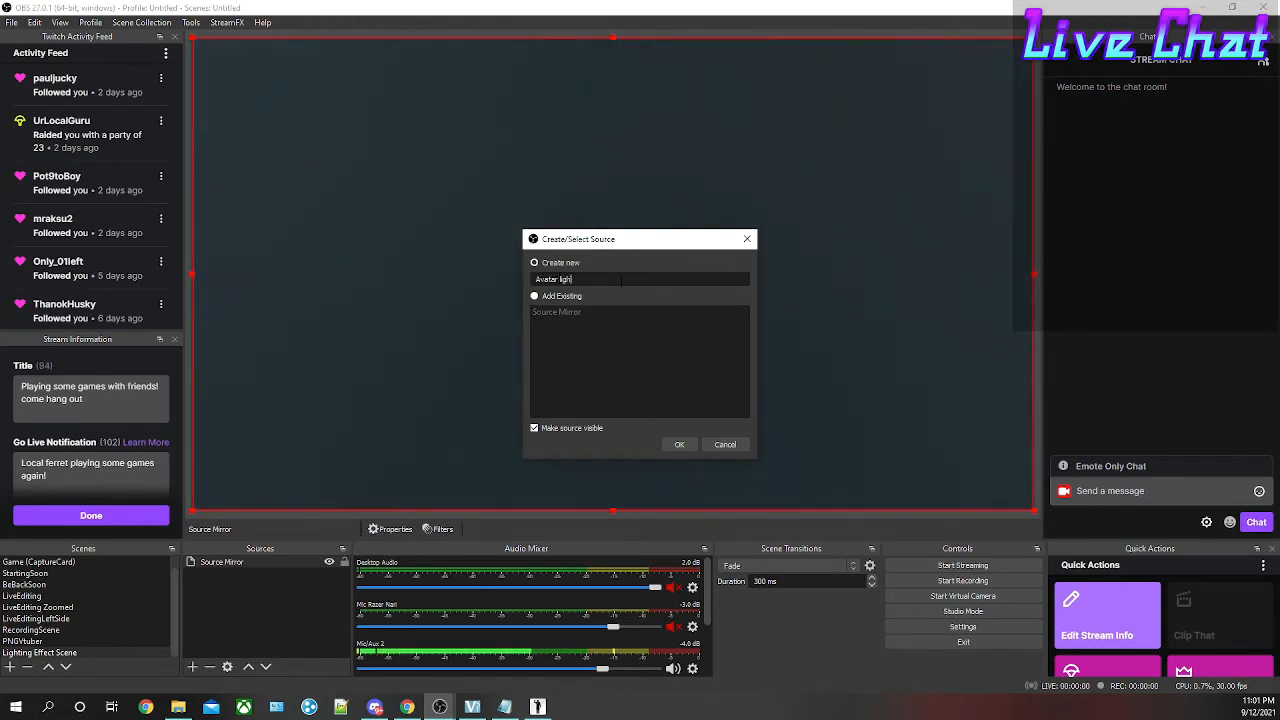
text(ting)
key(Return)
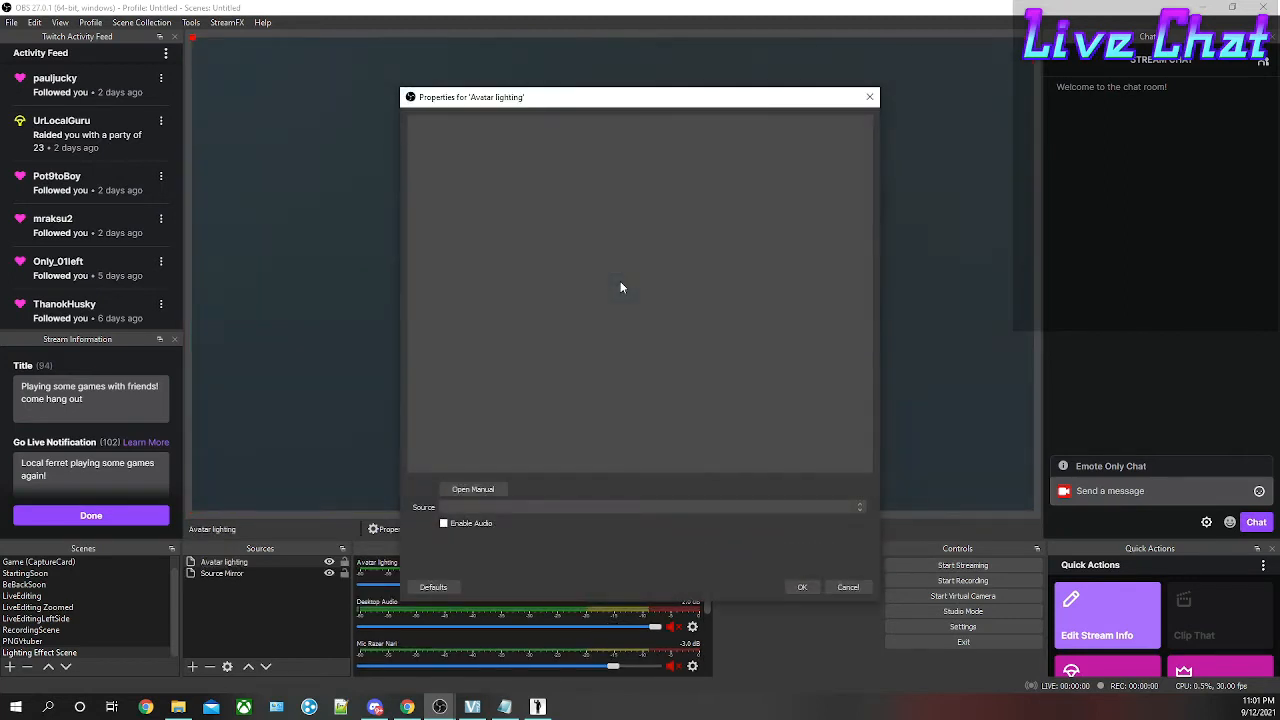
Use vseefaceTransparent as the mirrored source for Avatar lighting and enlarge the mirror to fill the canvas.
click(527, 506)
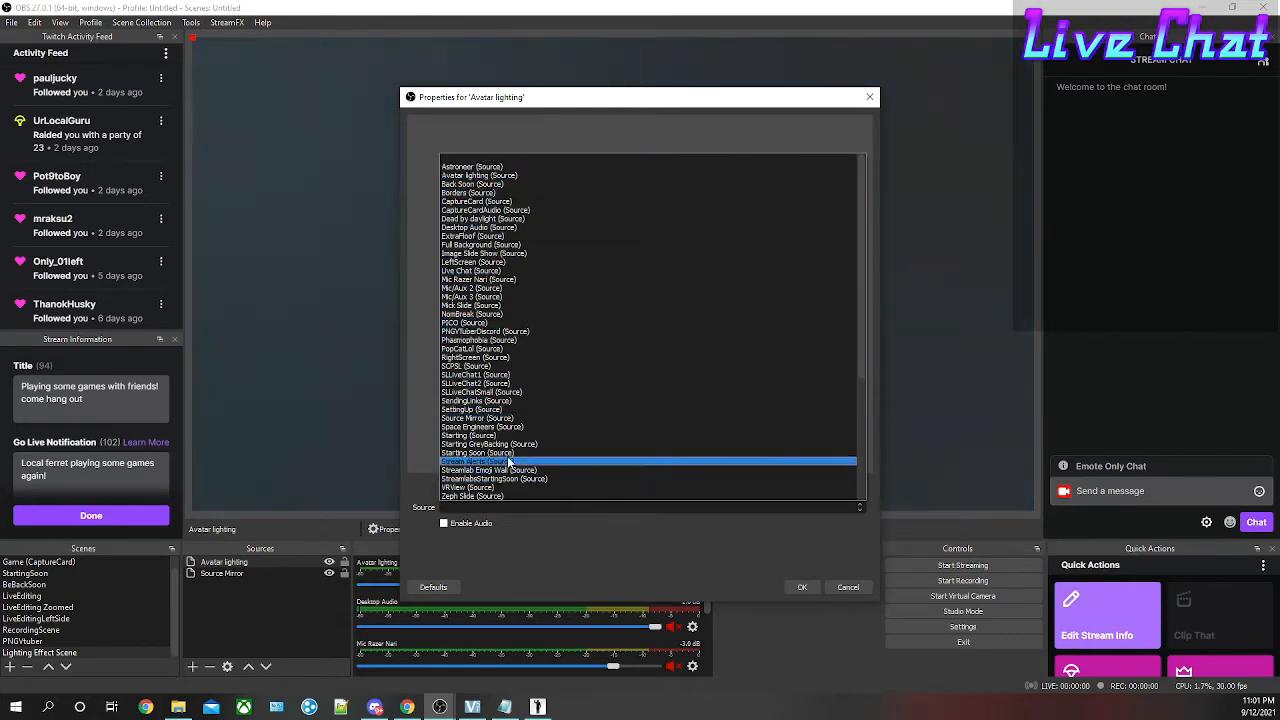
scroll(490, 455, down, 4)
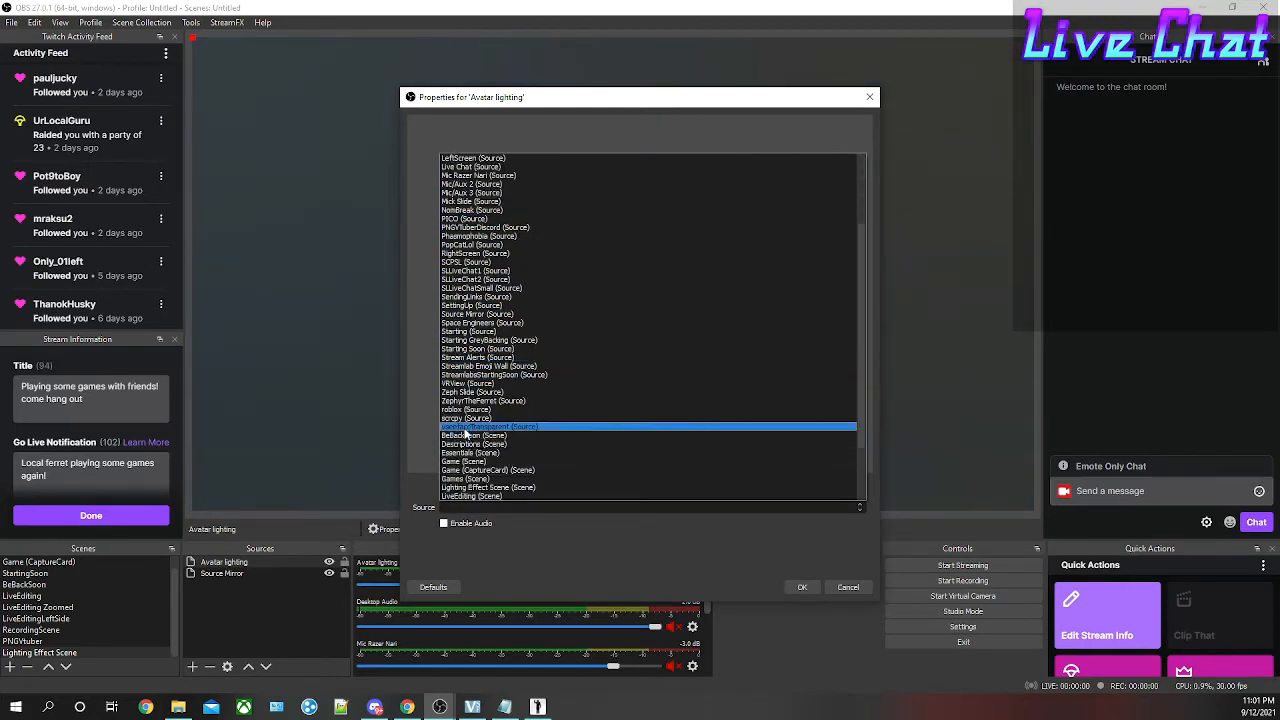
click(494, 427)
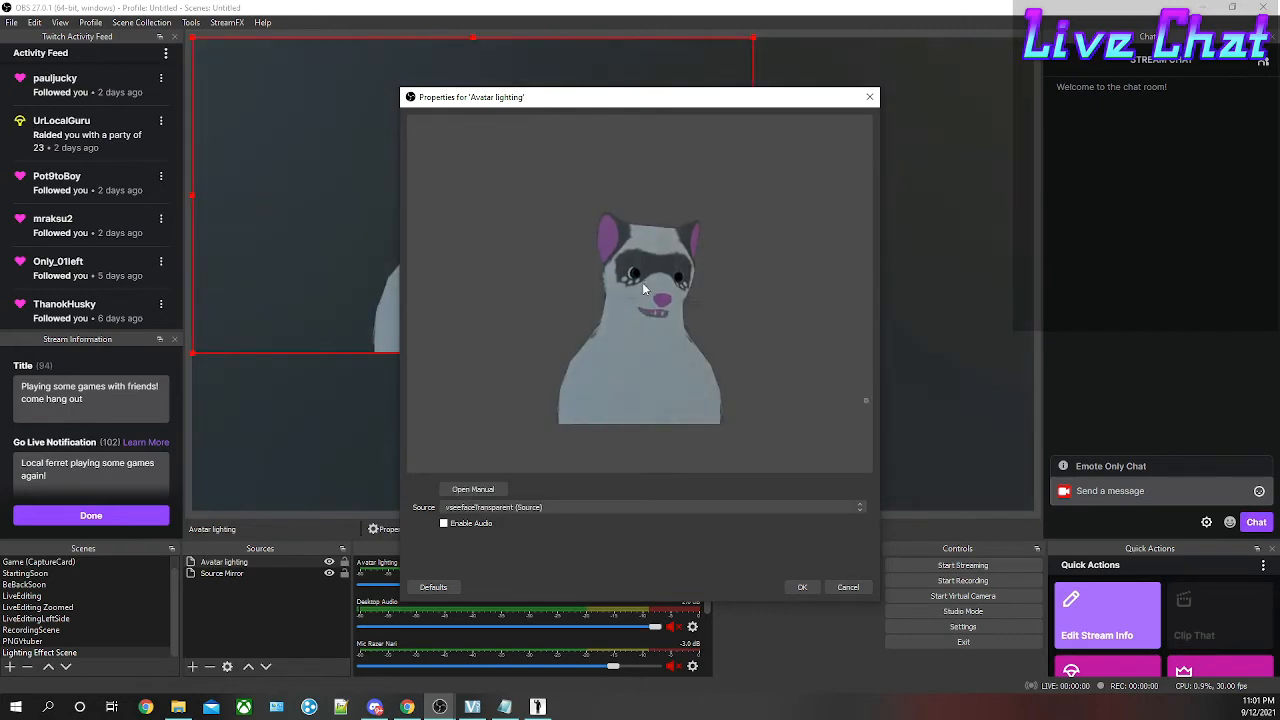
drag(685, 108, 586, 112)
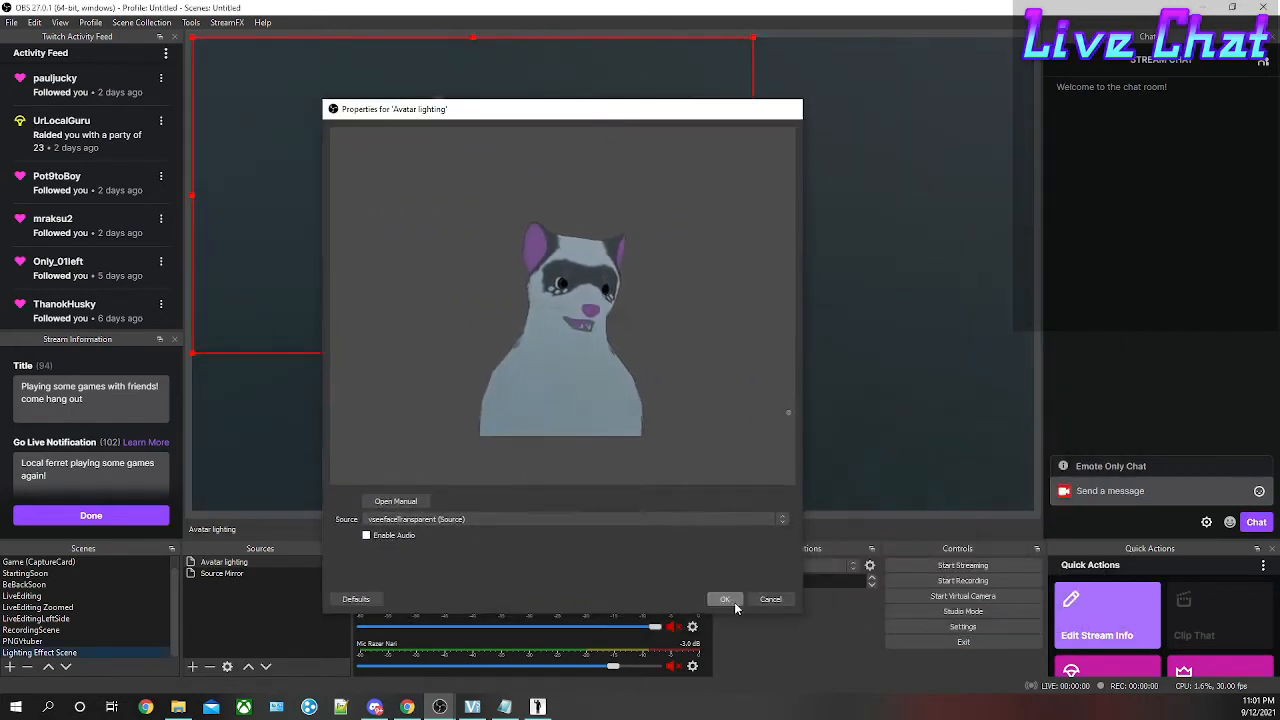
click(725, 599)
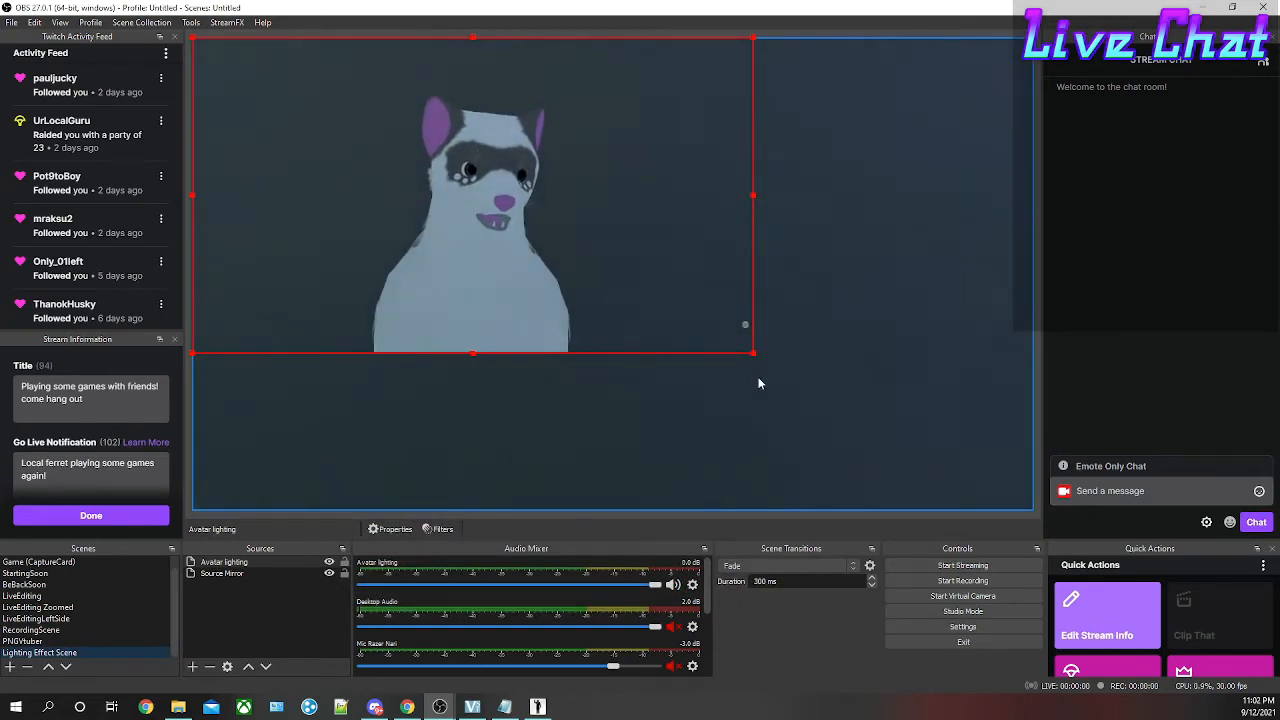
drag(754, 355, 1013, 510)
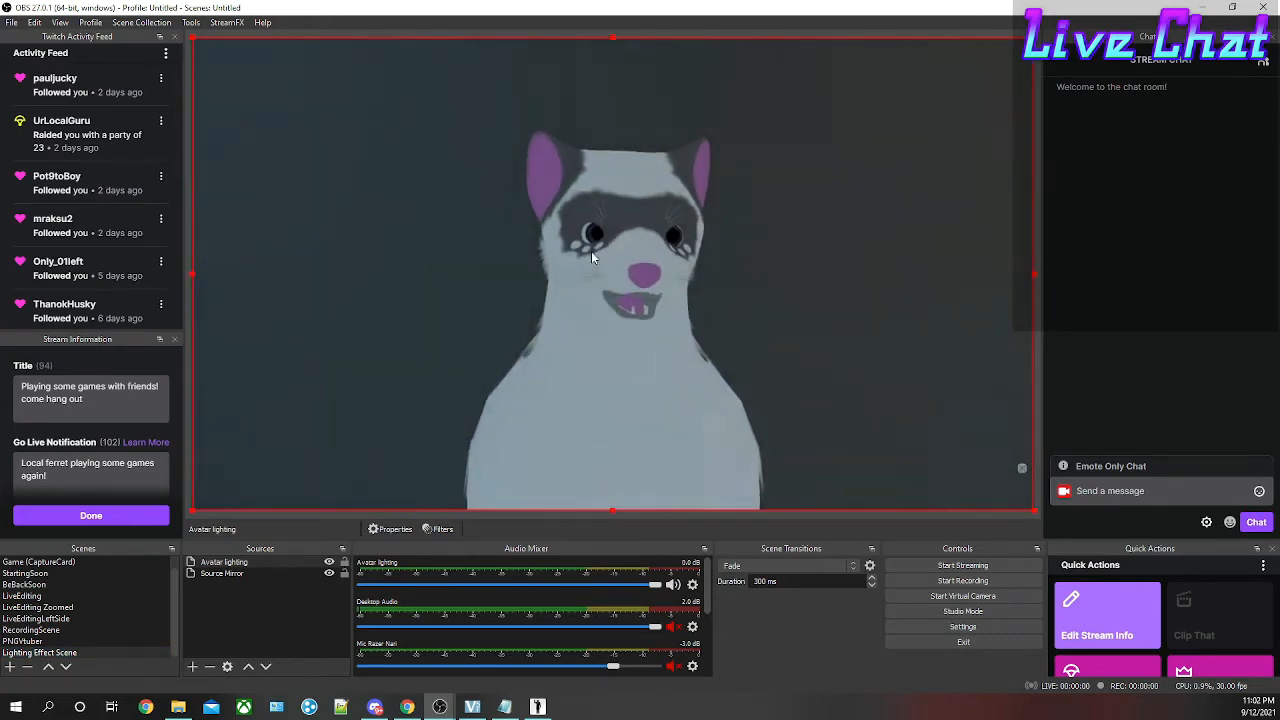
click(222, 573)
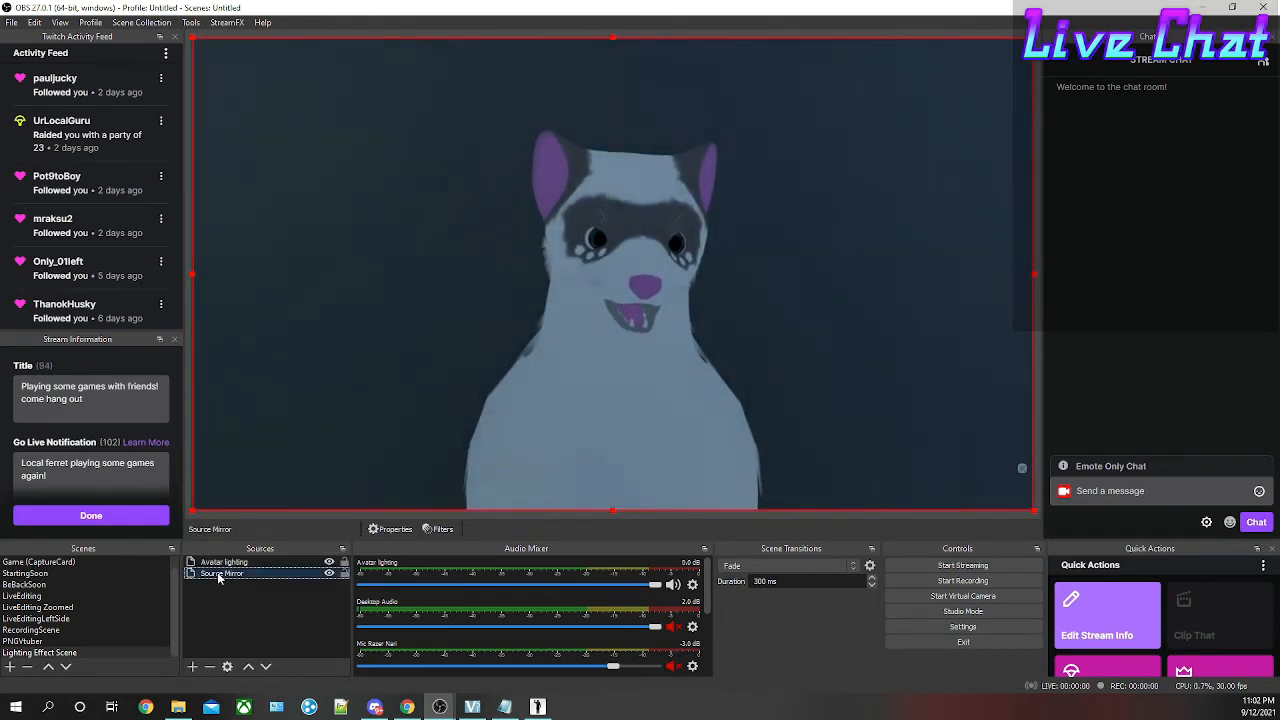
mouse_move(220, 573)
mouse_down()
mouse_move(248, 566)
mouse_move(216, 584)
mouse_up()
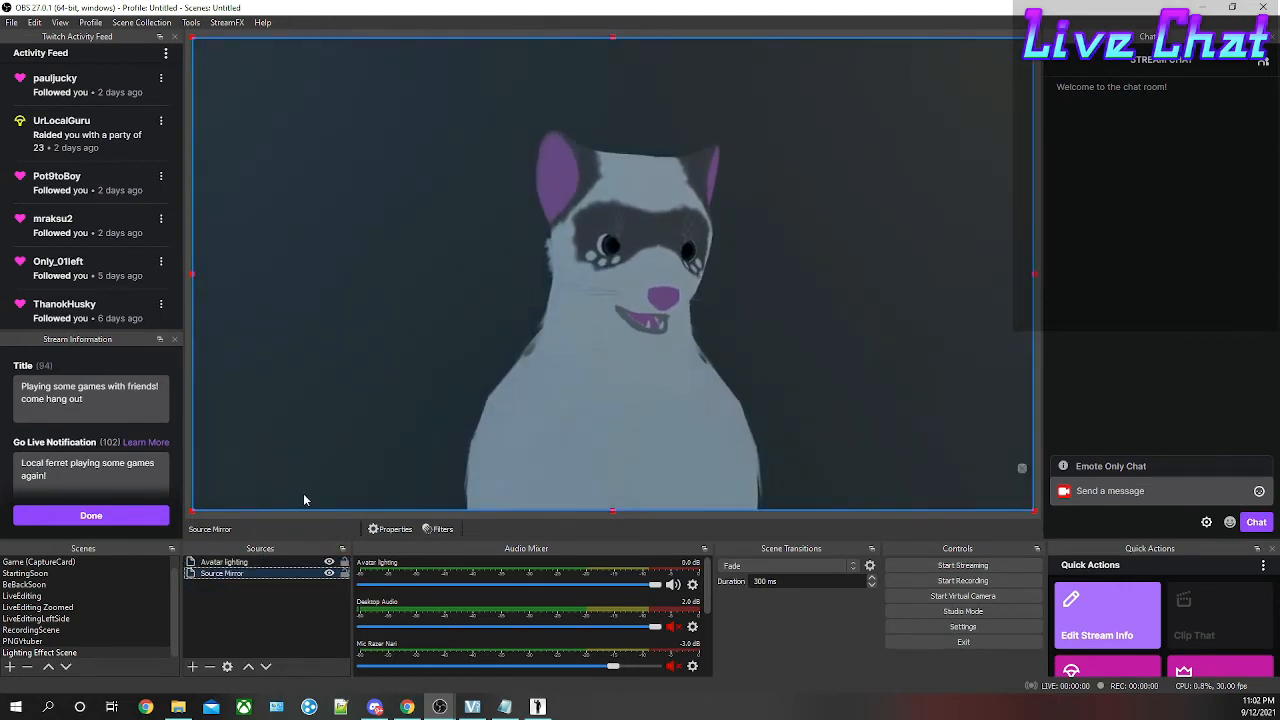
click(255, 620)
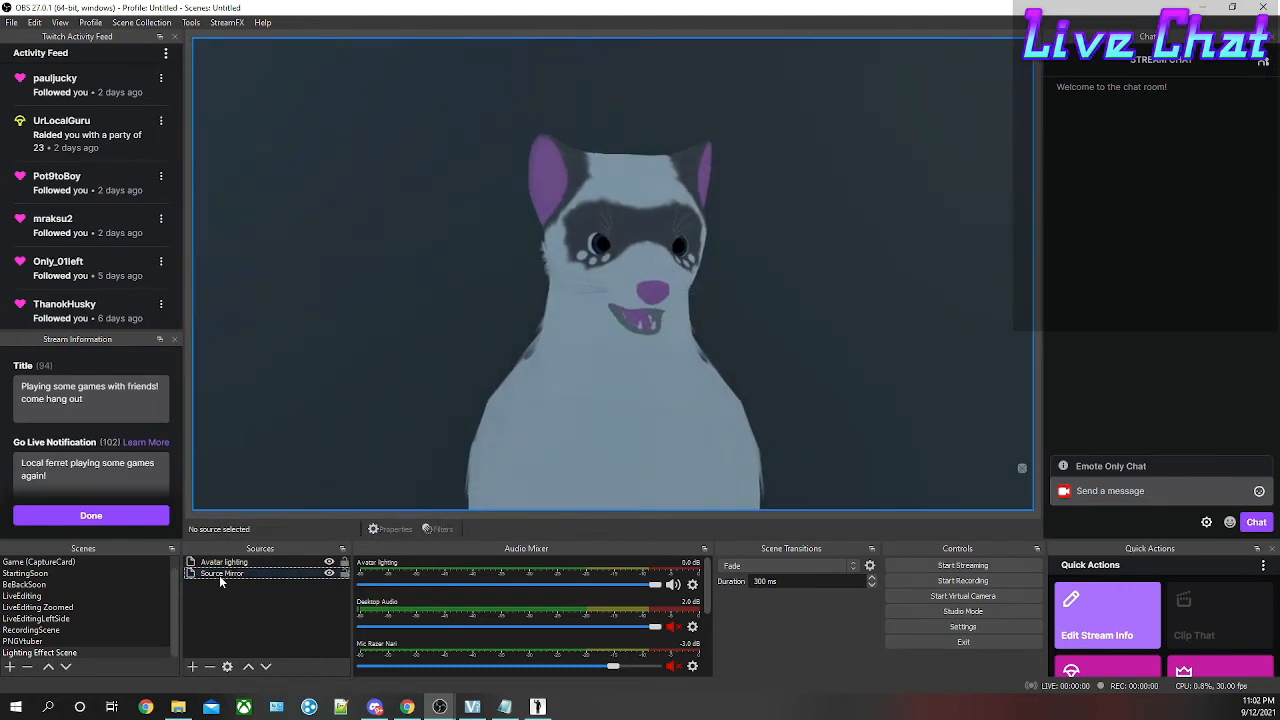
right_click(216, 574)
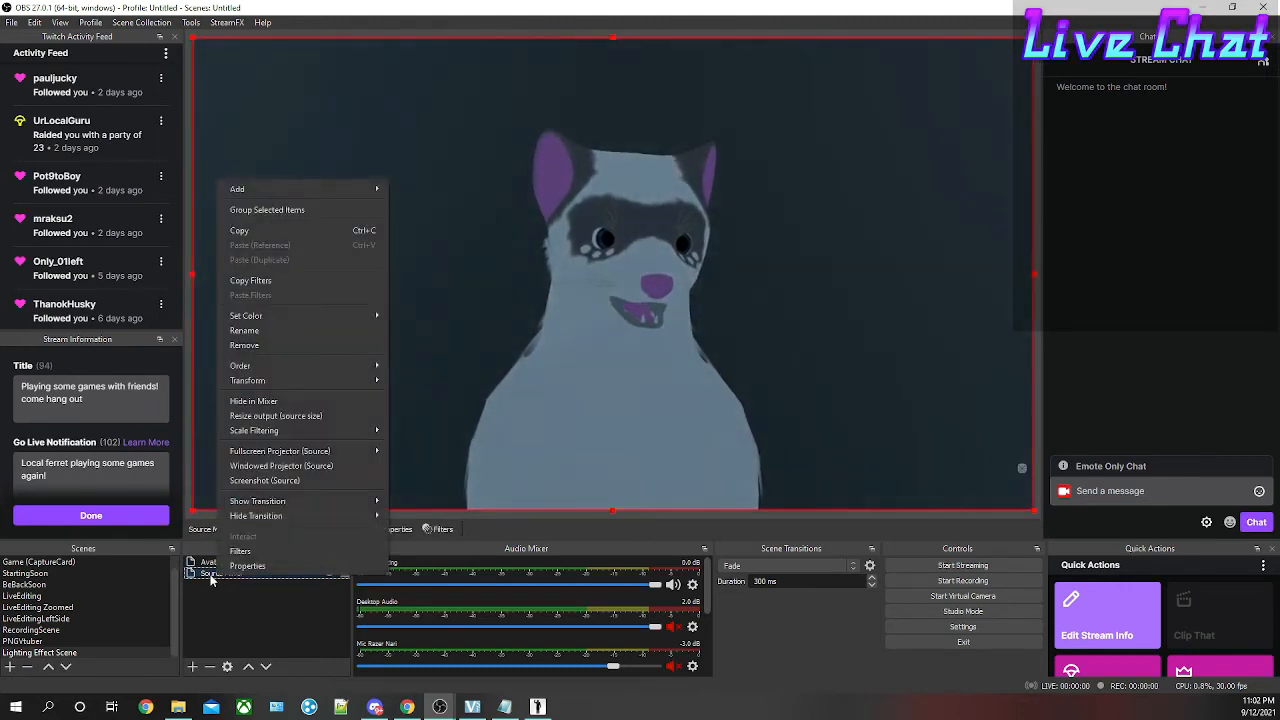
click(217, 582)
Add a Color Correction filter with the default name to Avatar lighting, set its brightness to -1.0000, and close the filter settings.
right_click(231, 566)
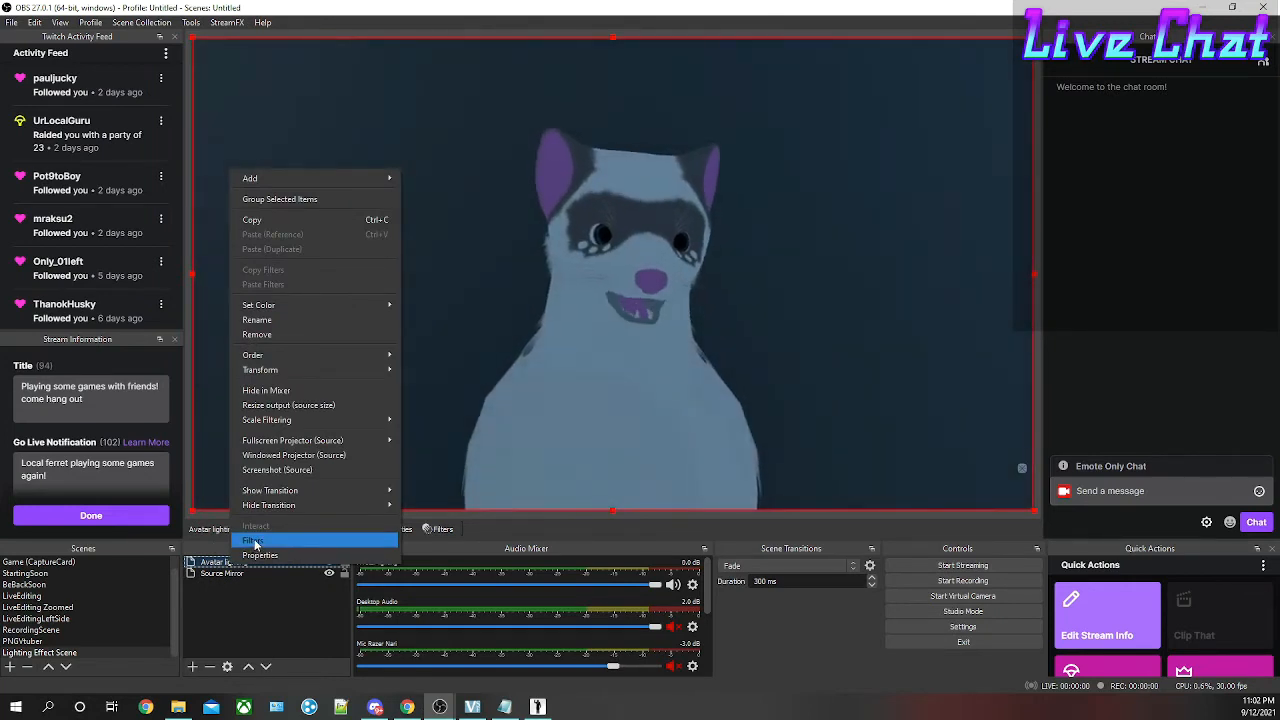
click(253, 541)
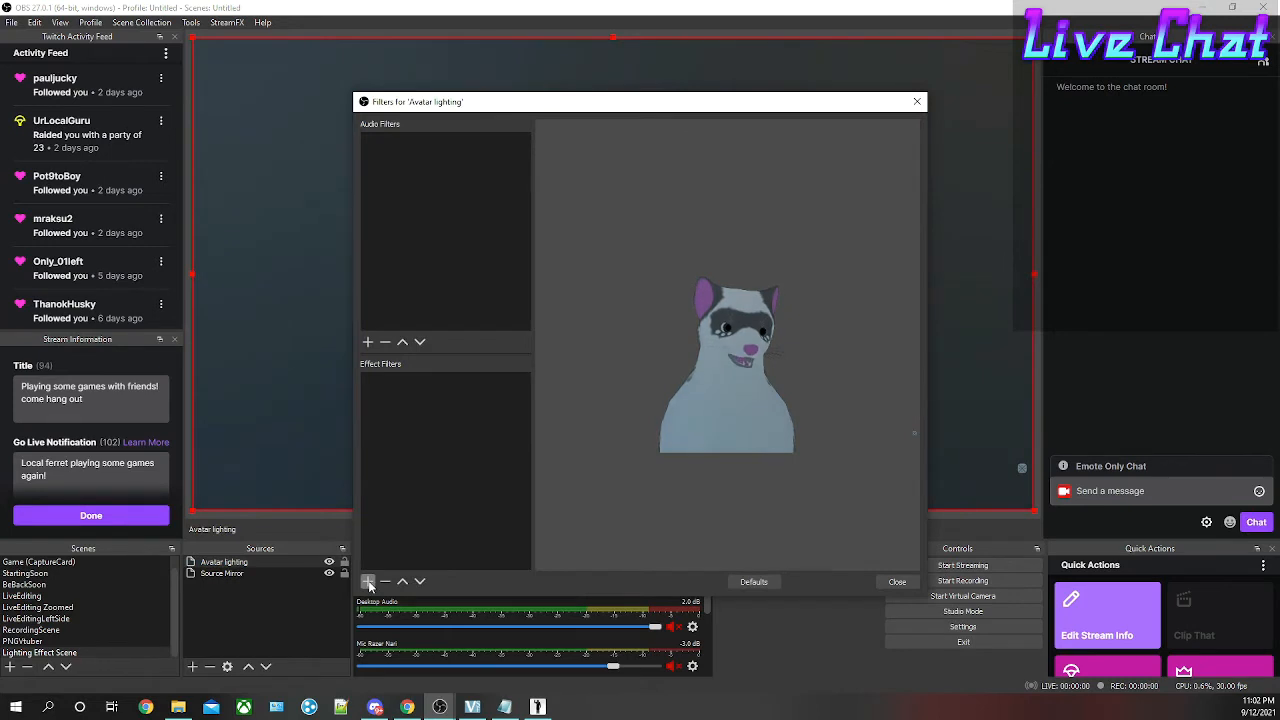
click(368, 582)
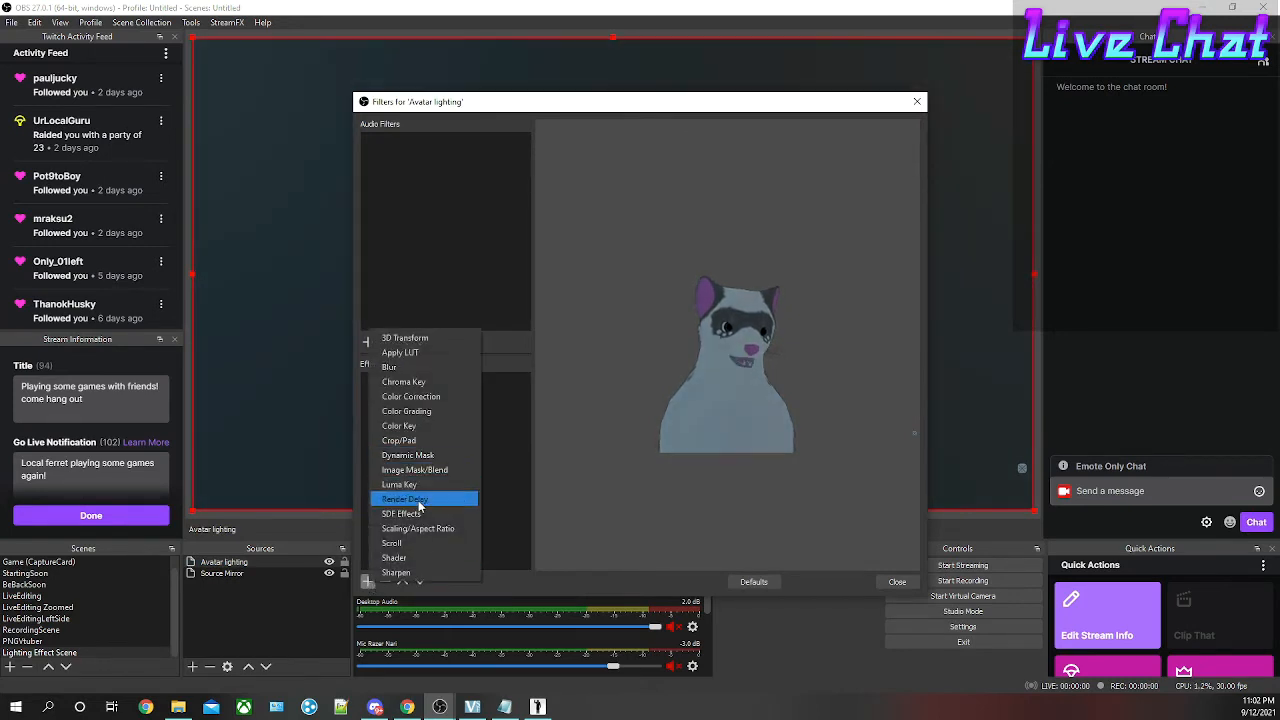
click(410, 396)
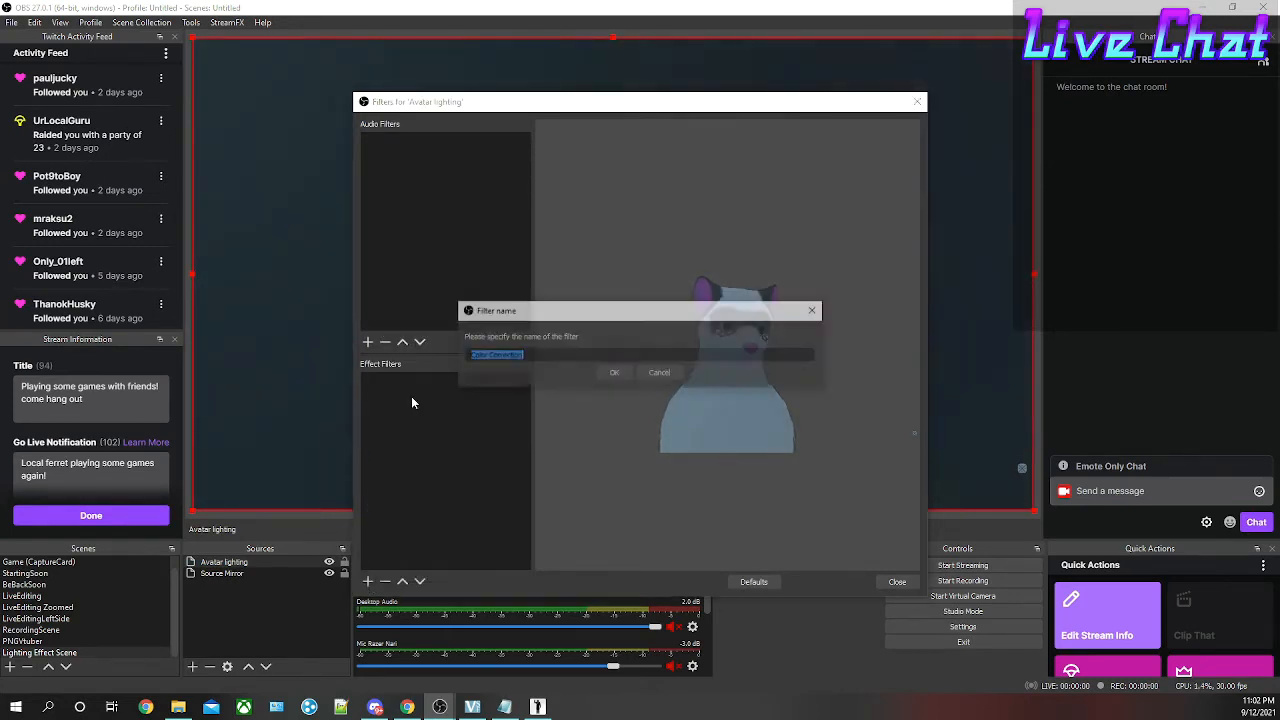
click(614, 373)
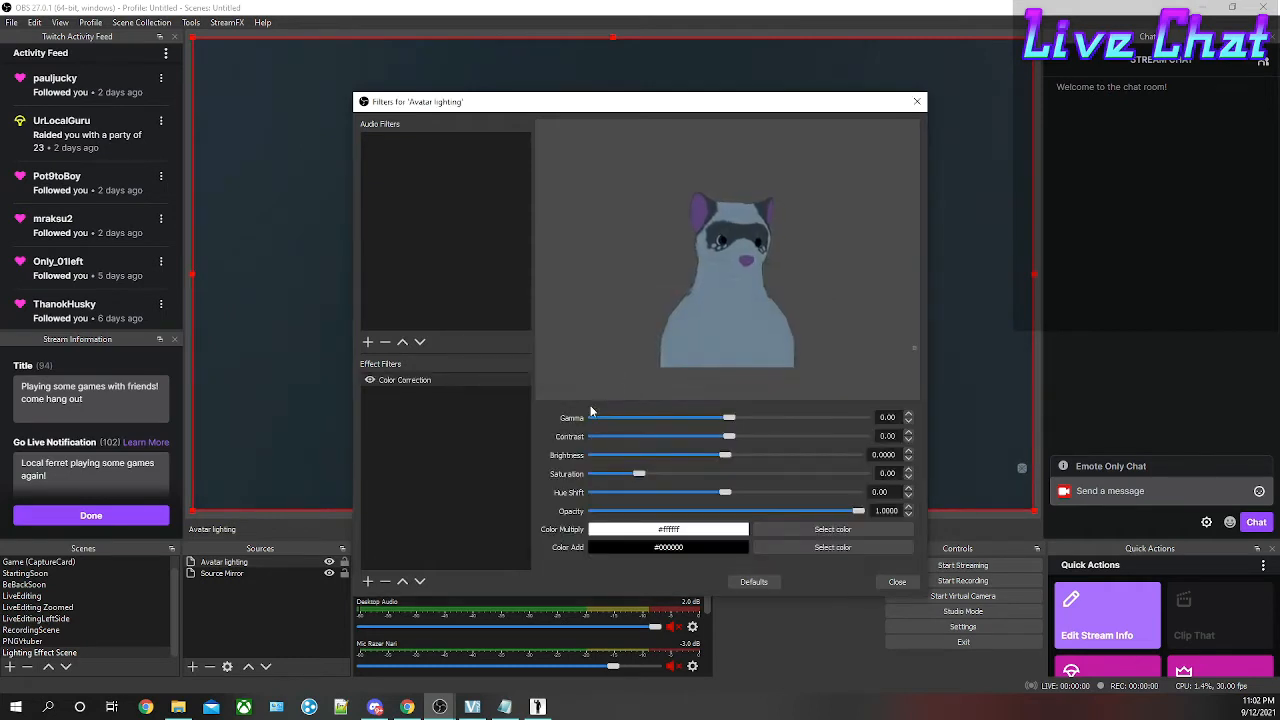
drag(727, 457, 572, 458)
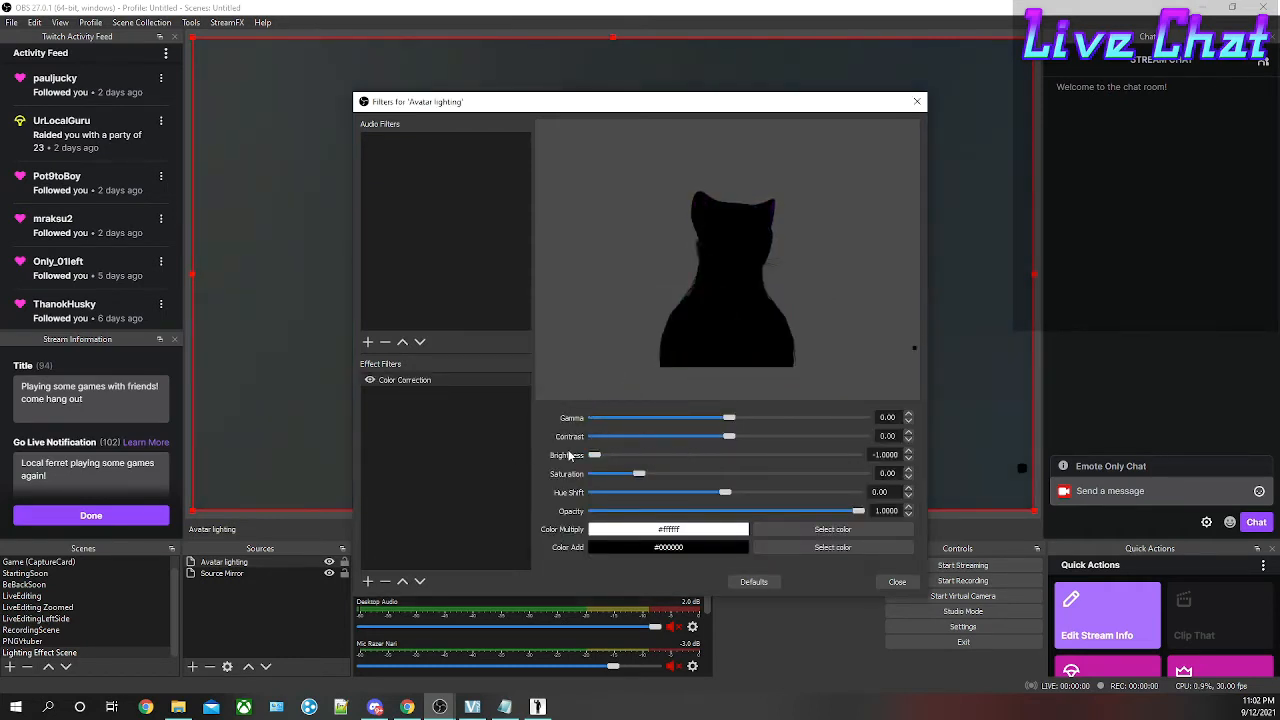
click(896, 585)
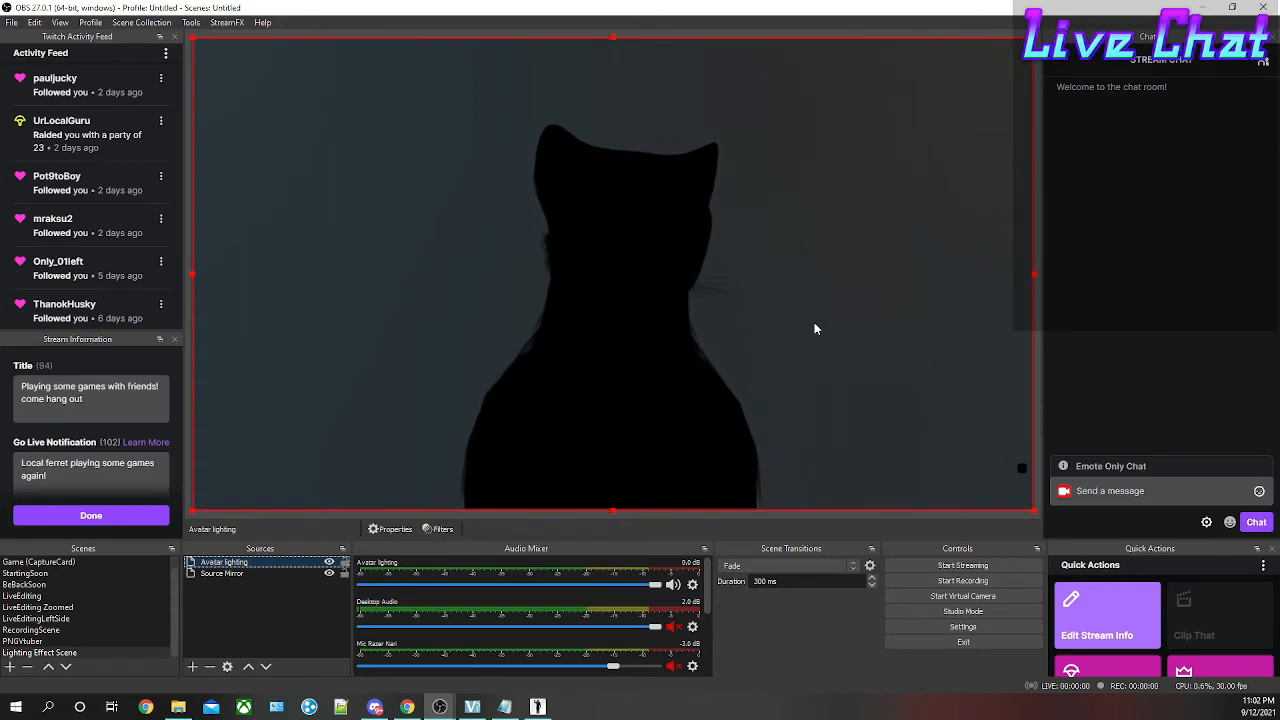
Add a Blur filter with its default name and settings to Avatar lighting, and shrink the mirror slightly from its upper-left corner.
right_click(222, 564)
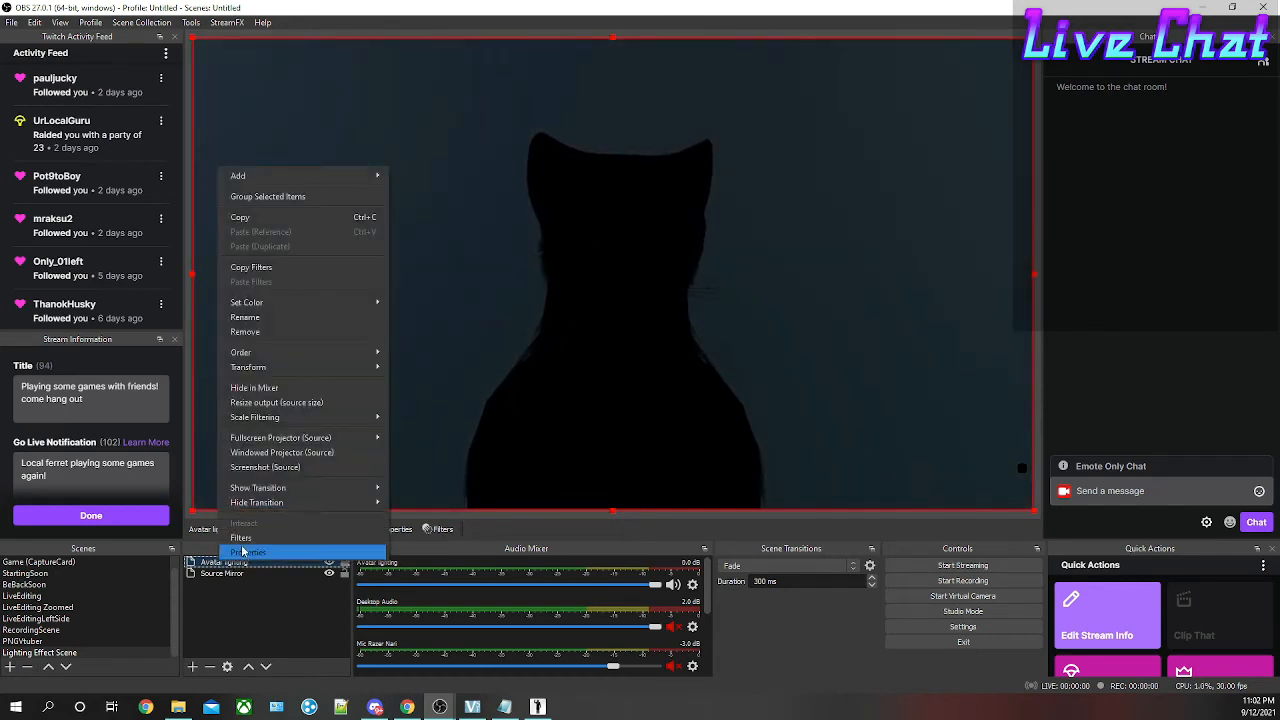
click(240, 540)
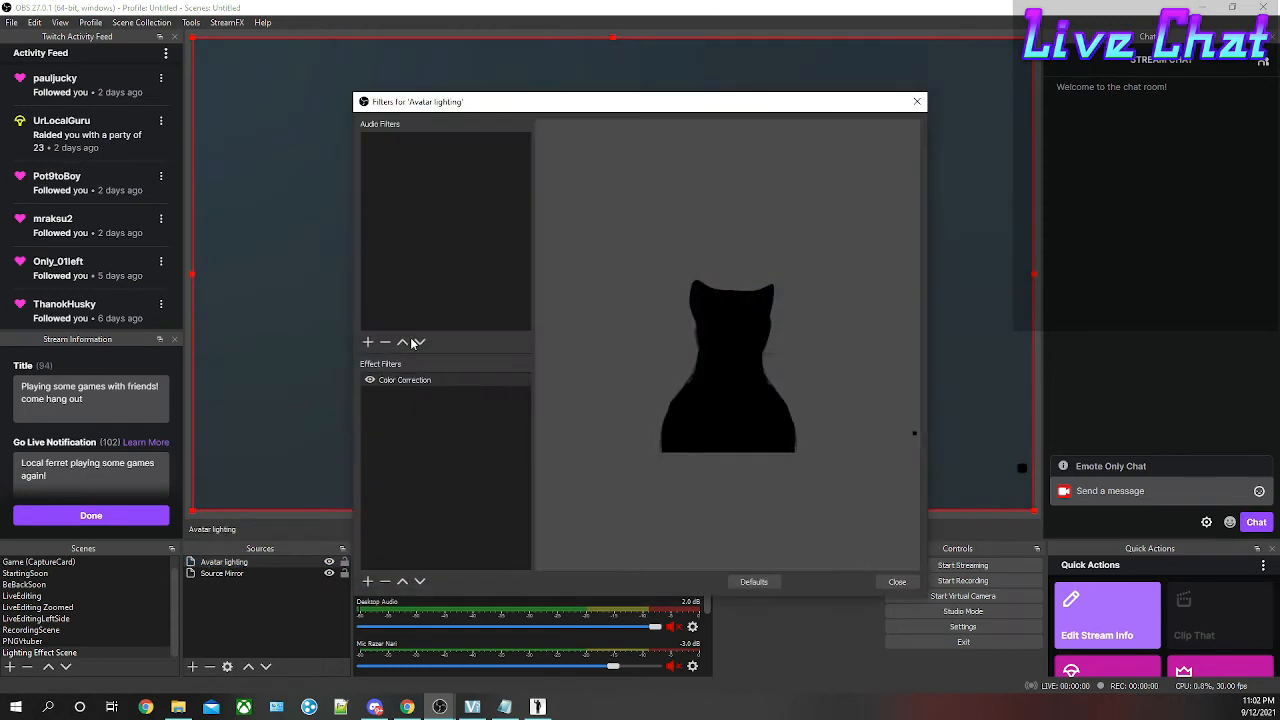
click(368, 581)
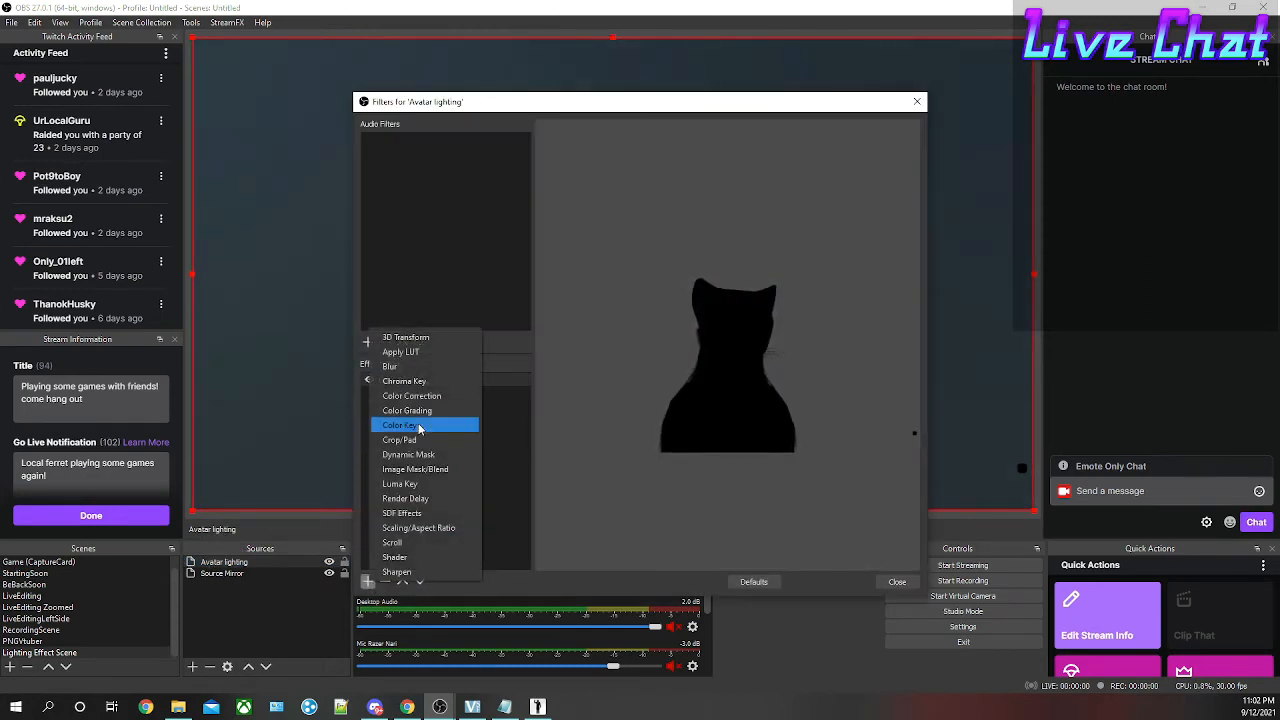
click(392, 370)
click(625, 374)
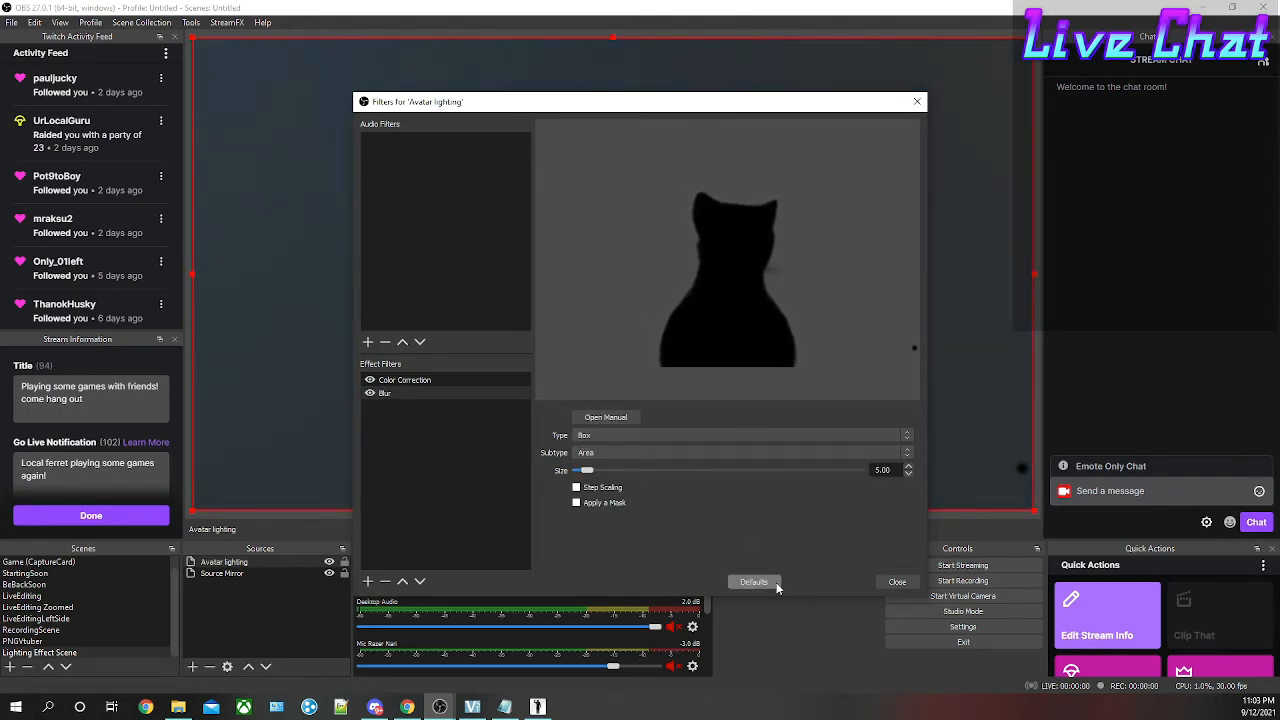
click(896, 582)
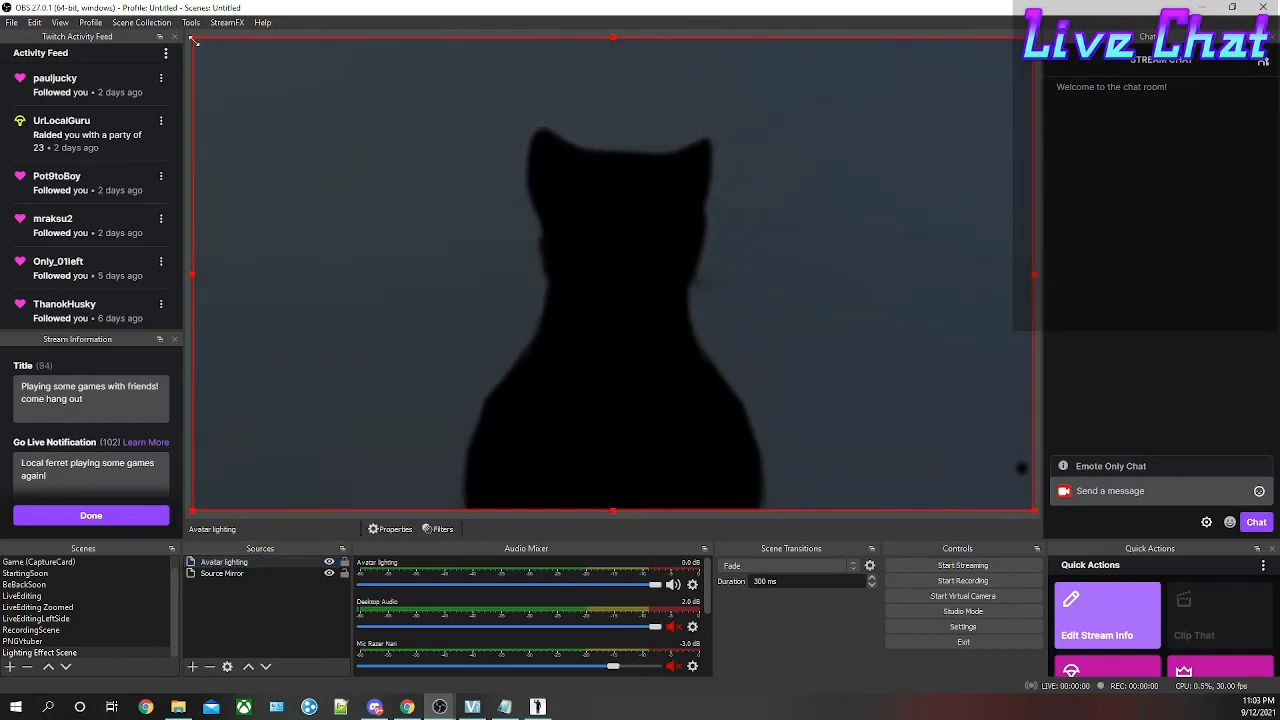
drag(195, 41, 207, 55)
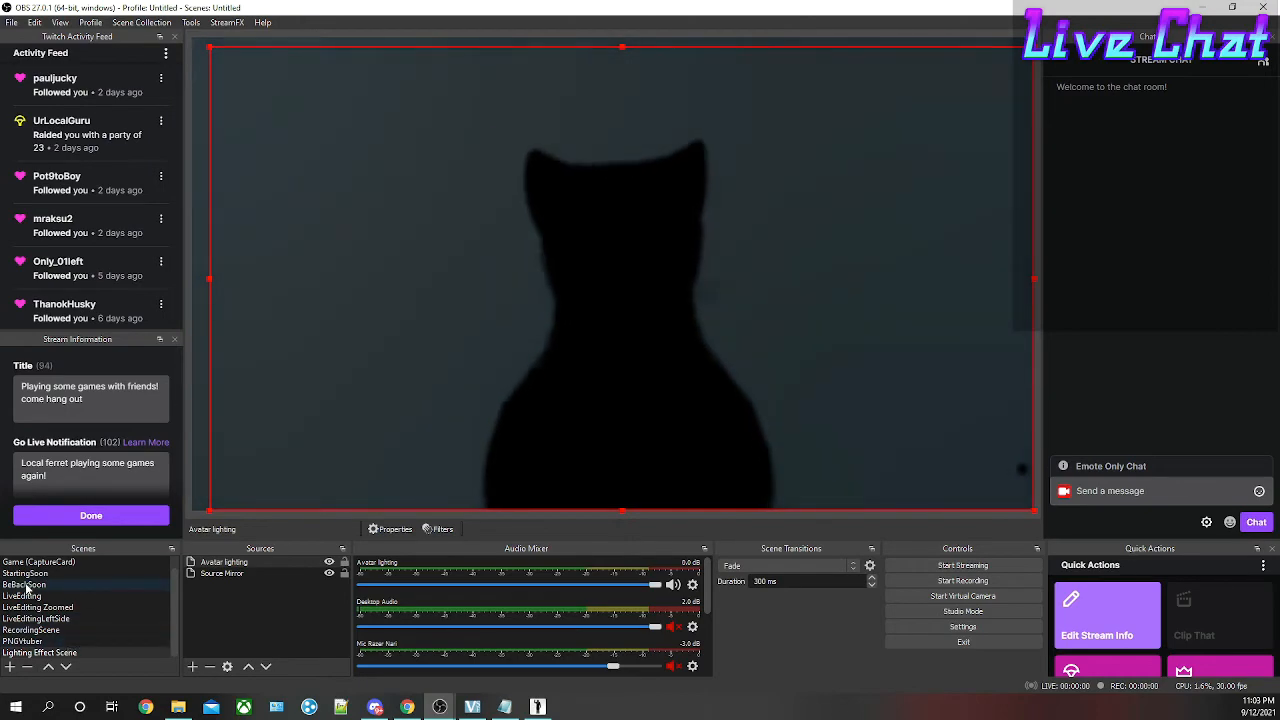
In the LiveEditing scene, add a second Dynamic Mask filter to vseefaceTransparent with Lighting Effect Scene as its input source.
click(22, 596)
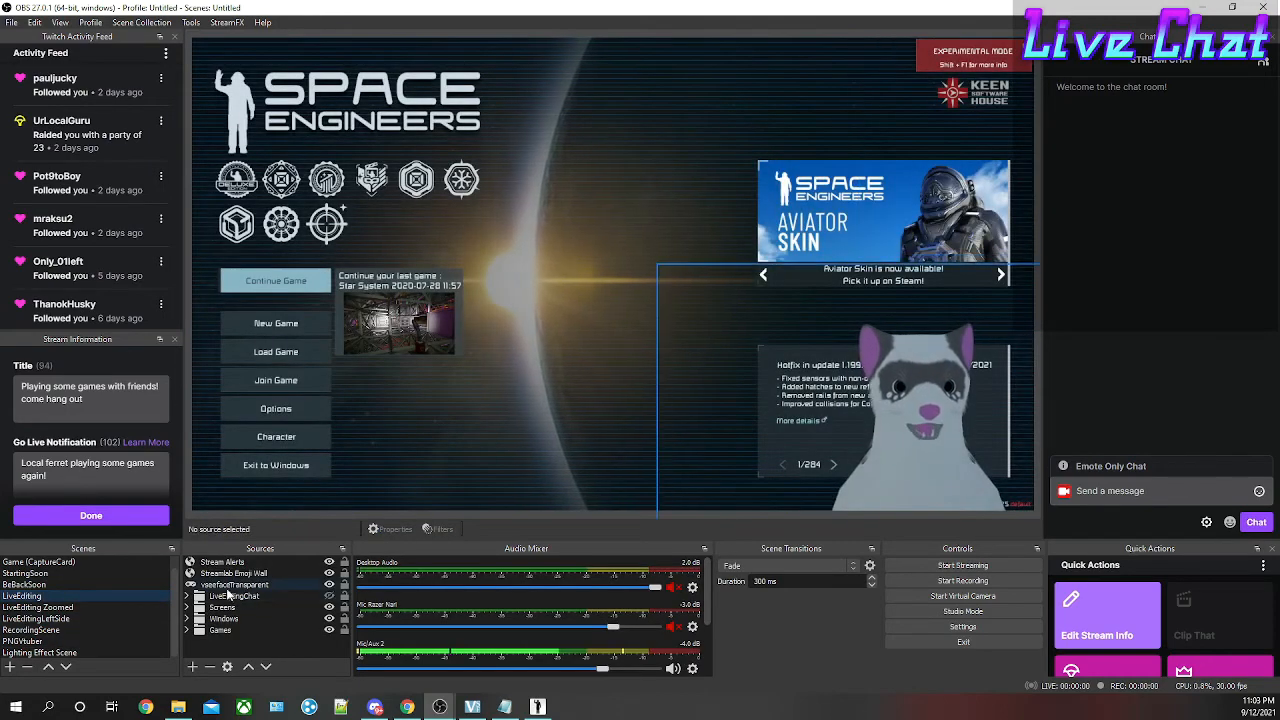
right_click(227, 588)
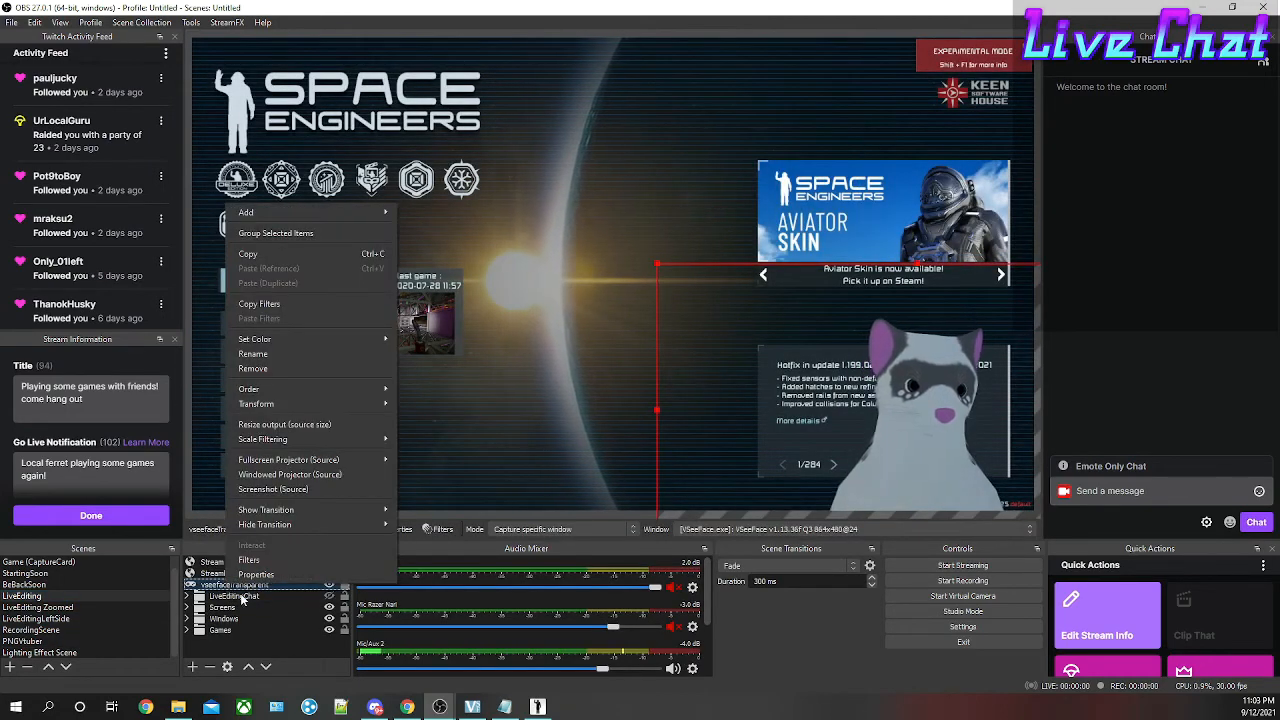
click(250, 560)
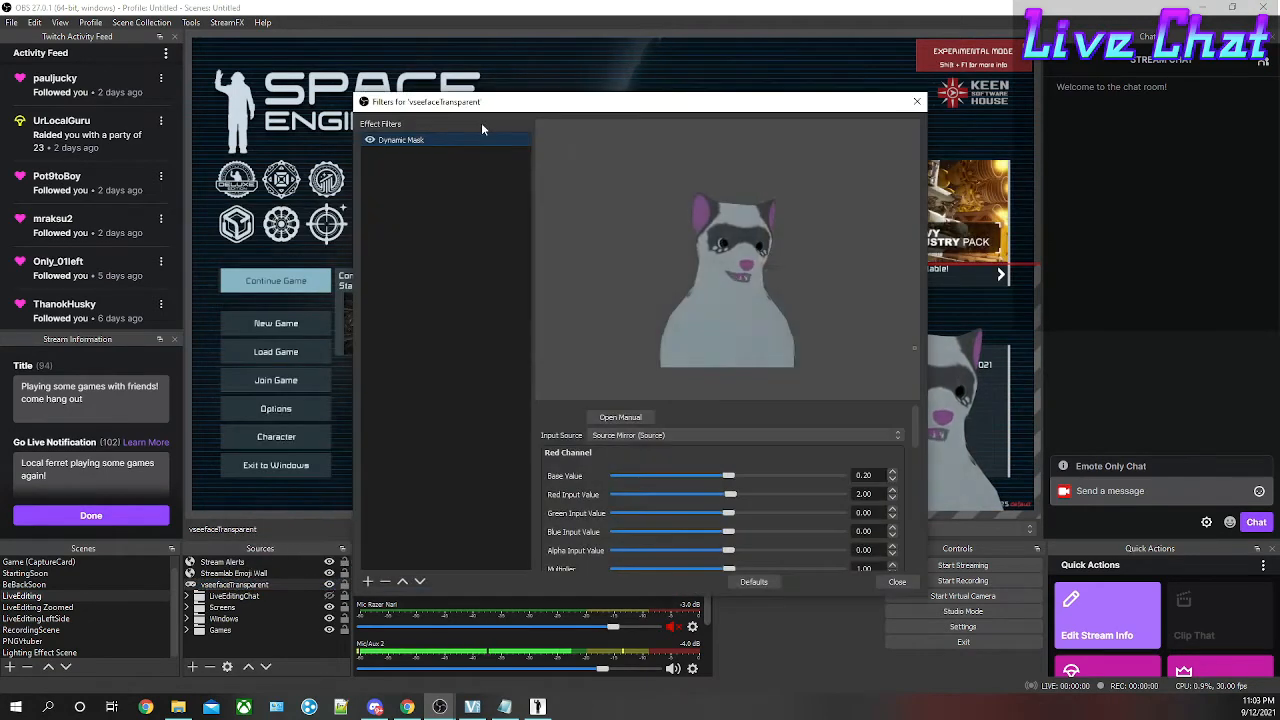
click(368, 582)
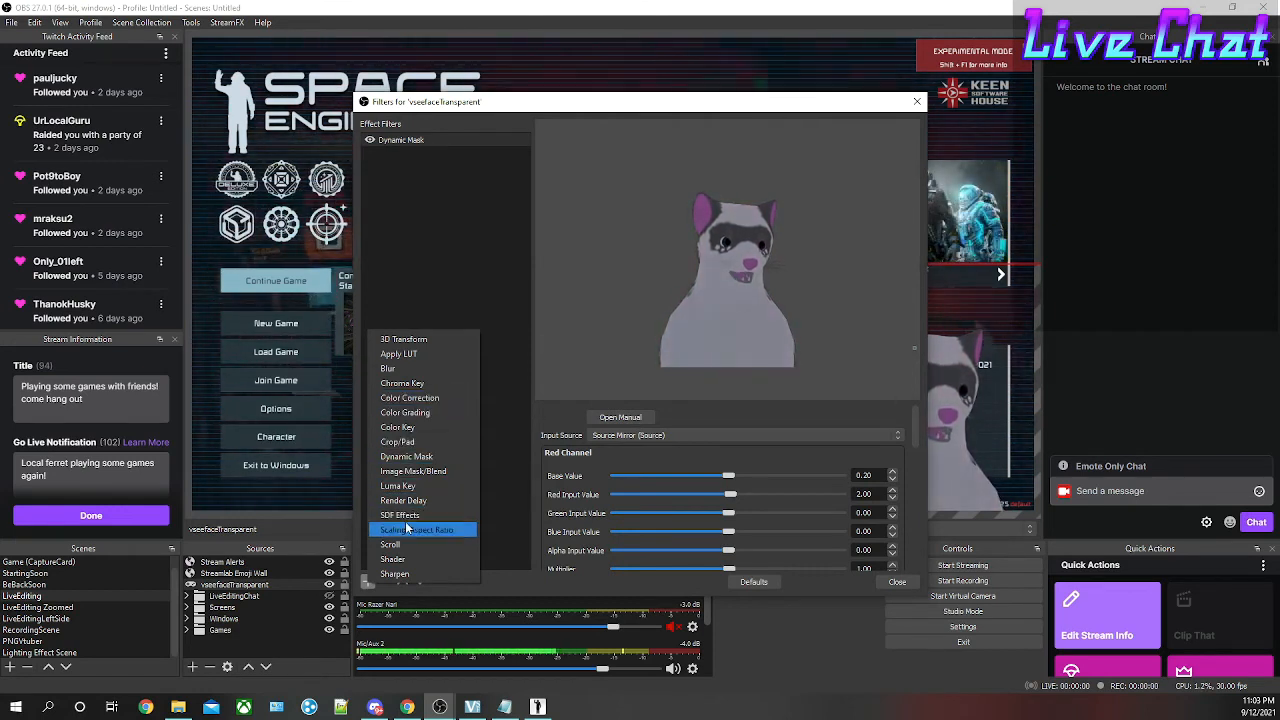
click(402, 458)
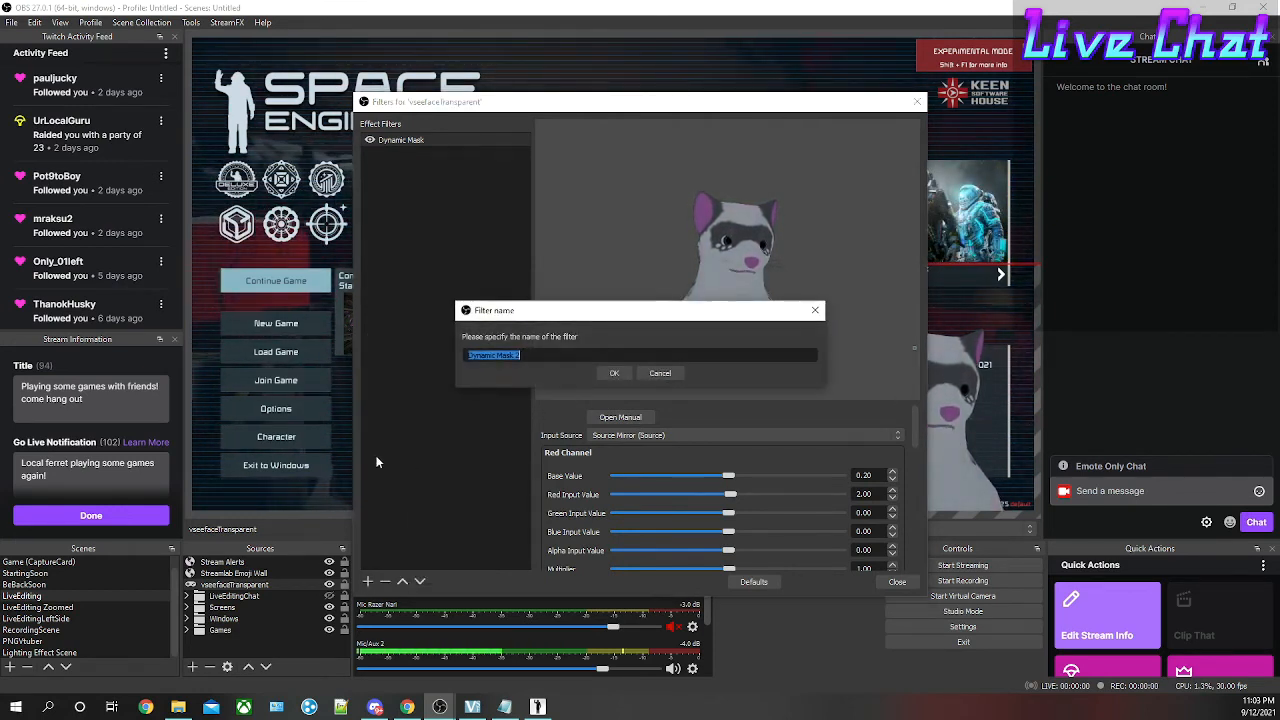
click(612, 377)
click(634, 437)
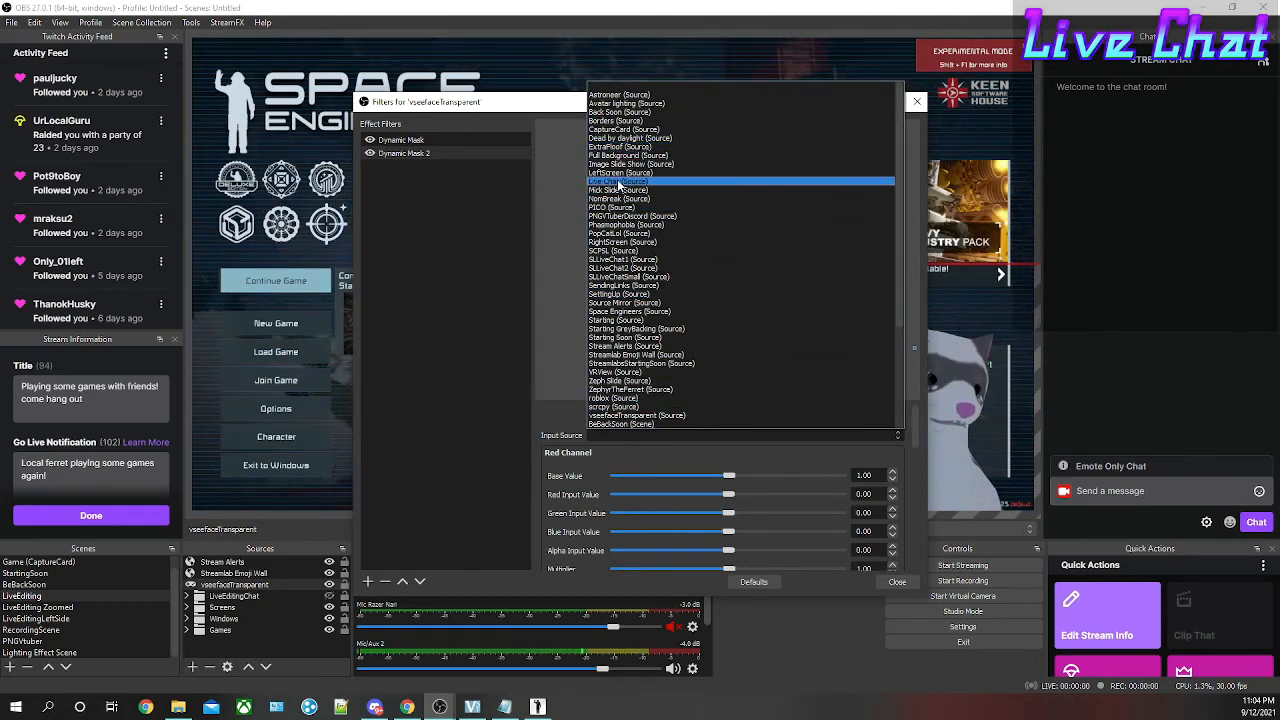
scroll(634, 367, down, 3)
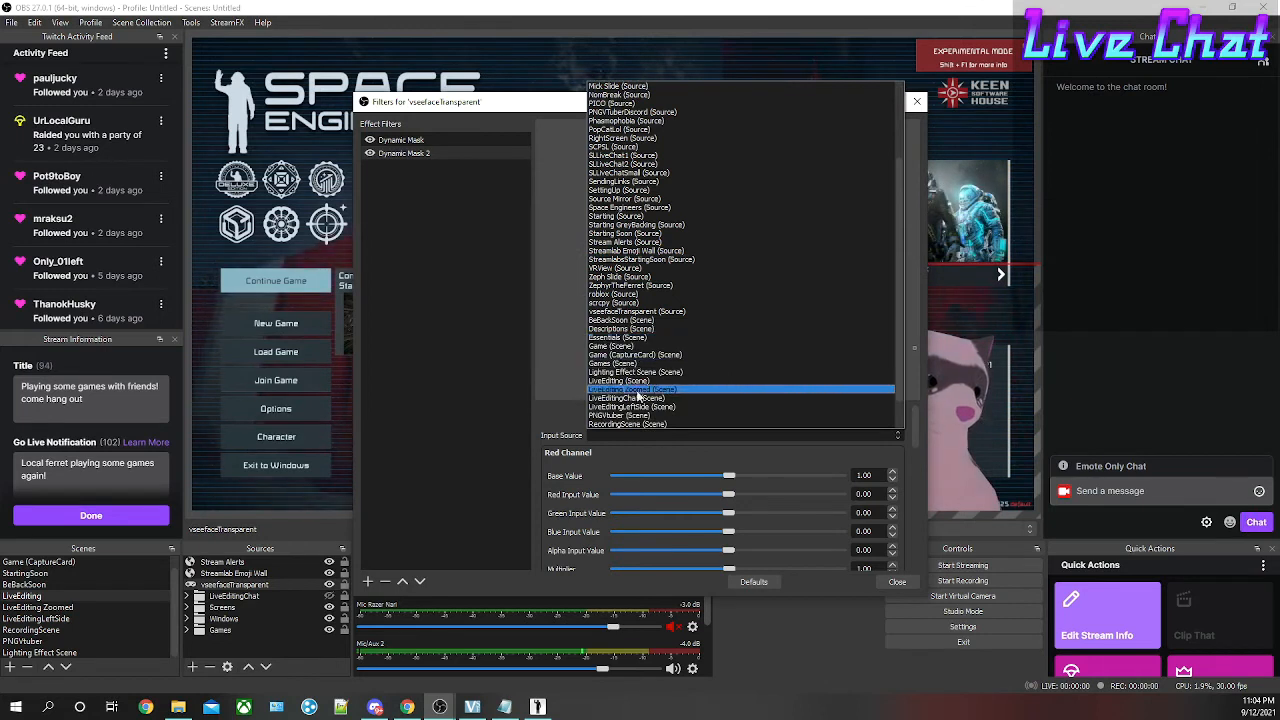
click(625, 376)
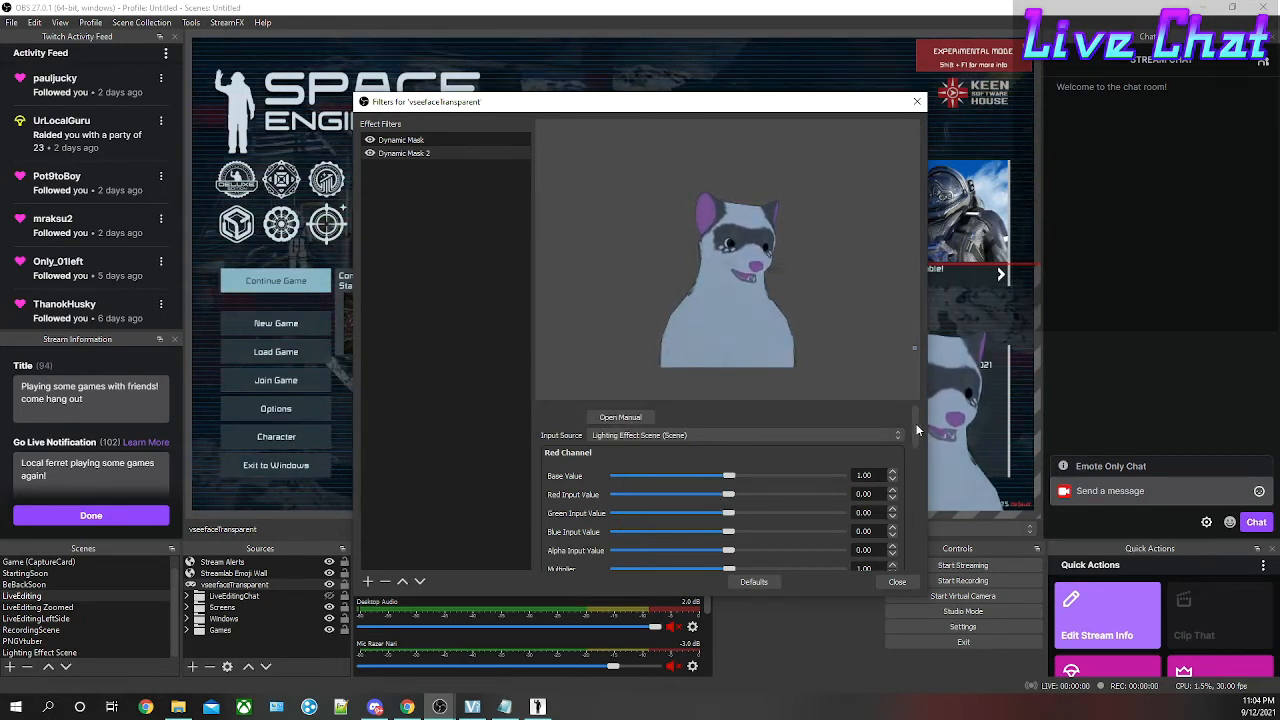
In Dynamic Mask 2, set red input in the Red Channel, green input in Green and blue input in Blue to 5.00, and close the filters.
scroll(916, 433, down, 2)
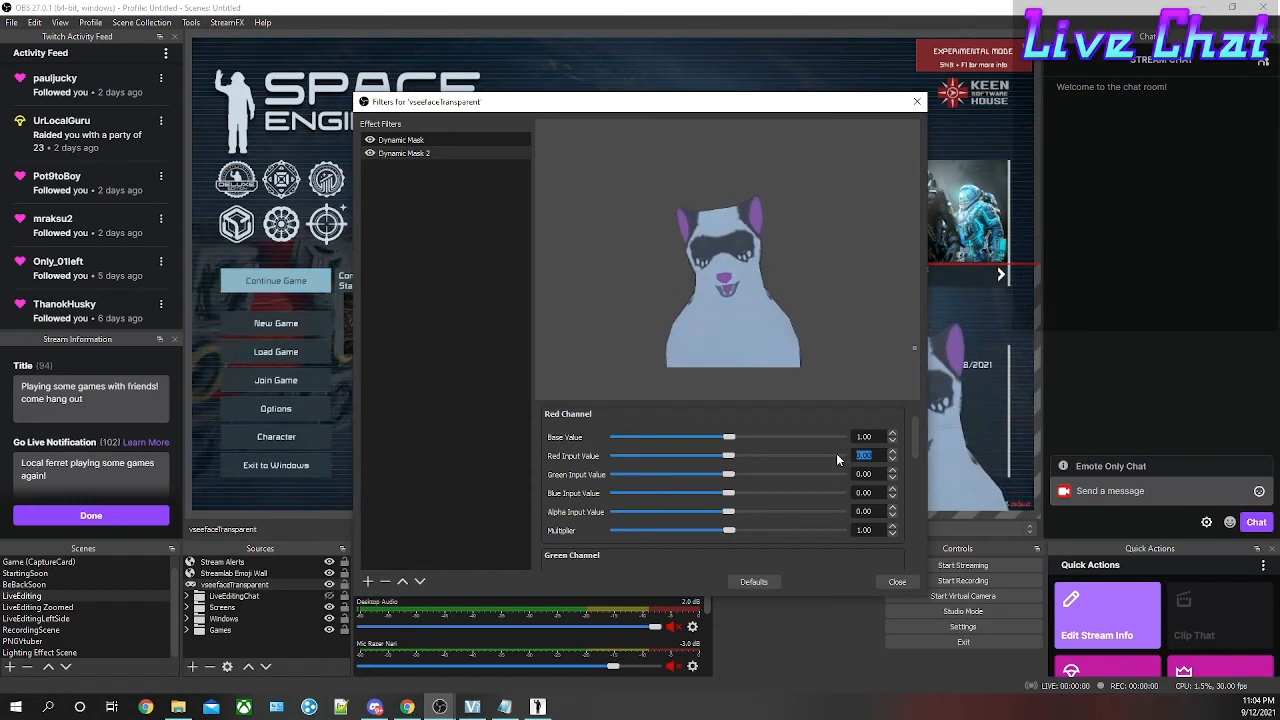
text(5)
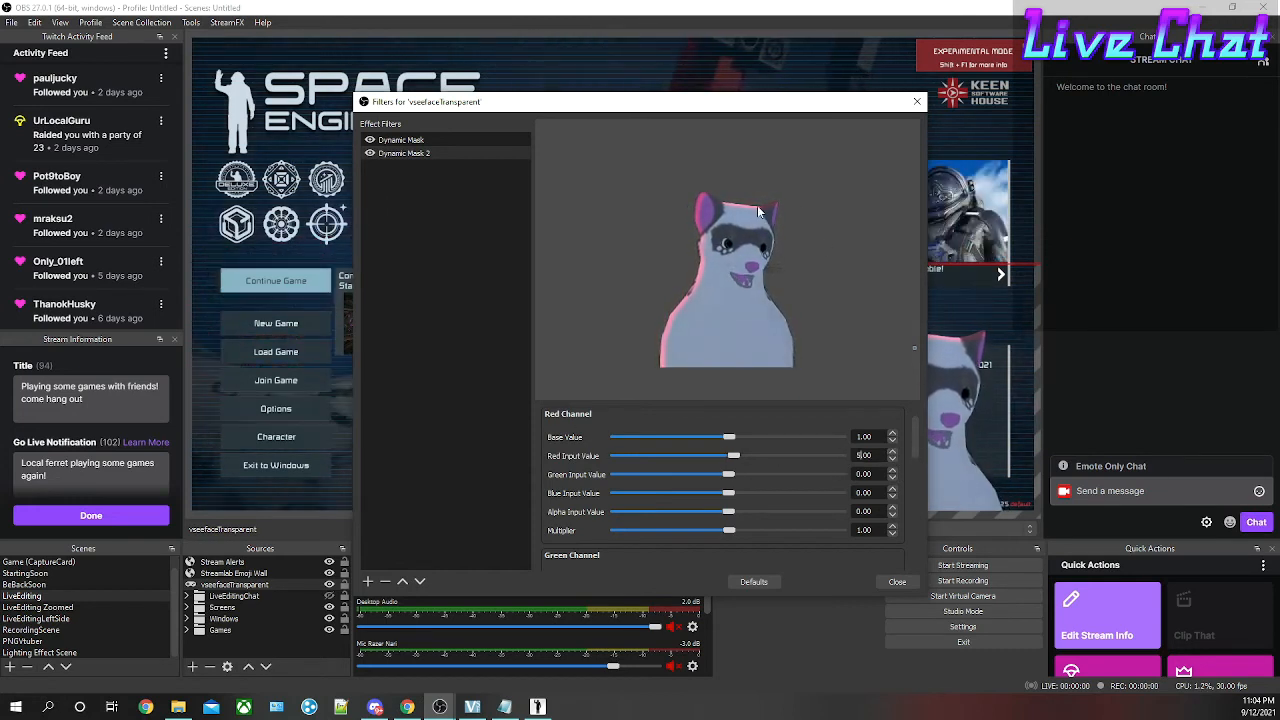
scroll(918, 444, up, 3)
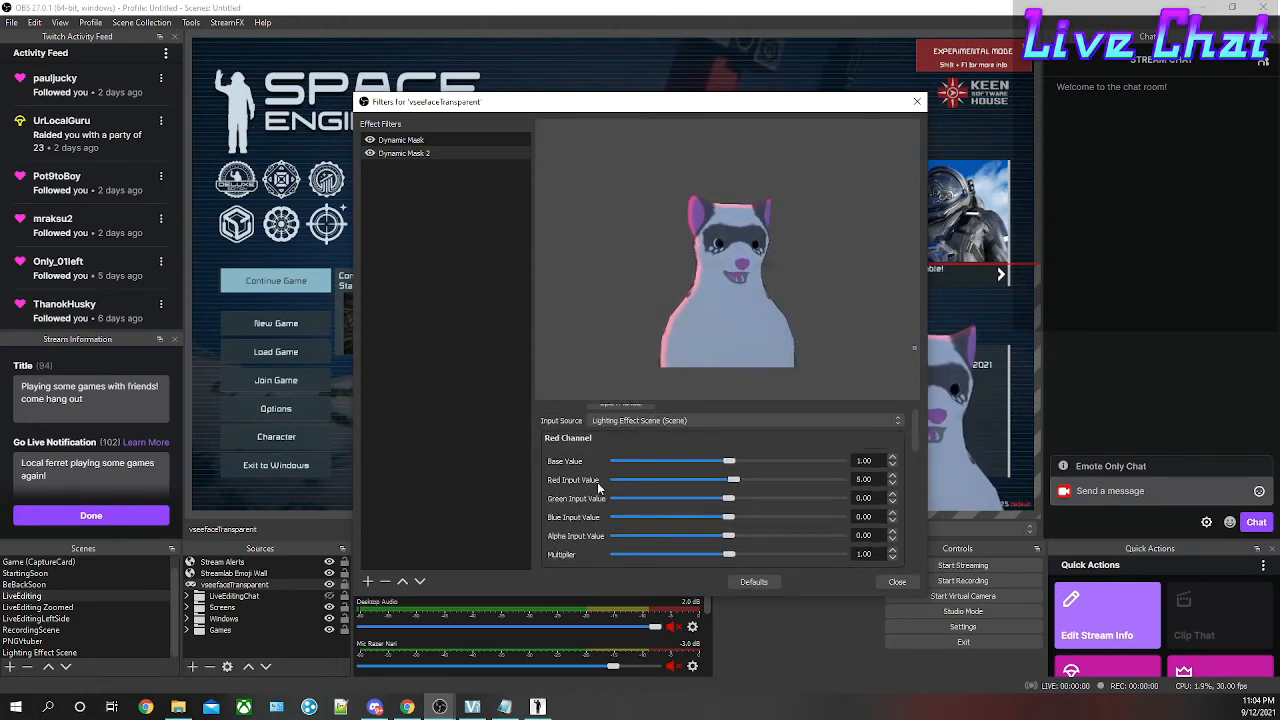
scroll(915, 442, down, 5)
scroll(920, 468, down, 2)
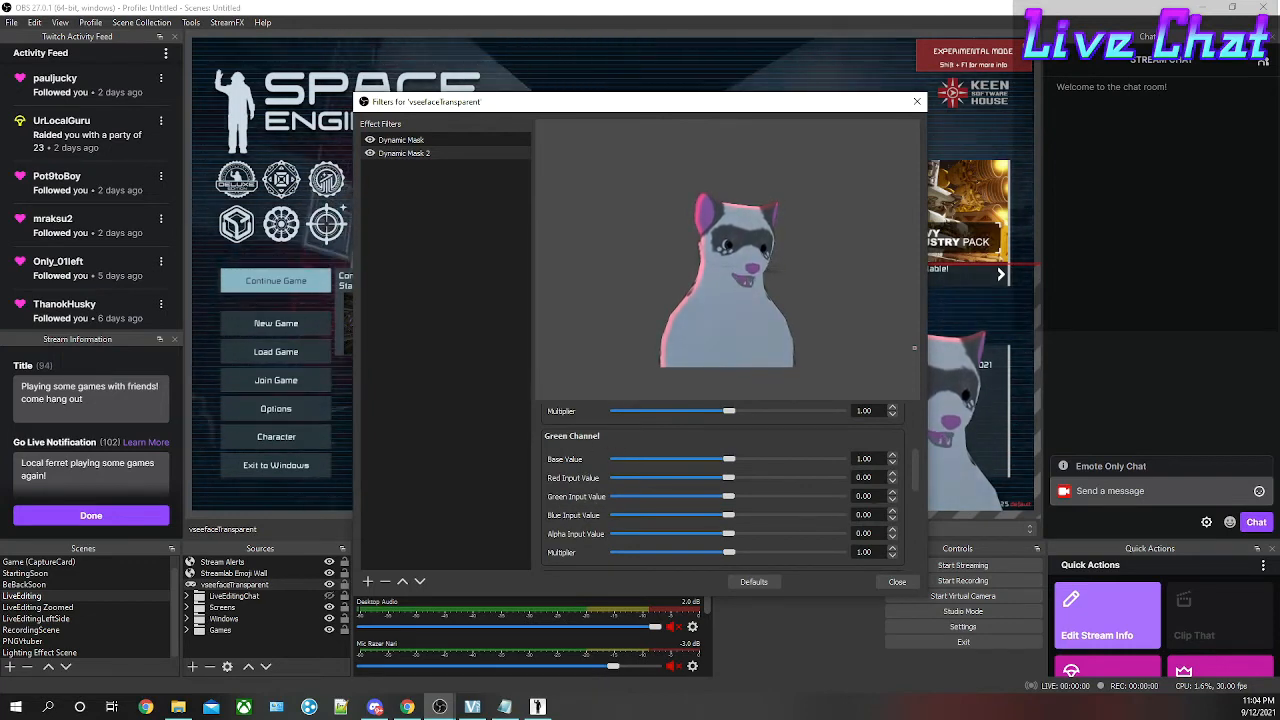
double_click(860, 496)
text(5)
drag(916, 472, 918, 510)
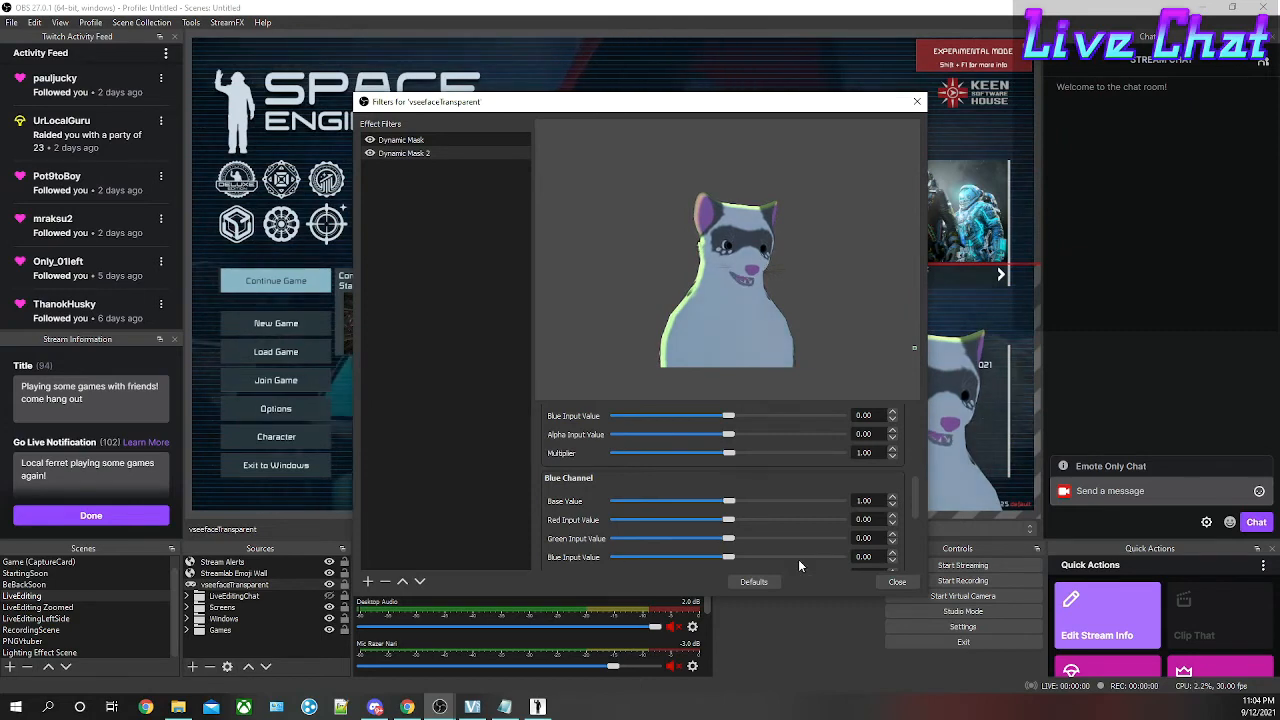
double_click(863, 556)
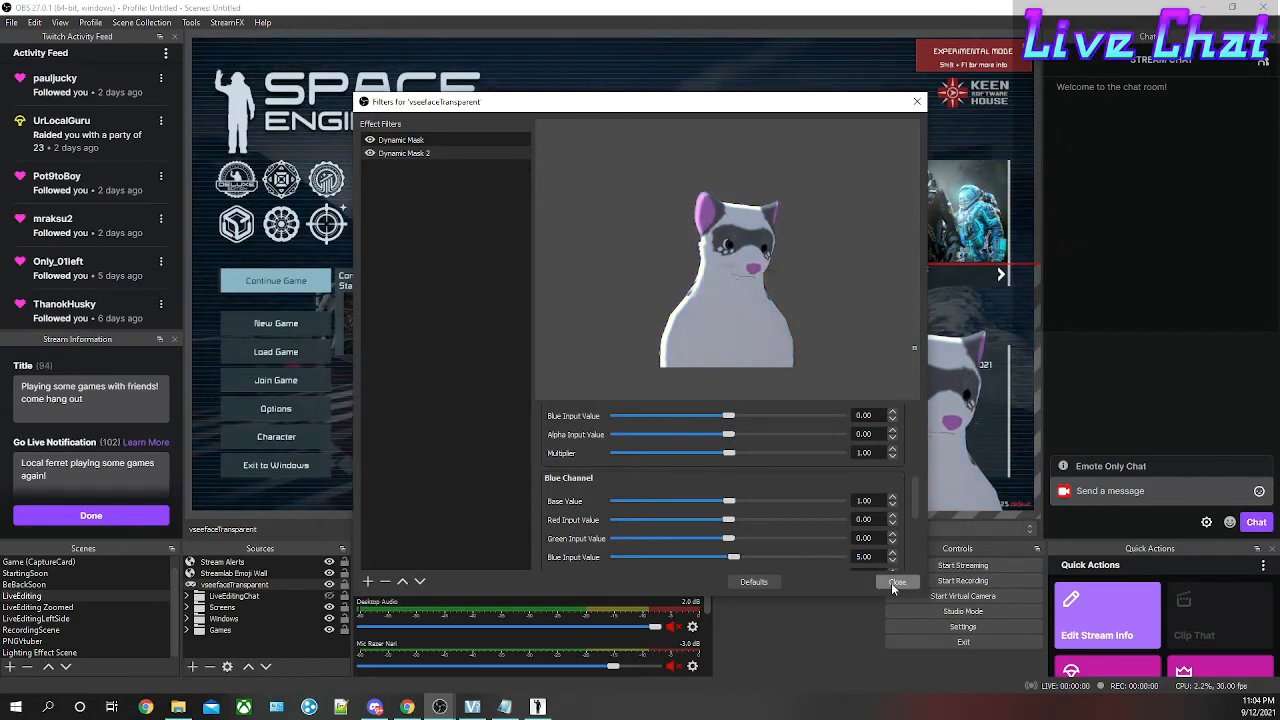
click(896, 583)
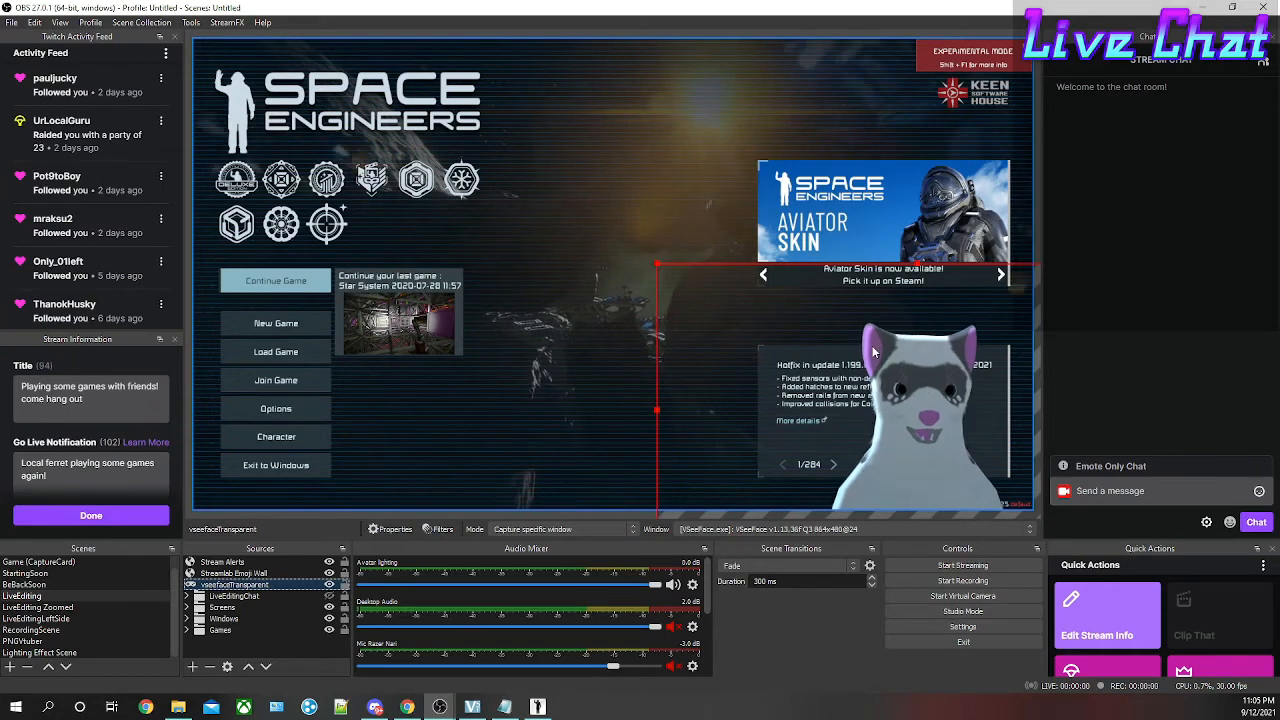
Try the Avatar lighting mirror against the canvas's left edge, check the rim light in LiveEditing, and move the mirror back right.
click(42, 653)
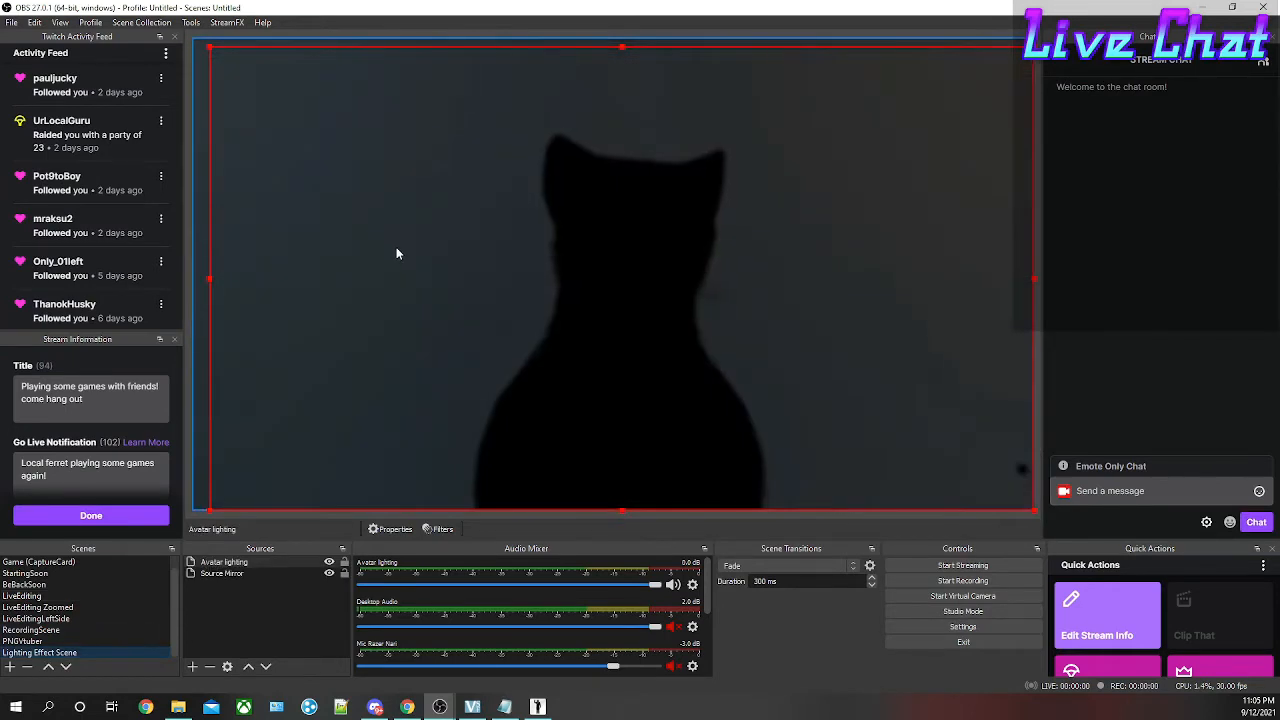
drag(630, 269, 620, 270)
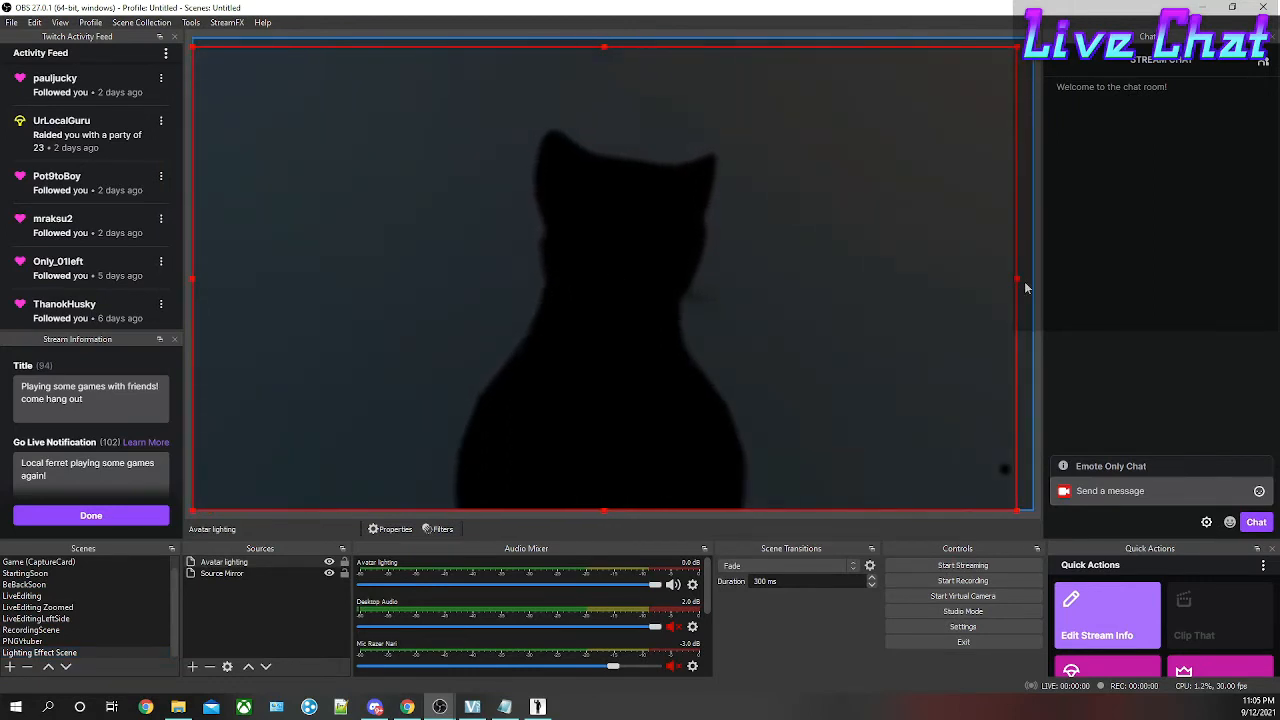
click(28, 598)
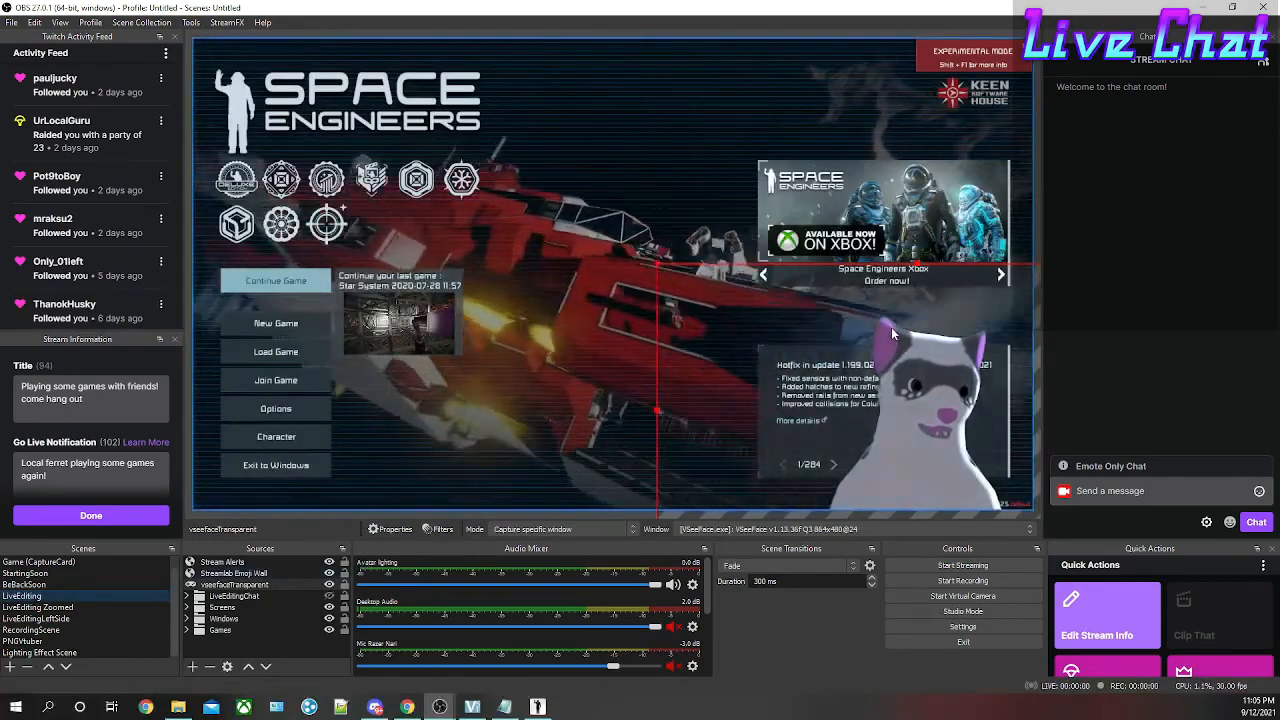
click(48, 654)
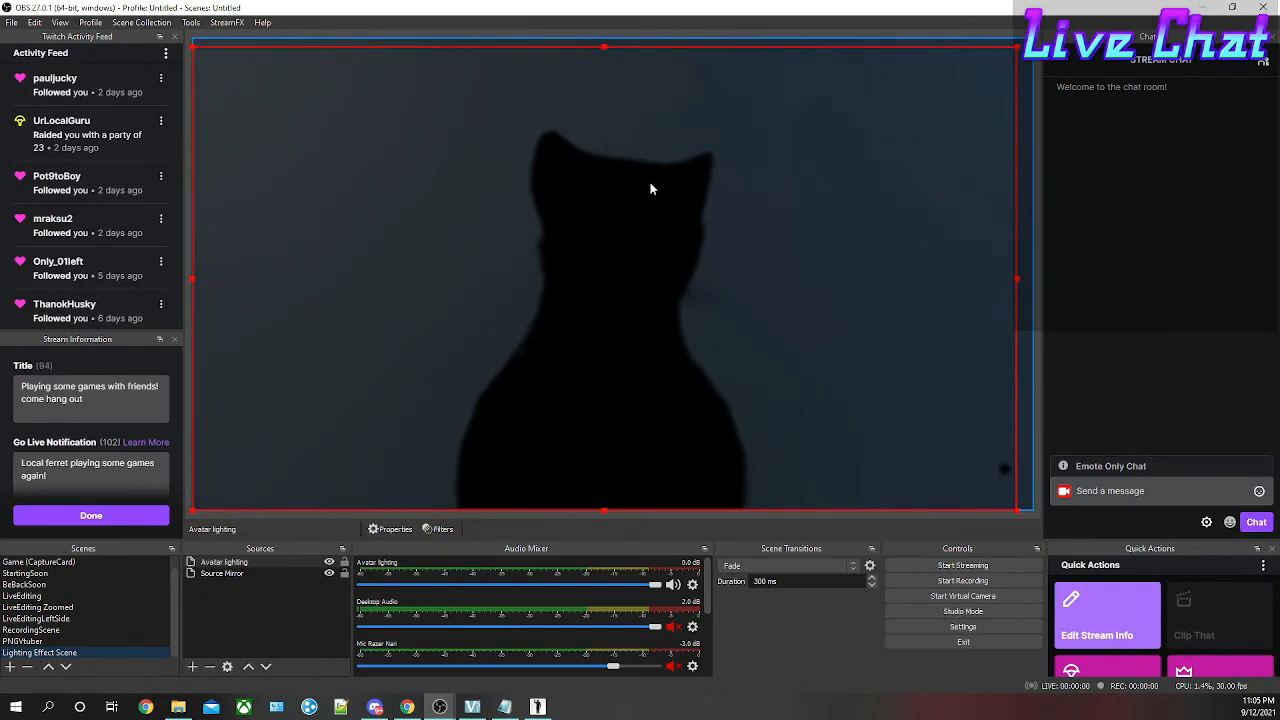
drag(626, 246, 642, 242)
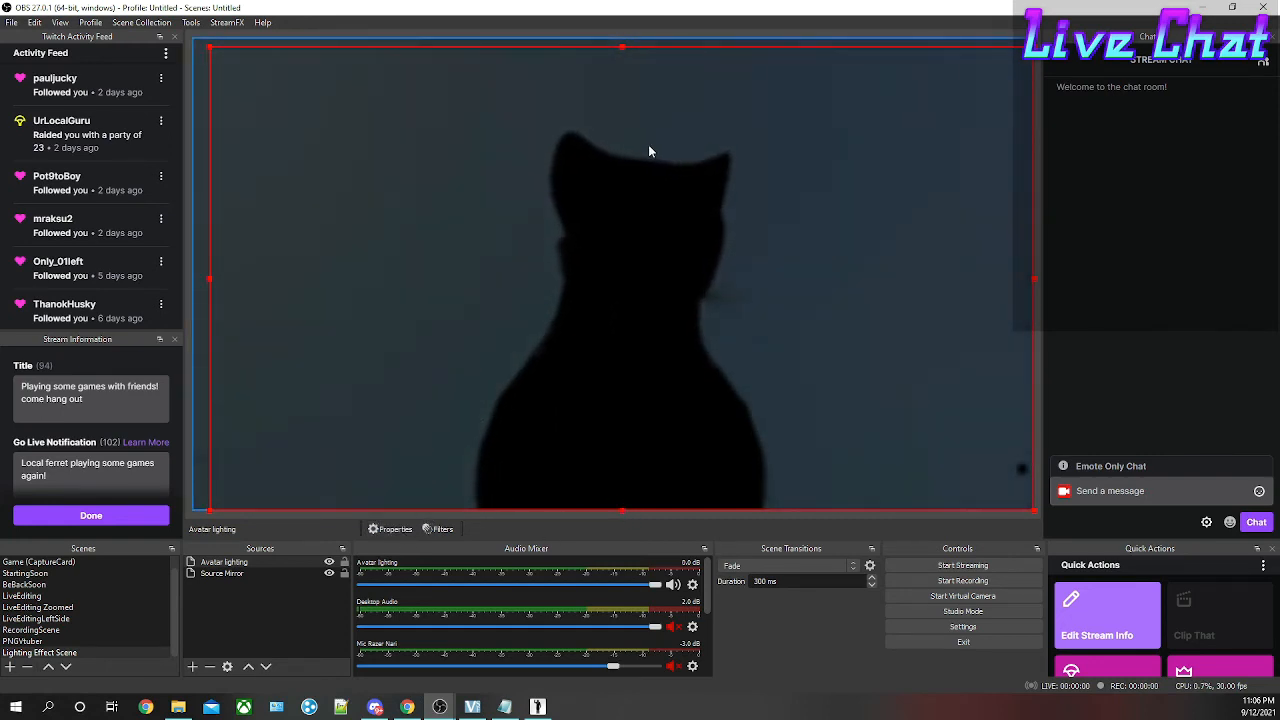
Toggle the visibility of Source Mirror in the Lighting Effect Scene to examine the blacked-out avatar layer without the blurred game colours.
click(329, 573)
click(329, 573)
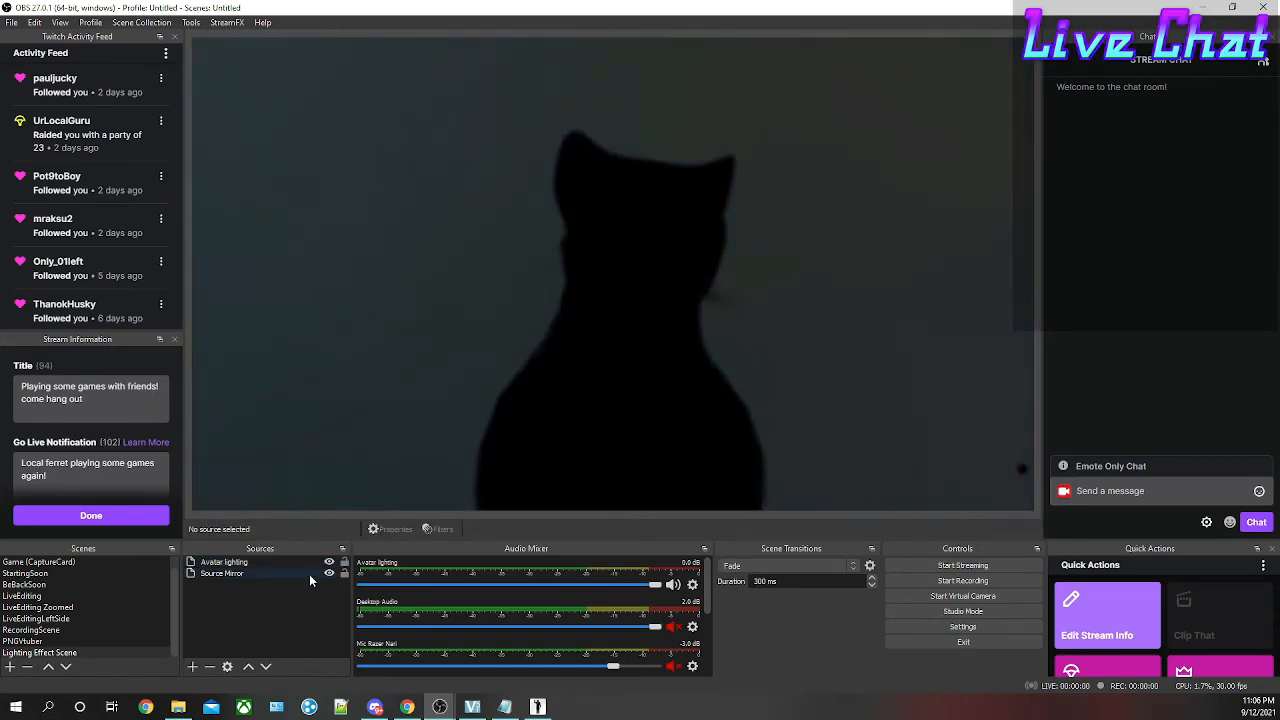
click(214, 576)
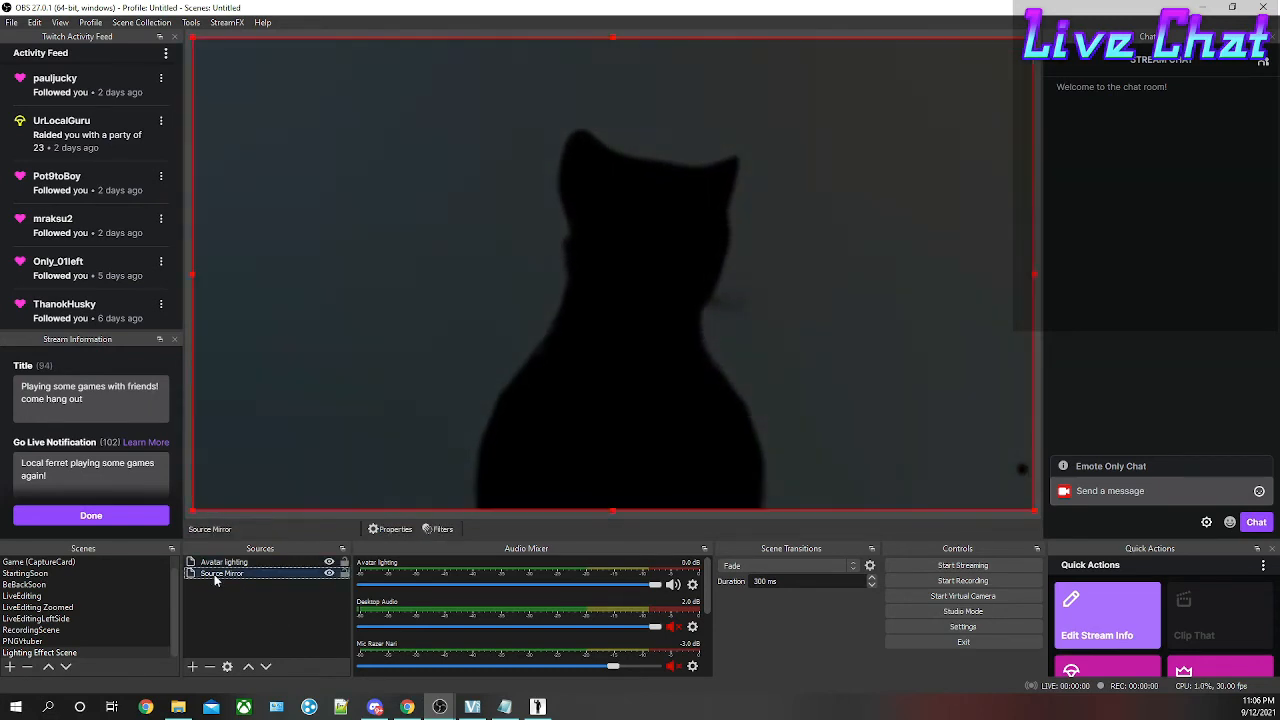
click(329, 574)
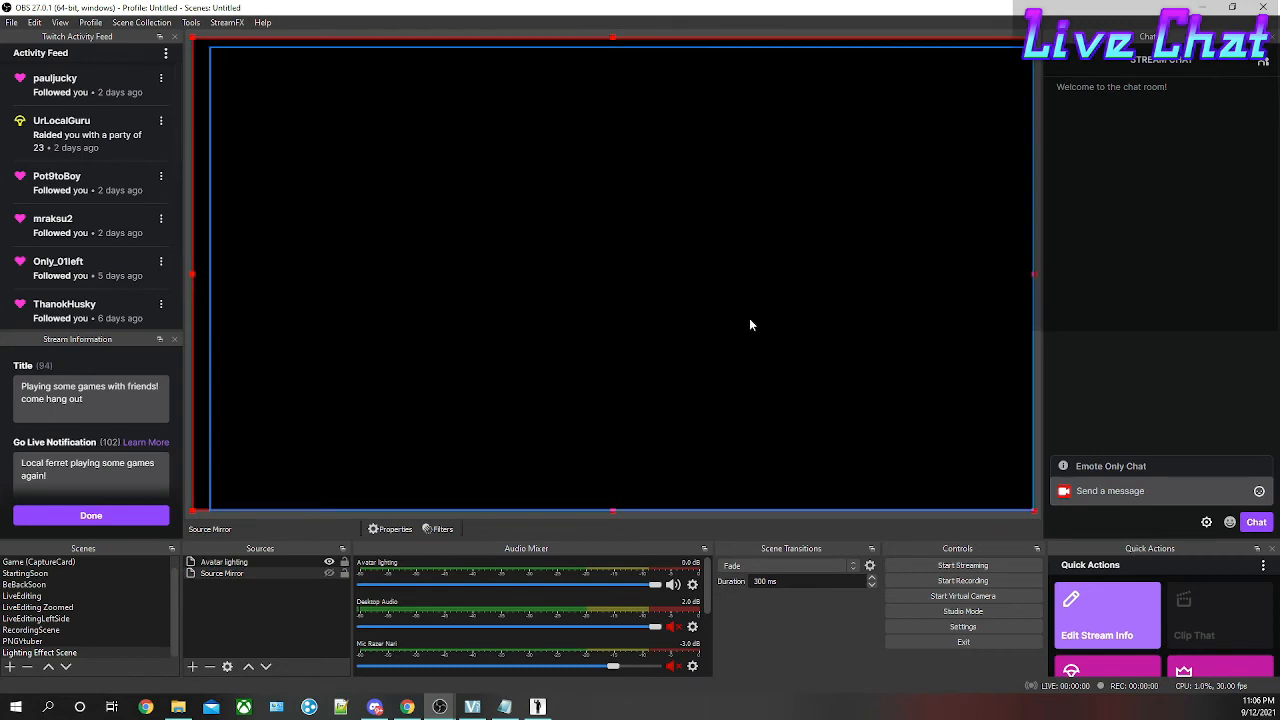
Try resizing vseefaceTransparent in LiveEditing, restore its size, and compare the avatar's lighting with the LiveEditing Zoomed scene.
click(21, 597)
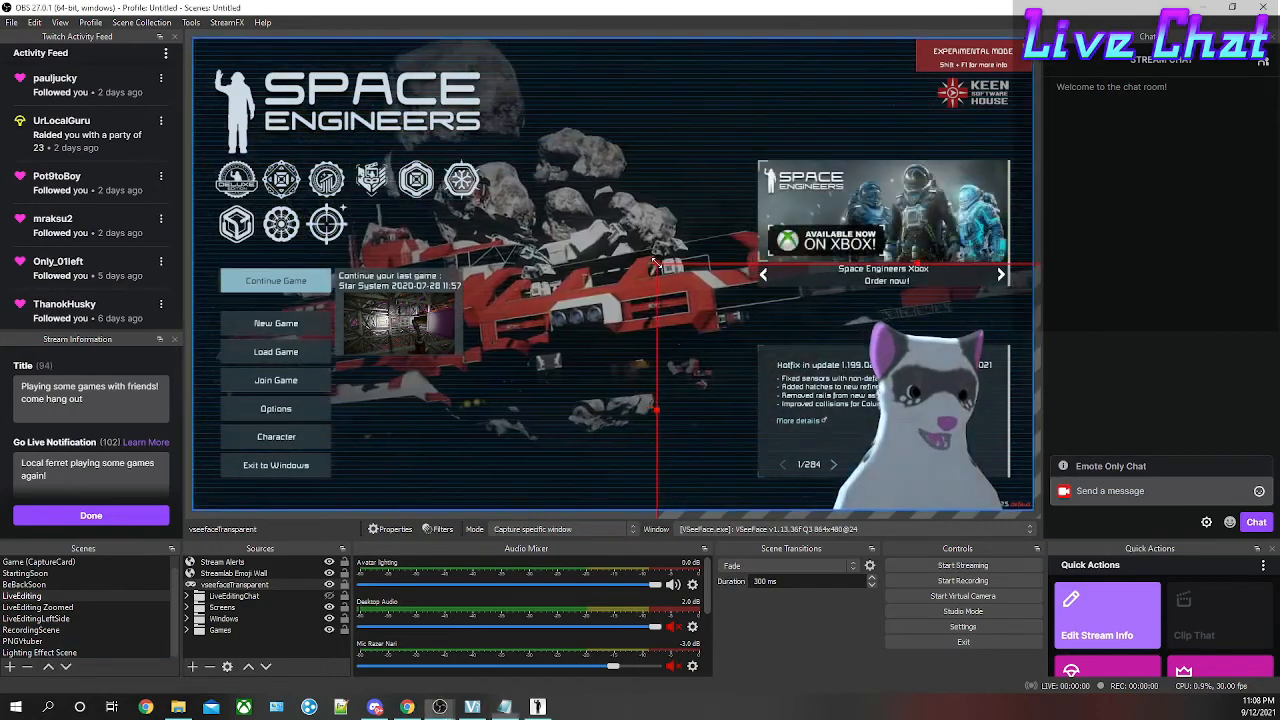
drag(656, 263, 578, 245)
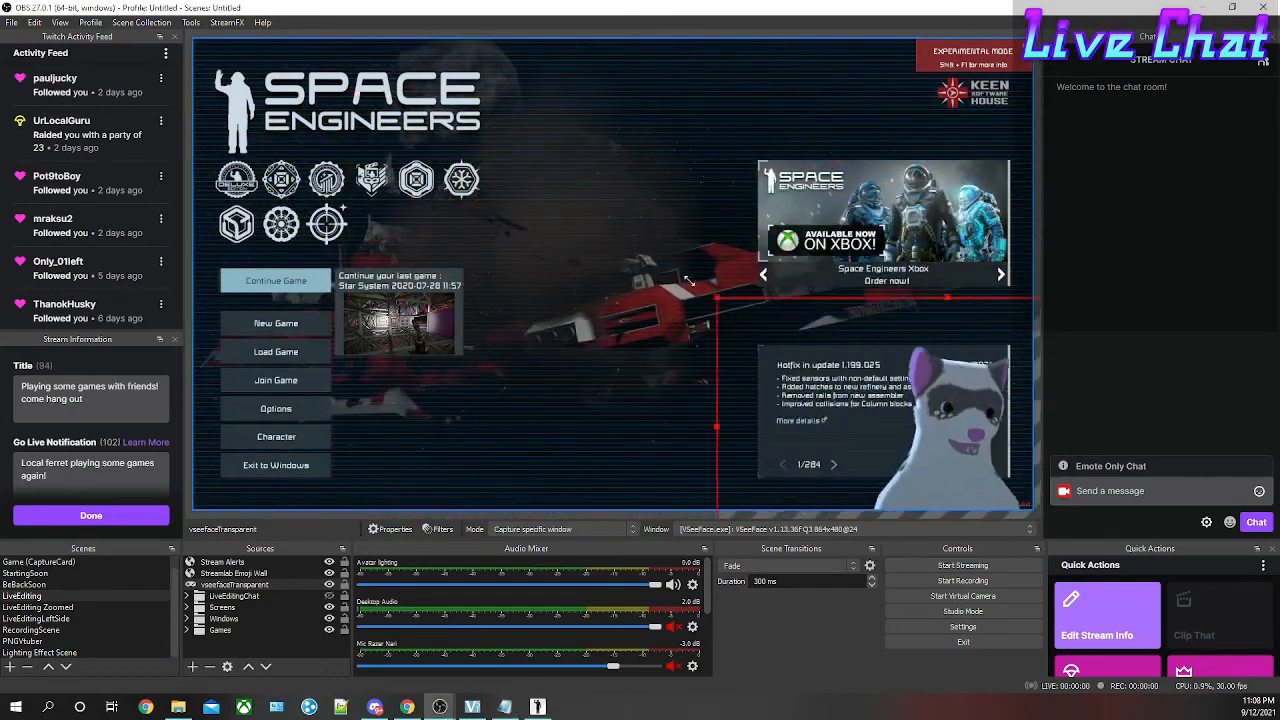
drag(688, 281, 658, 290)
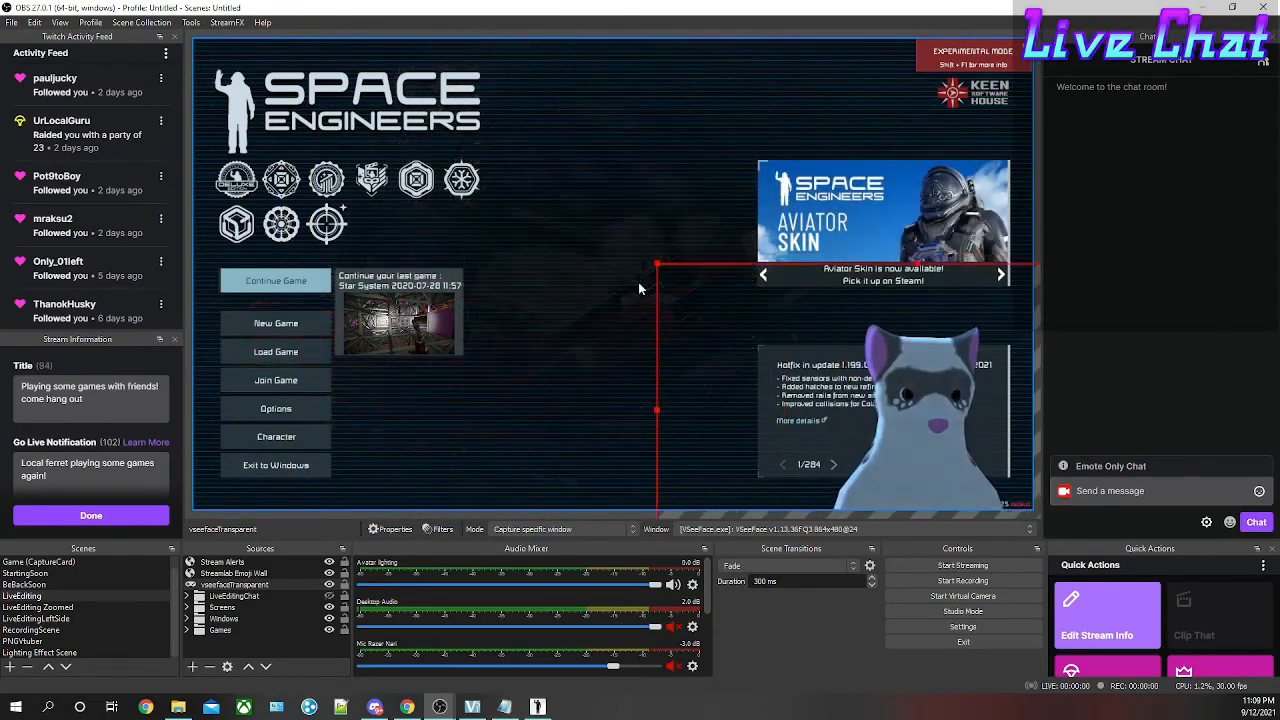
click(50, 607)
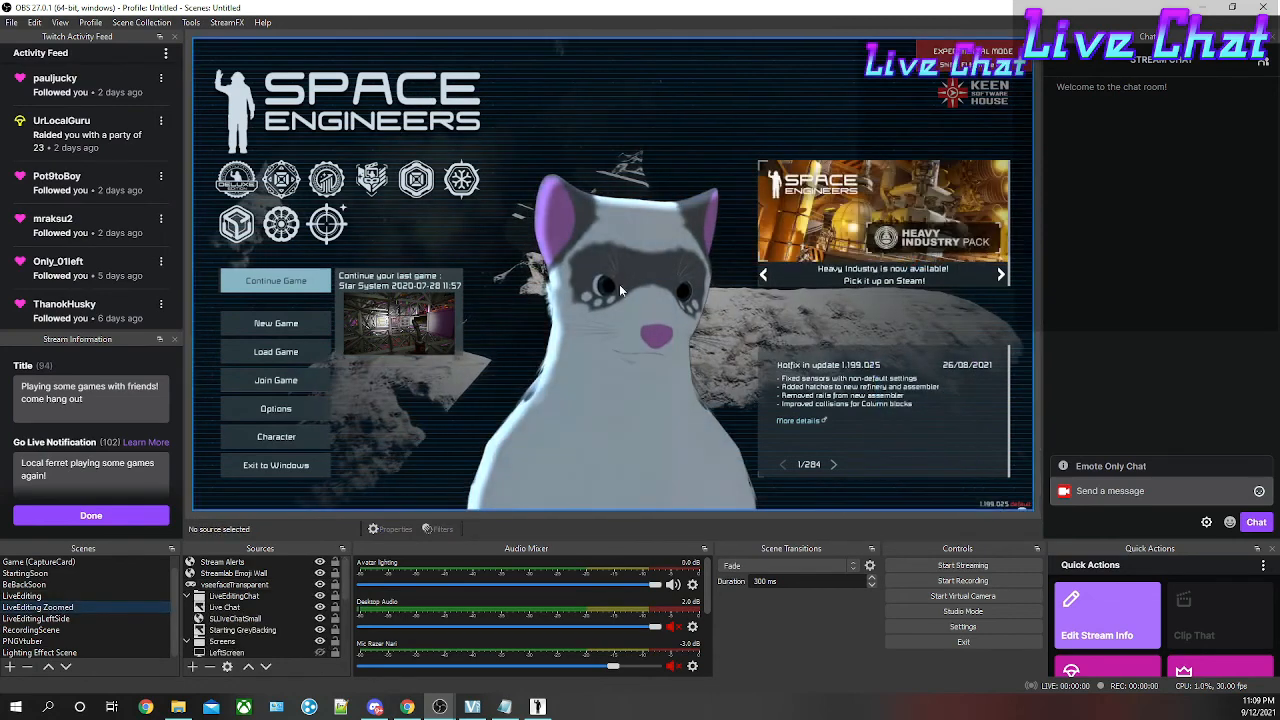
click(22, 596)
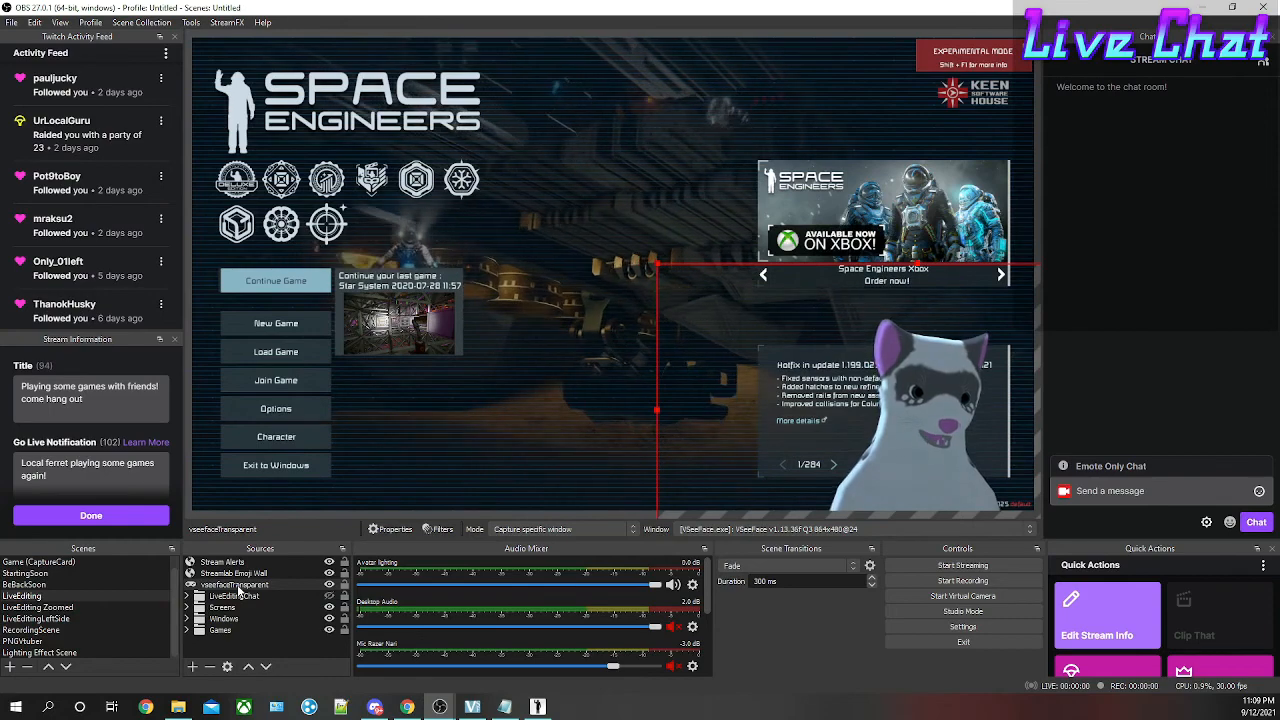
Review the existing Game Capture sources that can be reused in the LiveEditing scene, and leave the dialog without adding one.
right_click(213, 647)
mouse_move(242, 550)
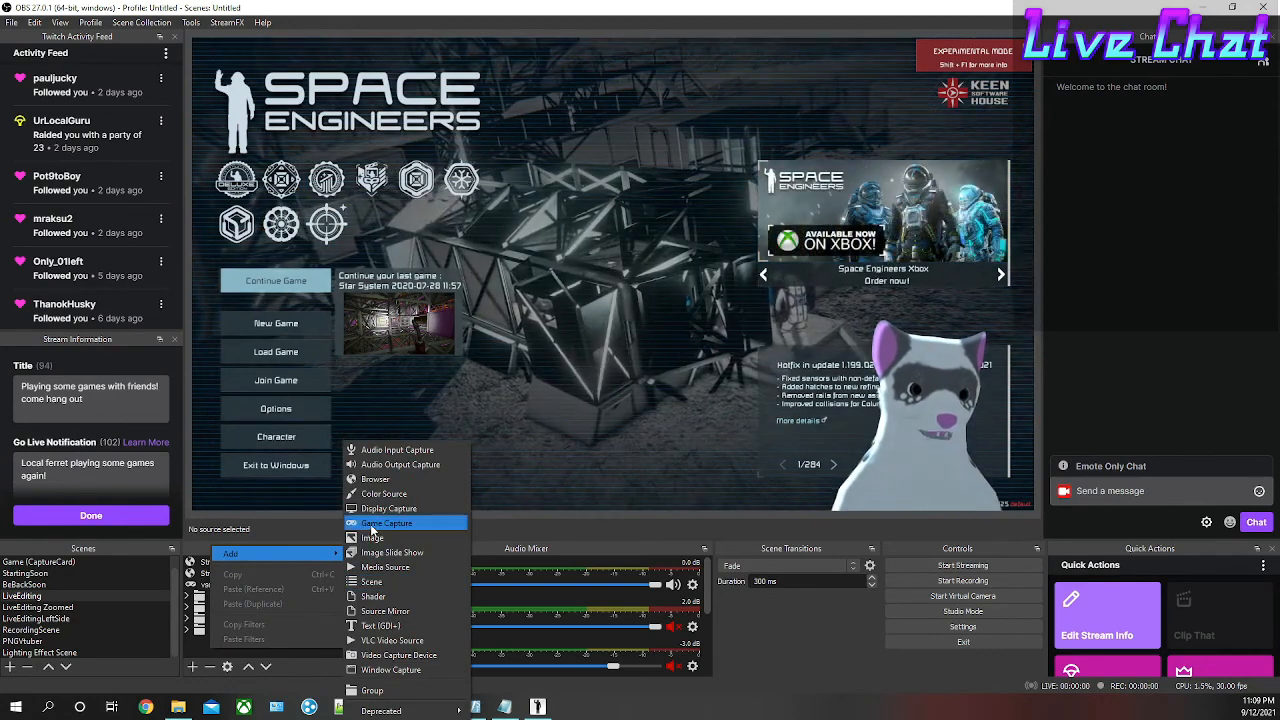
click(388, 527)
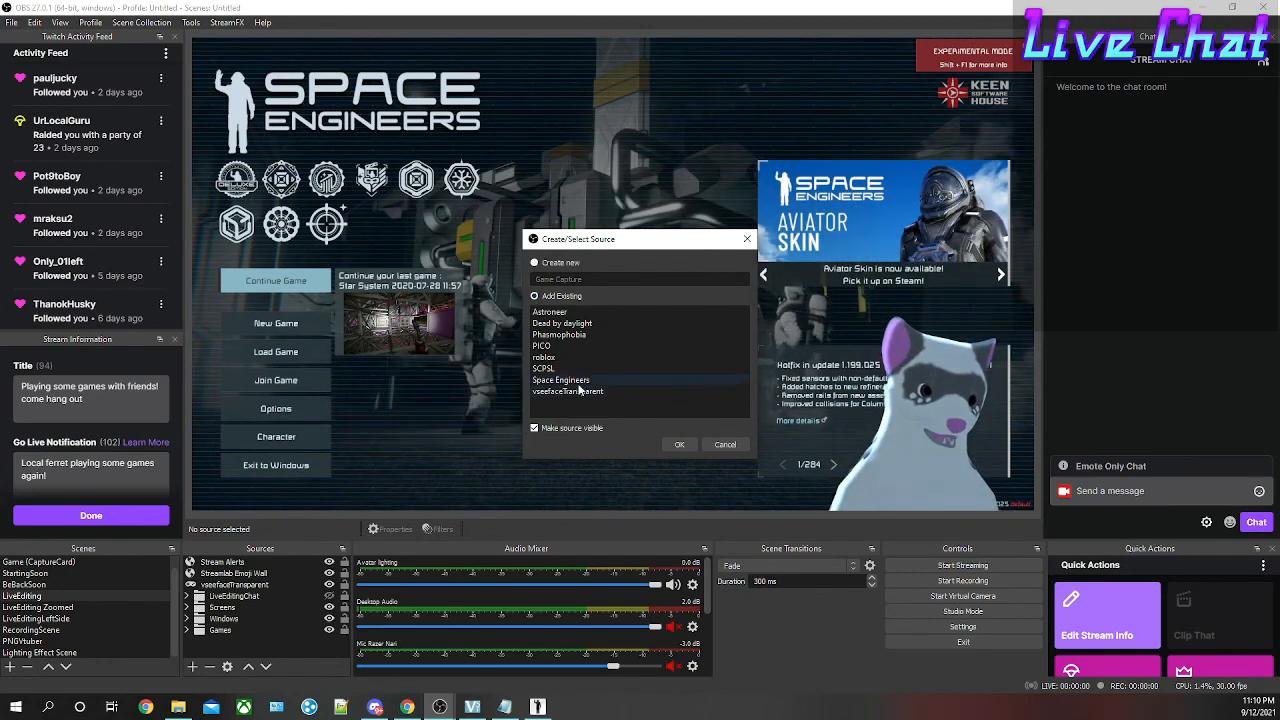
click(679, 444)
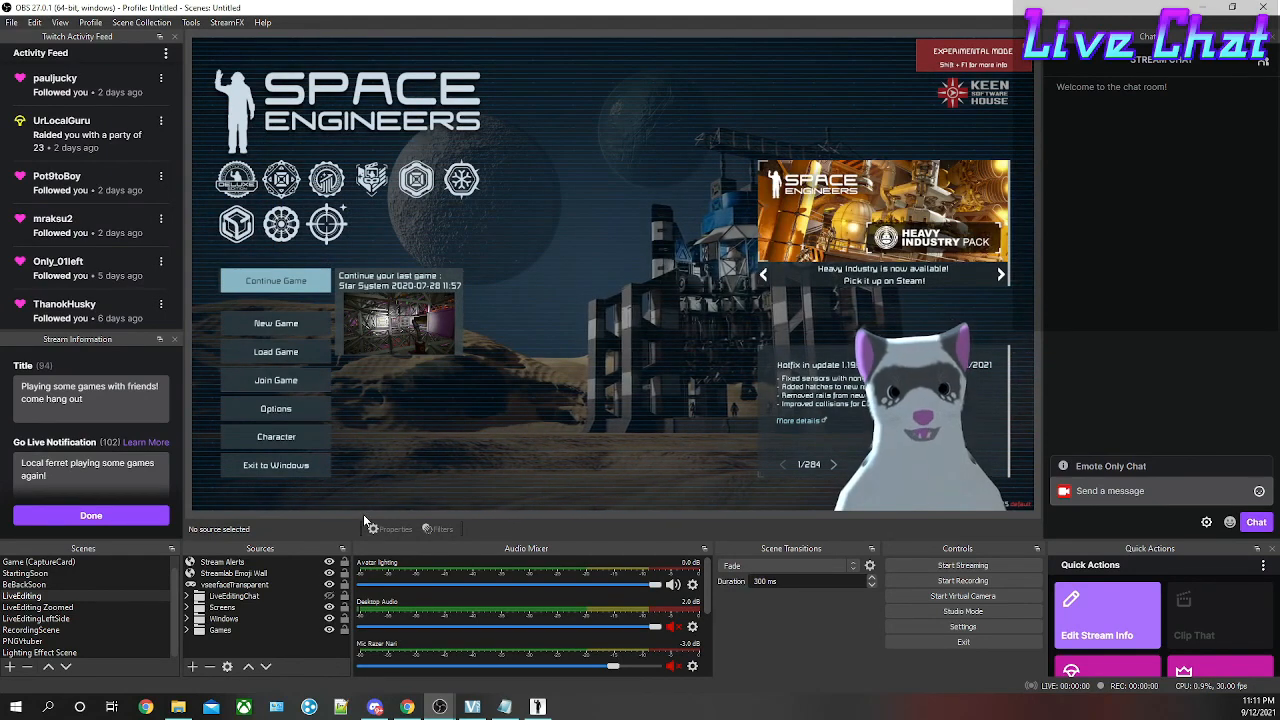